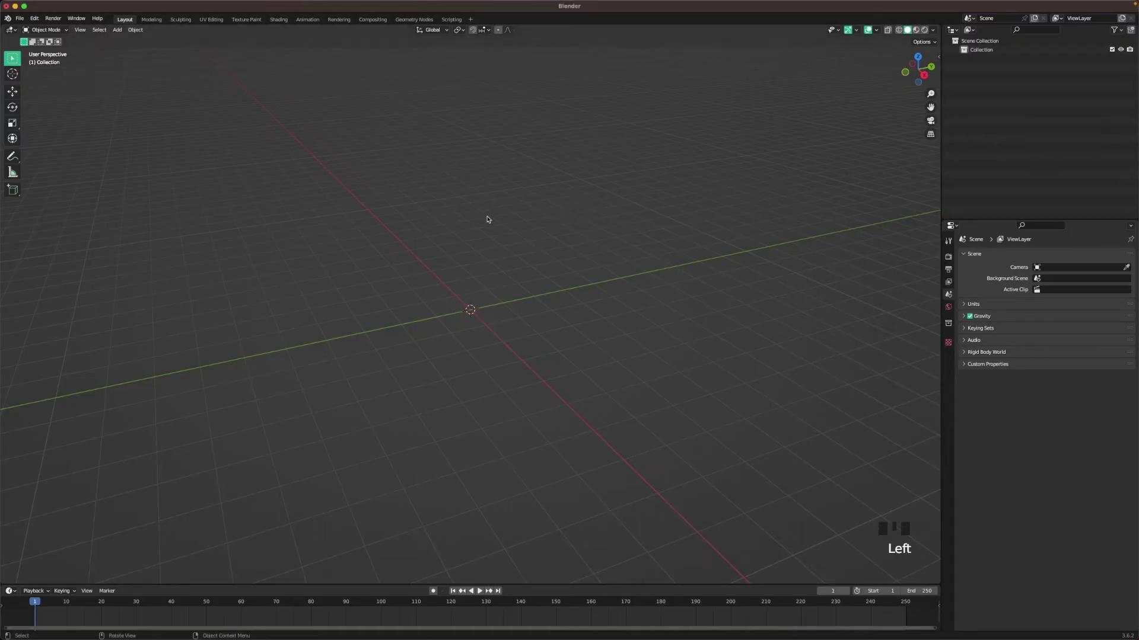
- Add a mesh cylinder at the world origin and rotate it 90° about the X axis
key("shift+a")
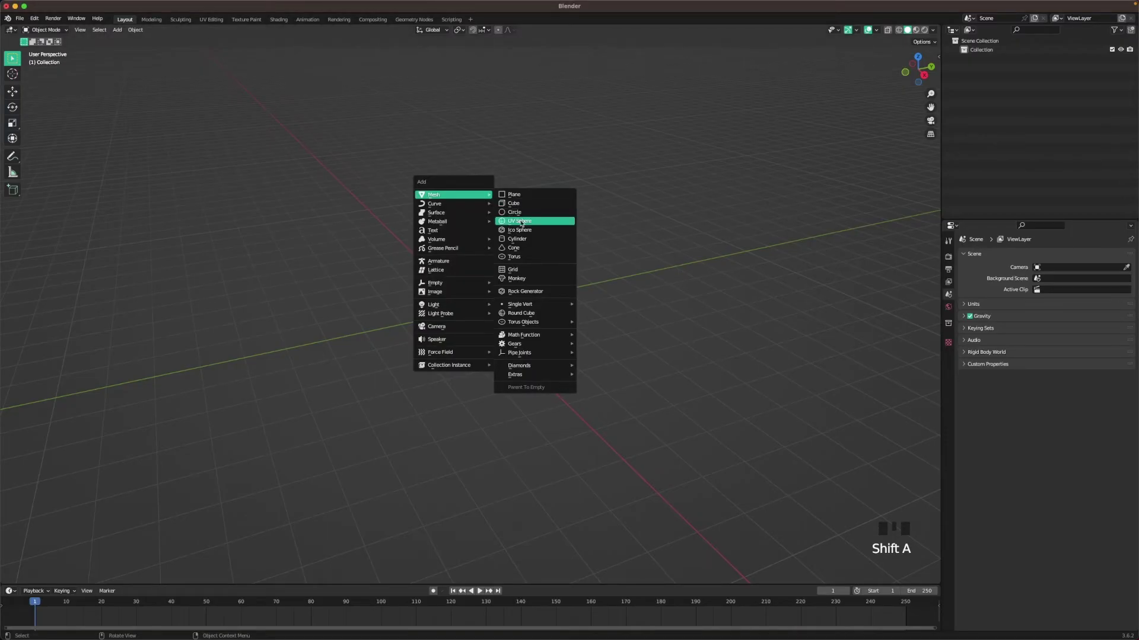
left_click(520, 239)
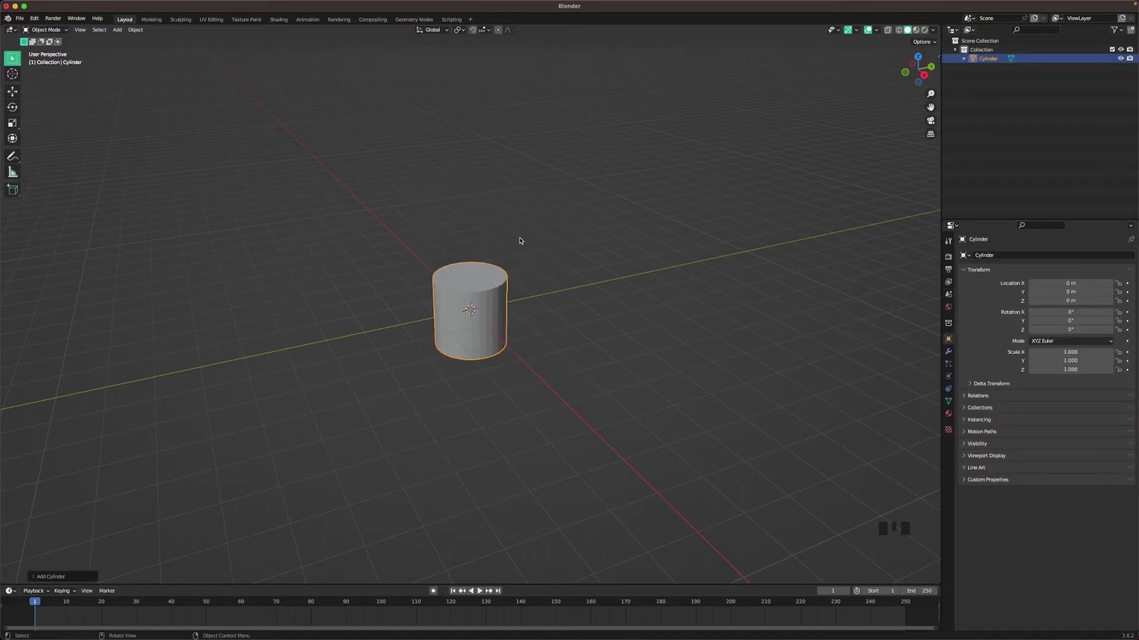
type("rx")
type("90")
key("Return")
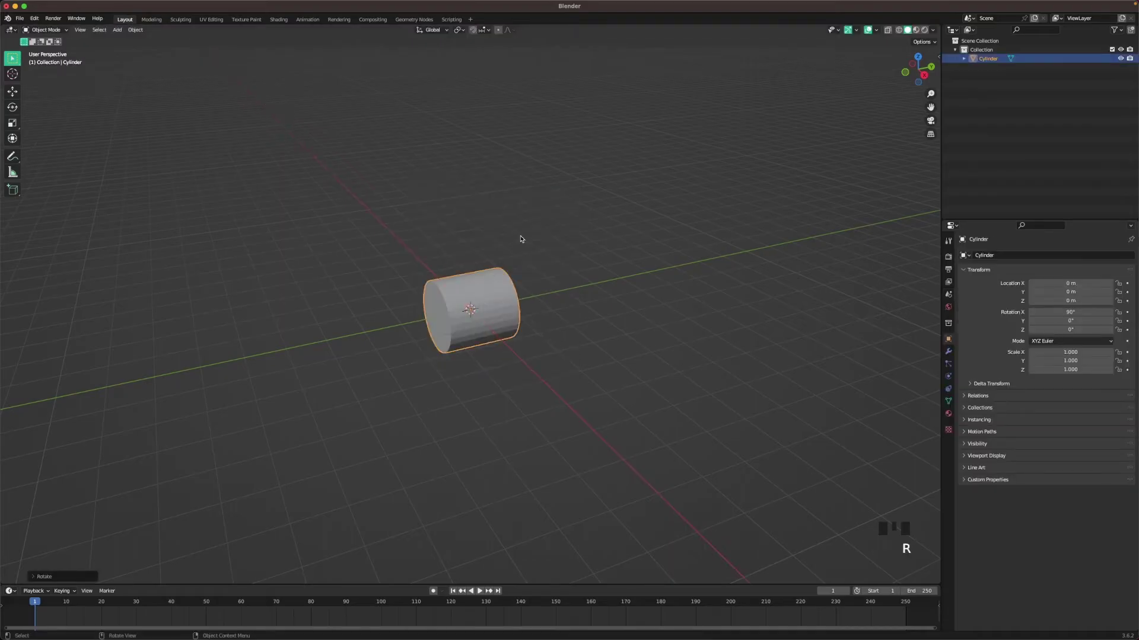
- Give the cylinder a Bevel modifier, increase its segments and set the amount to 0.02 m
left_click(948, 351)
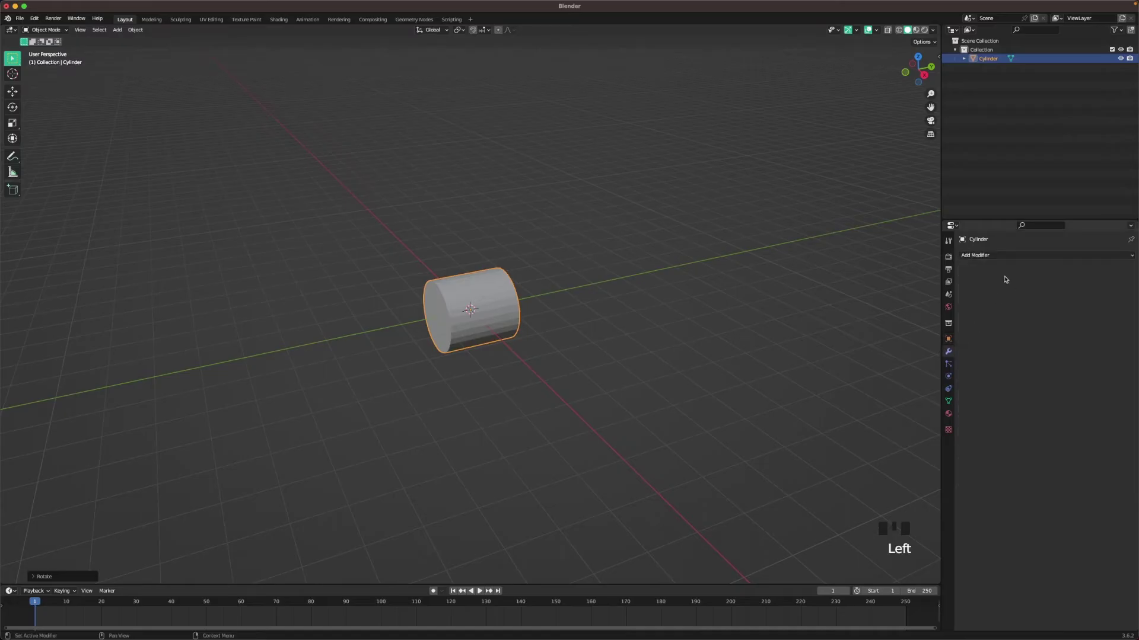
left_click(1001, 257)
left_click(953, 290)
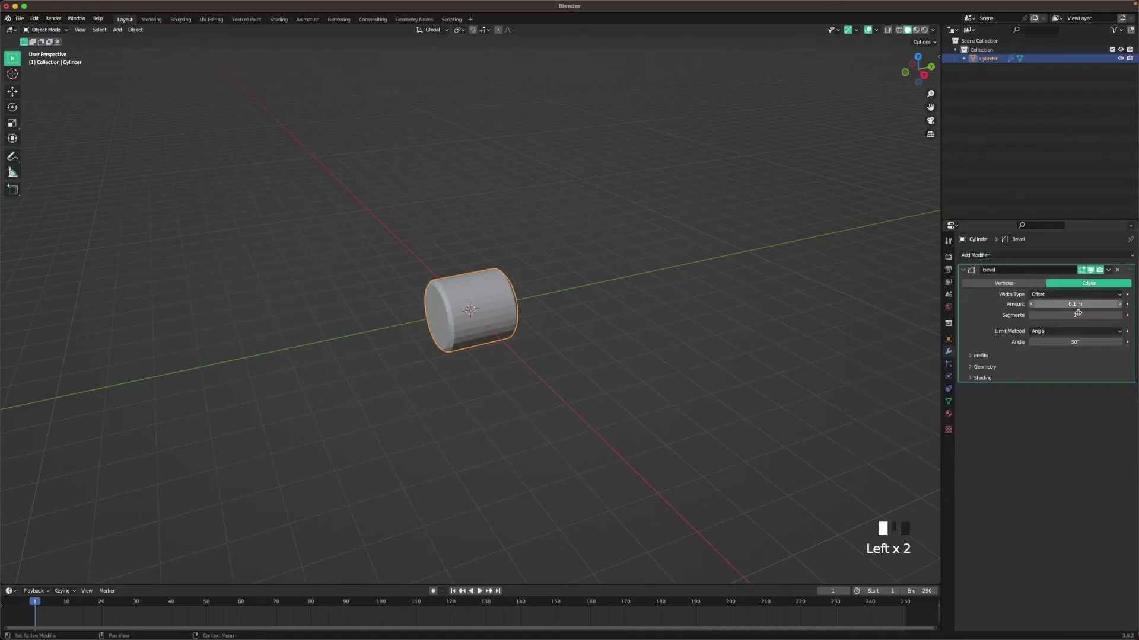
left_click(1119, 315)
left_click(1119, 316)
left_click(1119, 315)
left_click(1119, 316)
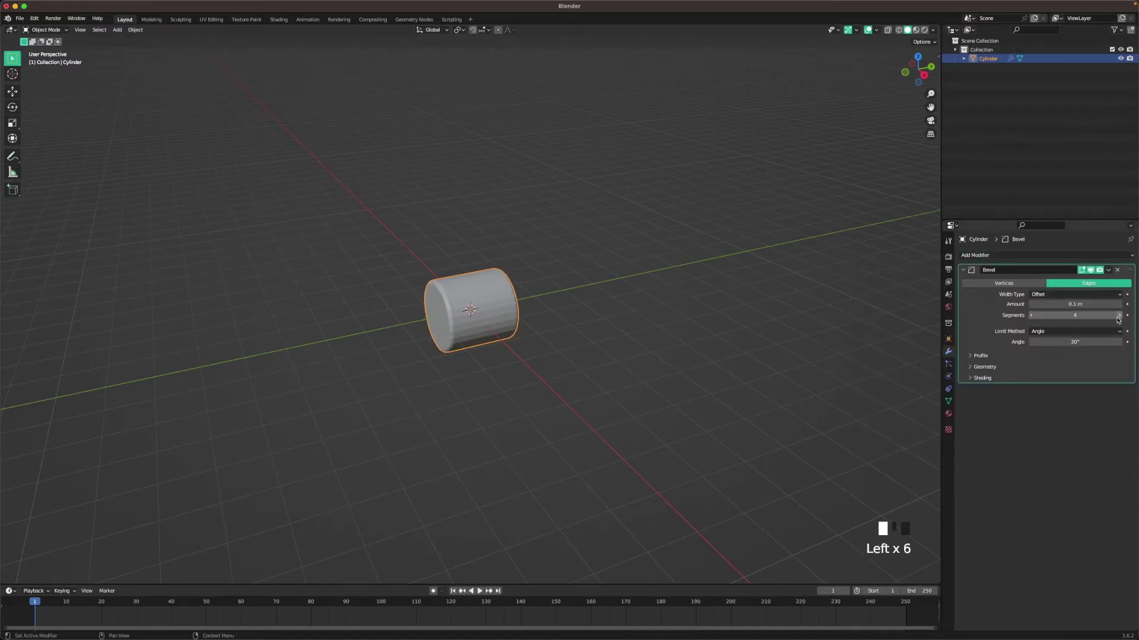
left_click(1073, 304)
key("BackSpace")
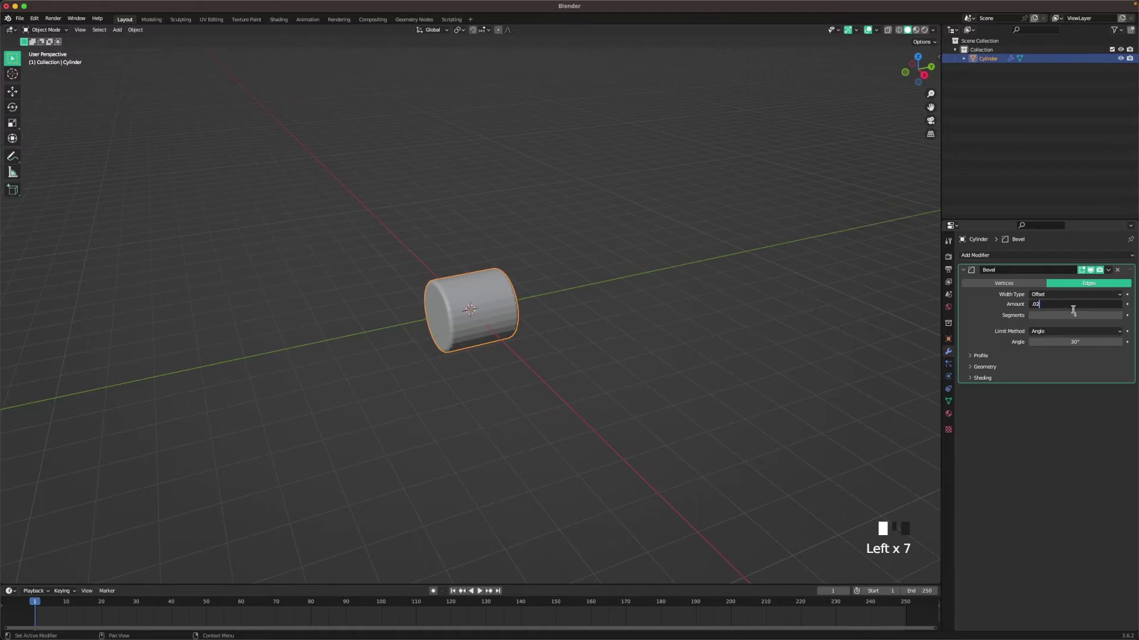
type(".02")
key("Return")
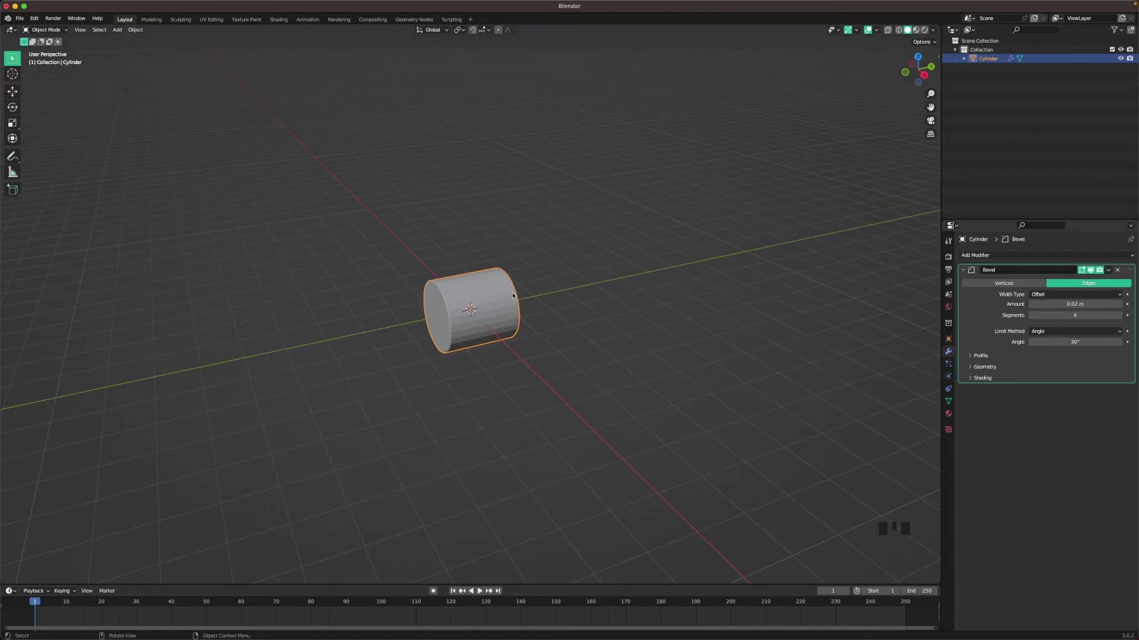
- Add a level 2 Subdivision modifier to the cylinder and apply Shade Auto Smooth to it
left_click(571, 292)
left_click(497, 297)
key("ctrl+2")
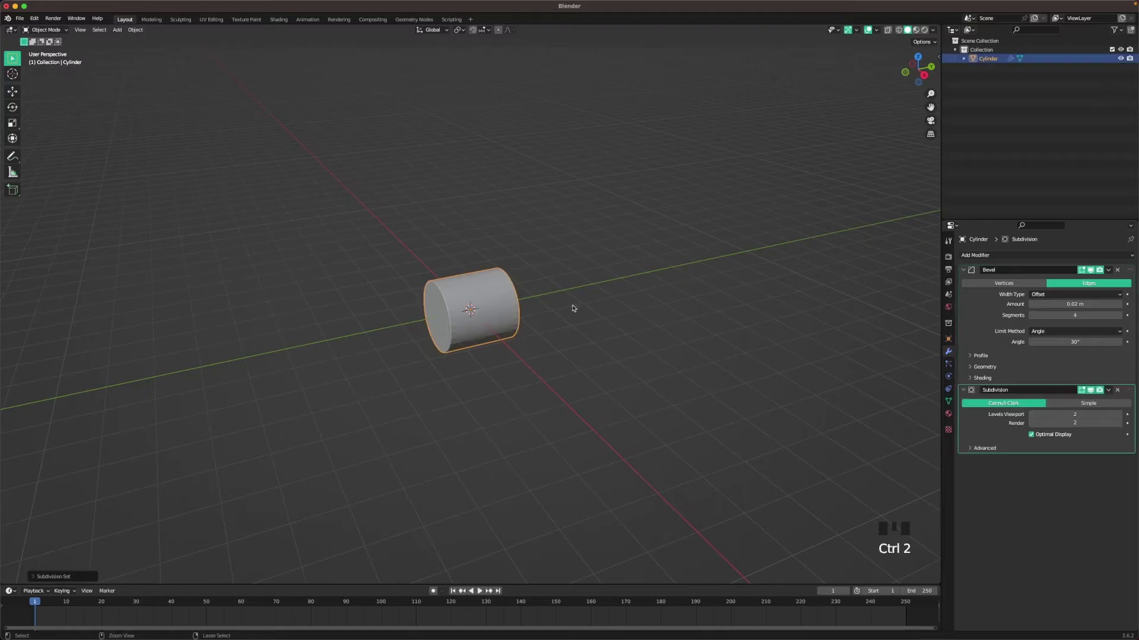
right_click(497, 298)
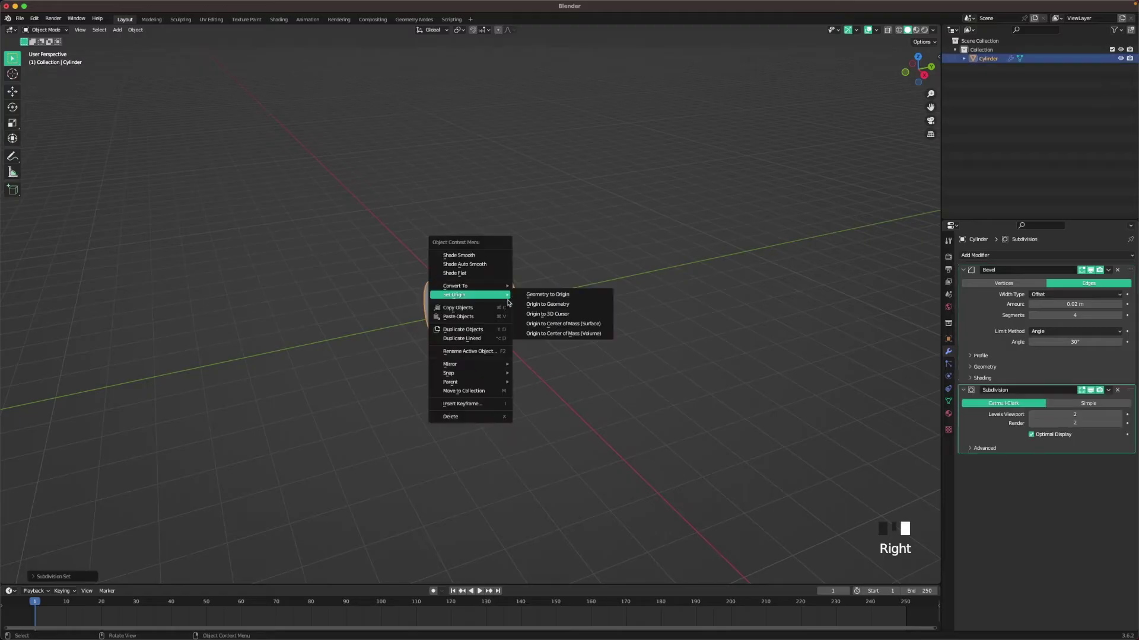
left_click(480, 265)
left_click(566, 335)
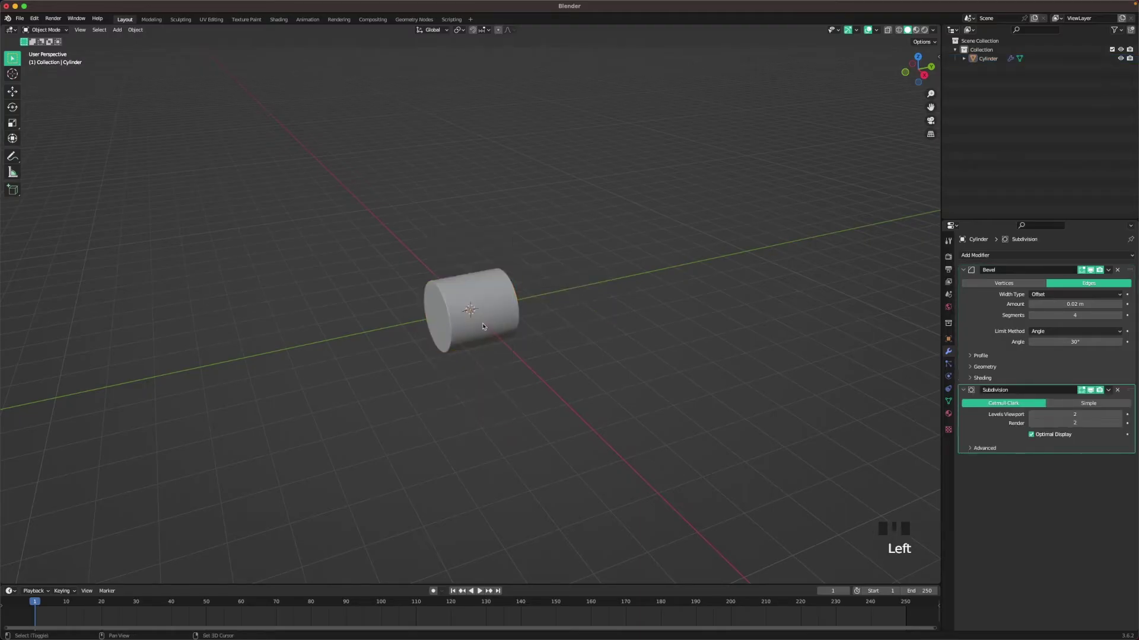
- Add a mesh cube and move it up along Z so that it sits above the cylinder
key("shift+a")
mouse_move(483, 327)
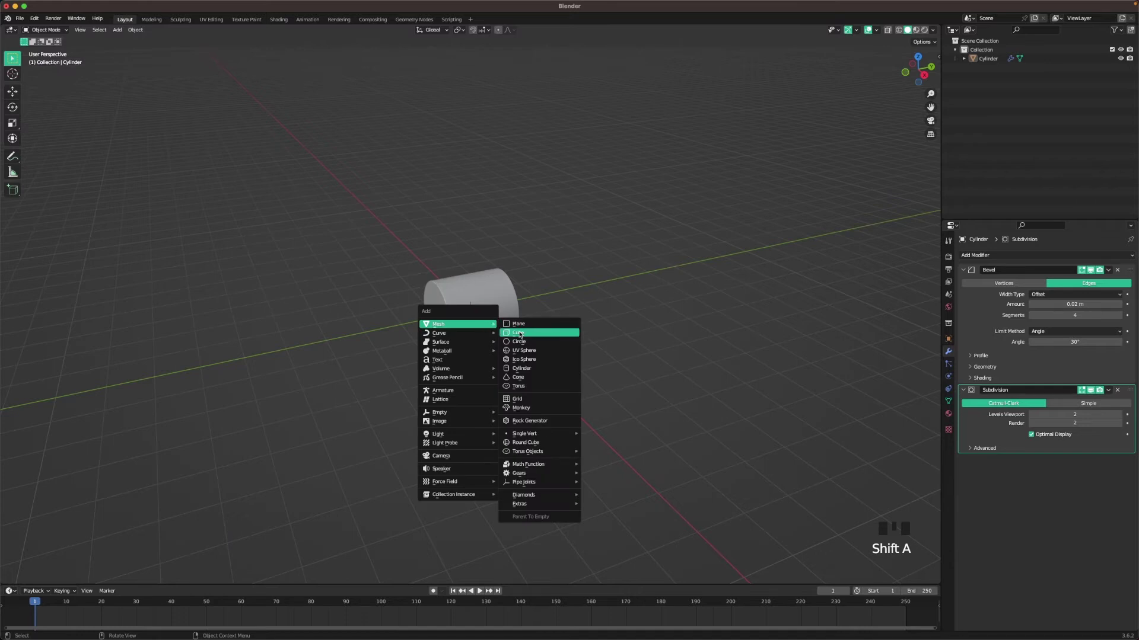
left_click(539, 338)
key("g")
key("z")
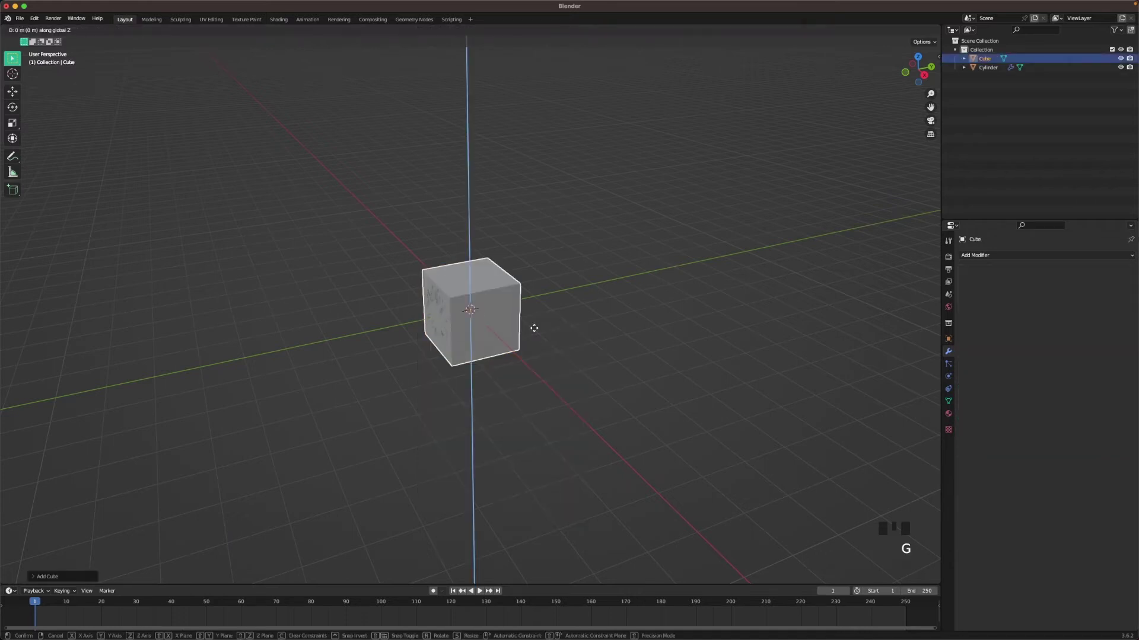
left_click(532, 256)
- From the front view, scale the cube's mesh down in Edit Mode to less than half its size
key("grave")
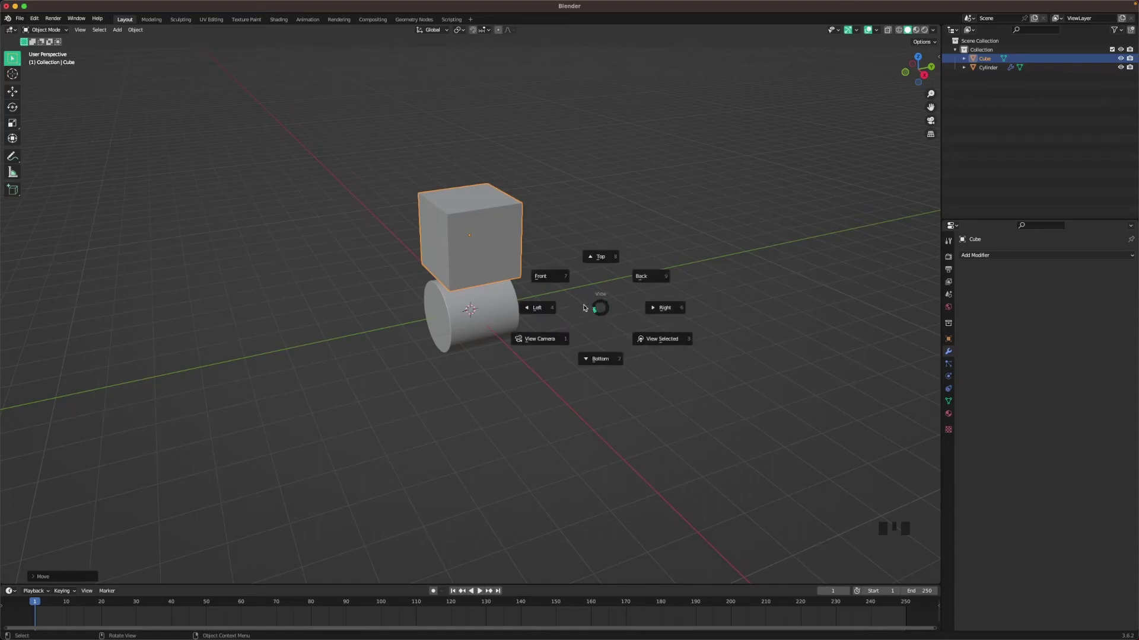
left_click(559, 280)
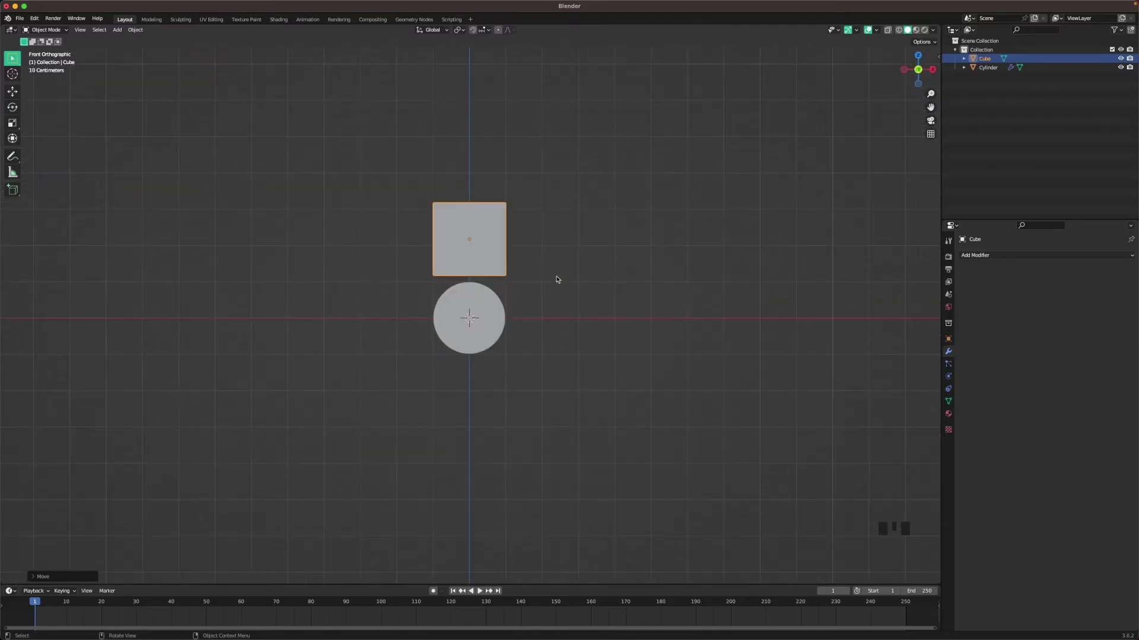
scroll(602, 198, "up", 2)
key("Tab")
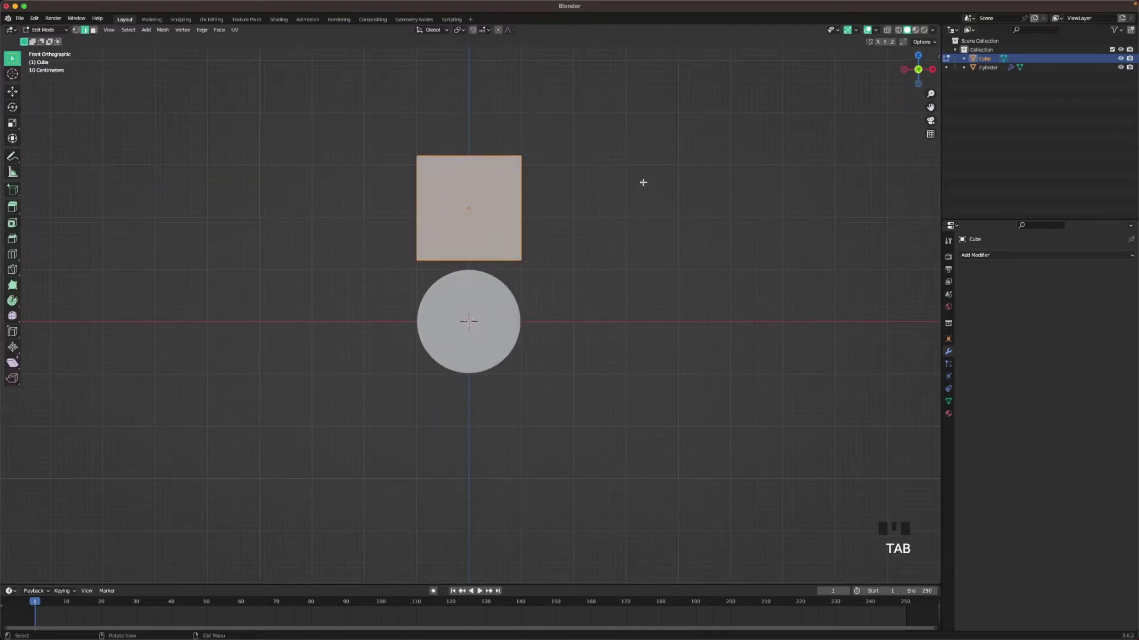
key("s")
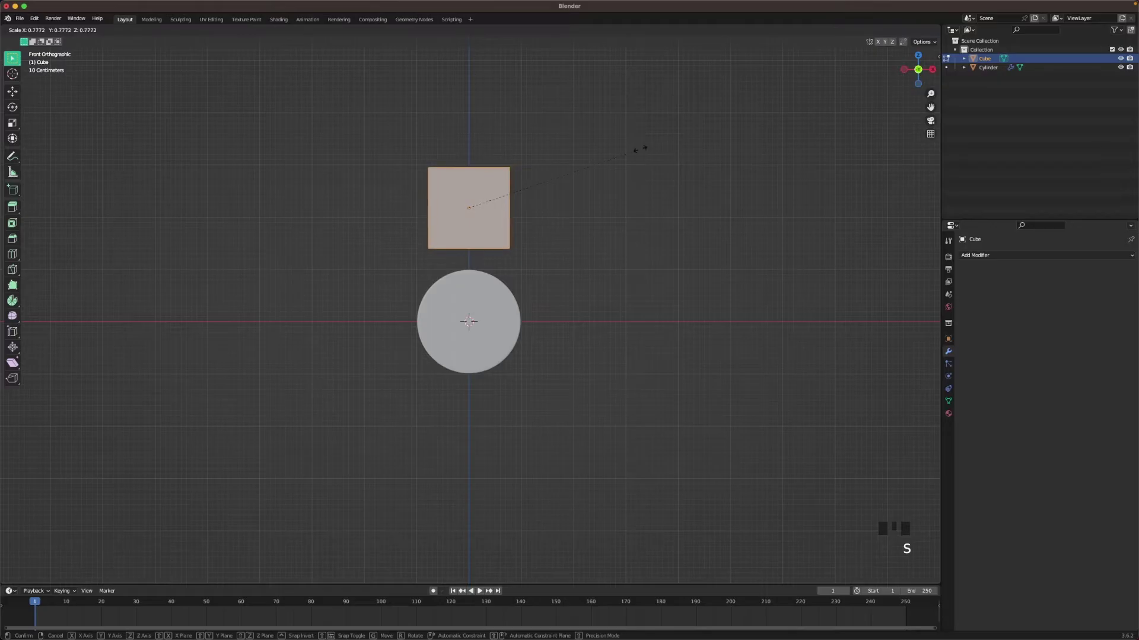
left_click(557, 183)
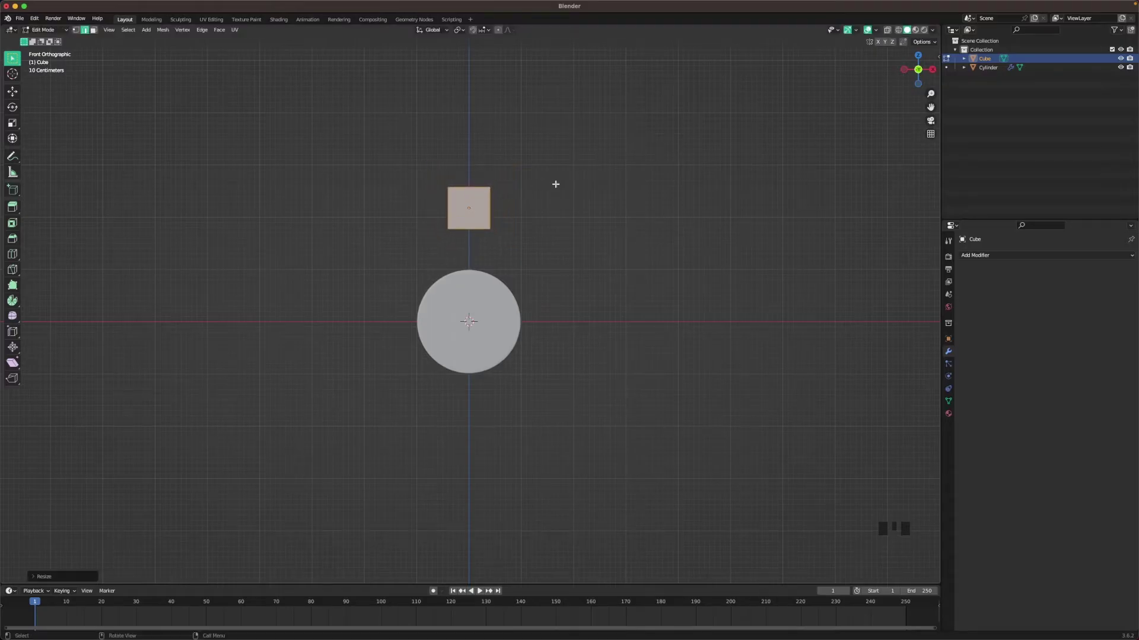
- Lower the small cube along Z until its base just meets the top of the cylinder
key("Tab")
key("g")
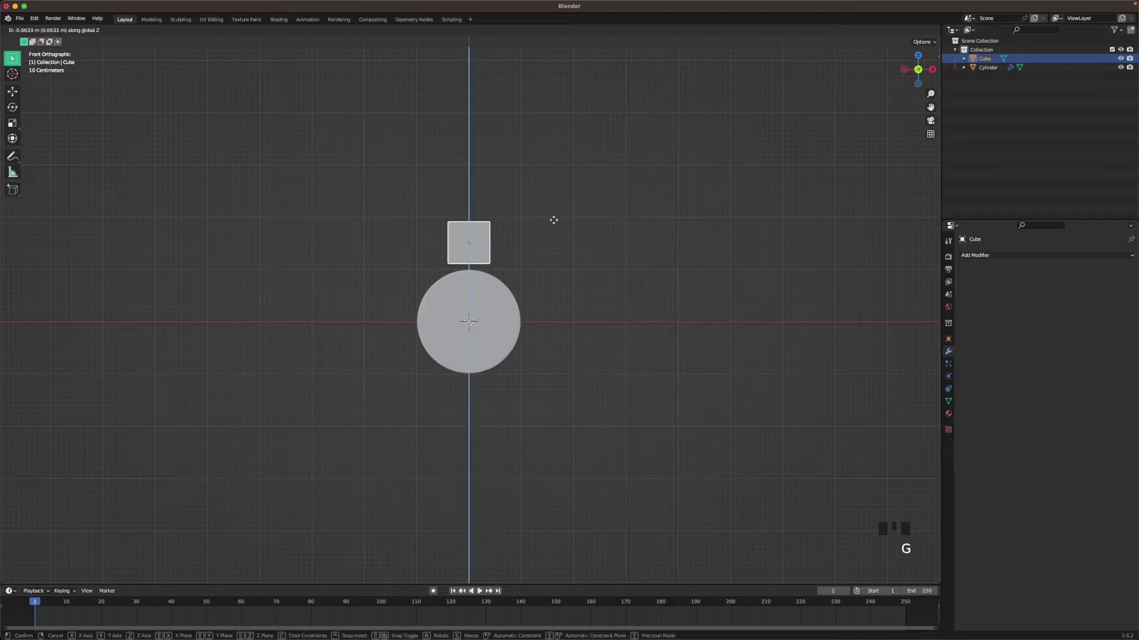
left_click(552, 227)
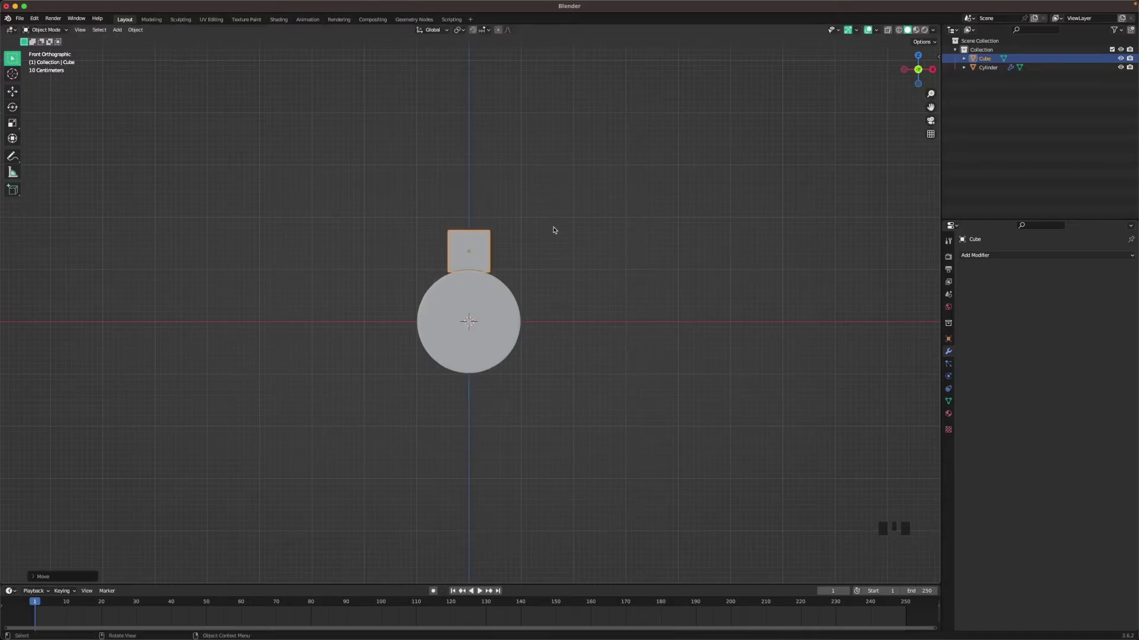
- Add a level 2 Subdivision modifier to the cube and scale its mesh slightly narrower along the Y axis
middle_click_drag(554, 229, 531, 258)
key("ctrl+2")
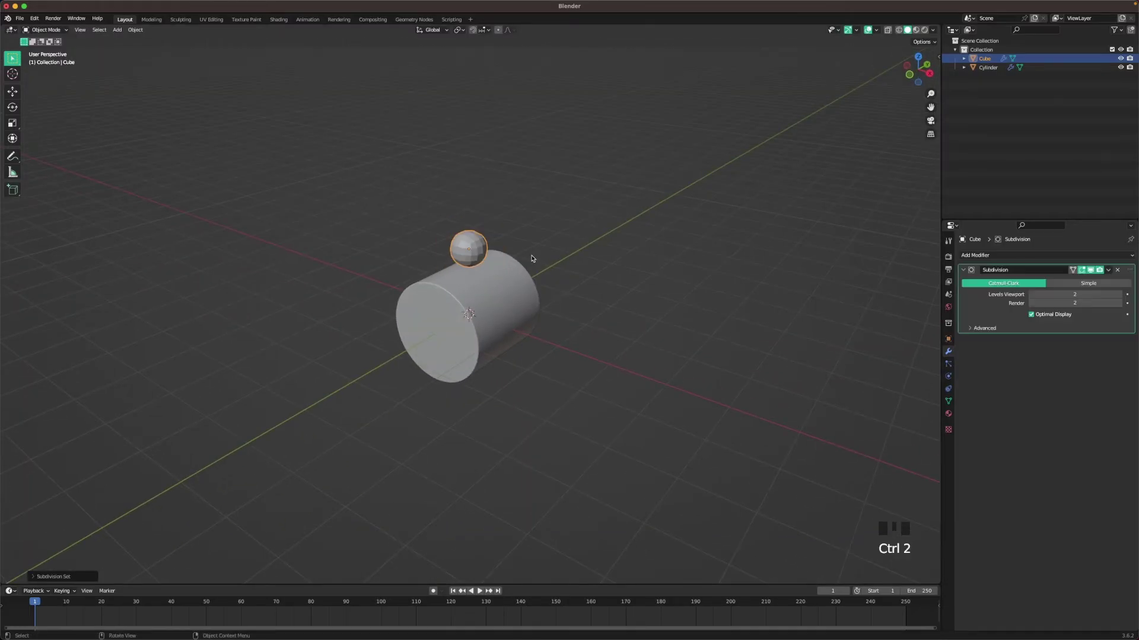
scroll(508, 245, "up", 1)
key("Tab")
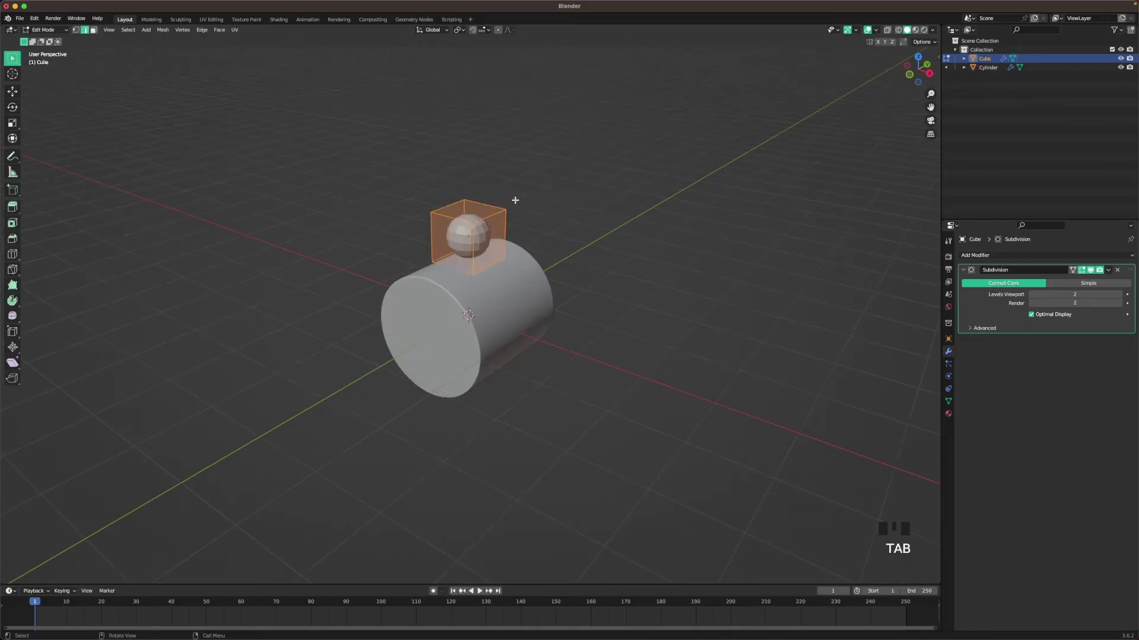
middle_click_drag(498, 239, 501, 257, "shift")
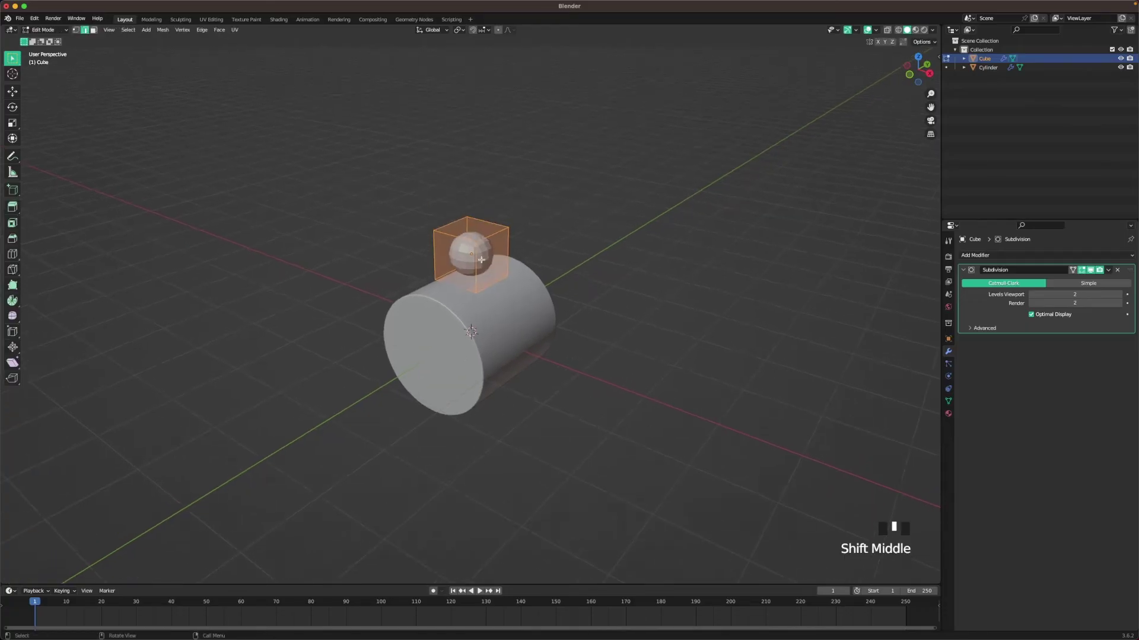
middle_click_drag(561, 227, 619, 203)
key("s")
key("y")
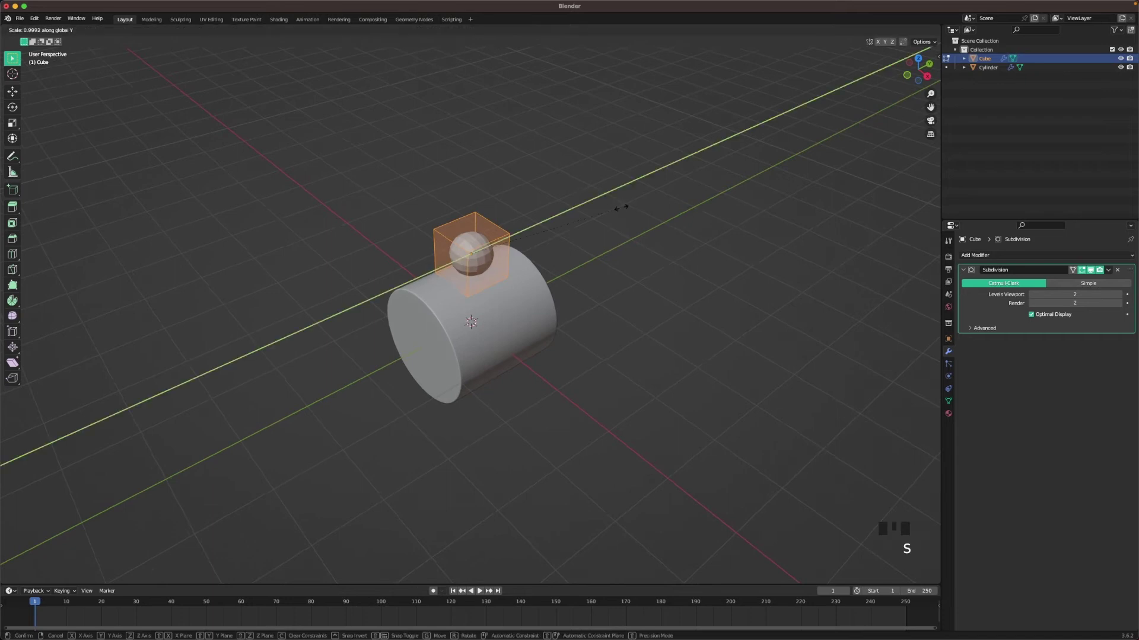
left_click(585, 214)
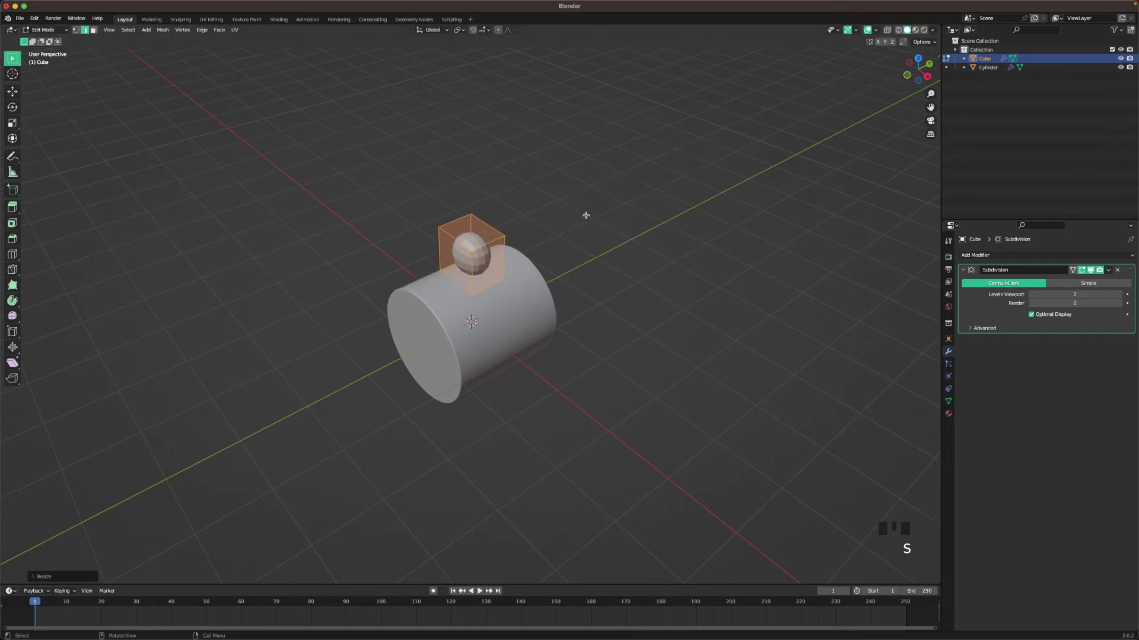
- Cut a horizontal edge loop slid close to the cube's base and a centred vertical loop across its Y direction
middle_click_drag(522, 253, 473, 245)
key("ctrl+r")
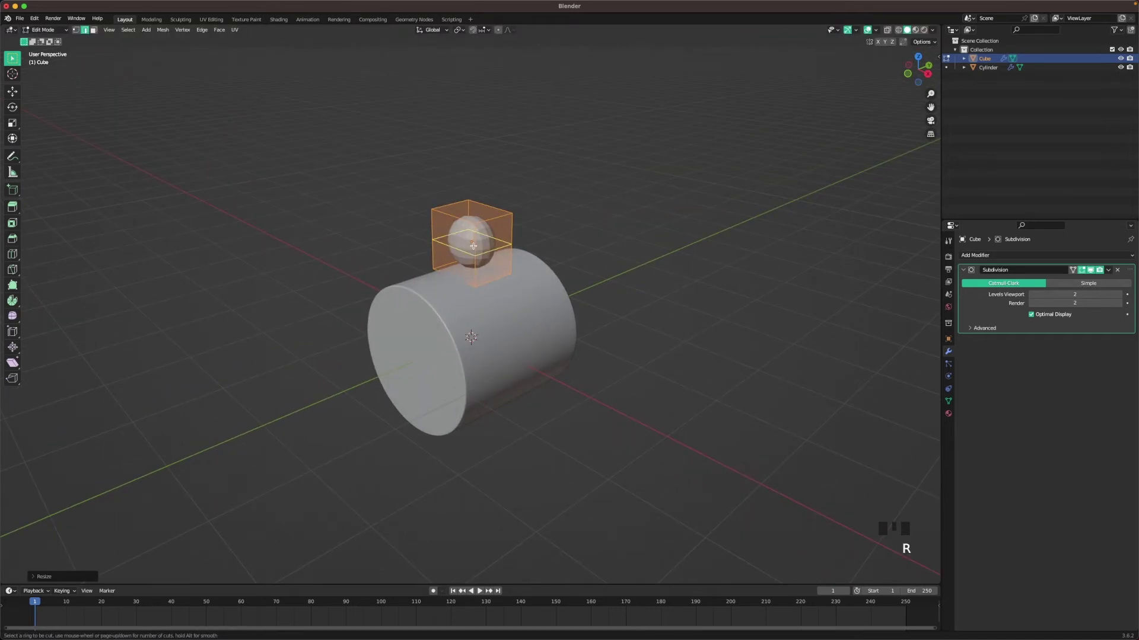
left_click(473, 245)
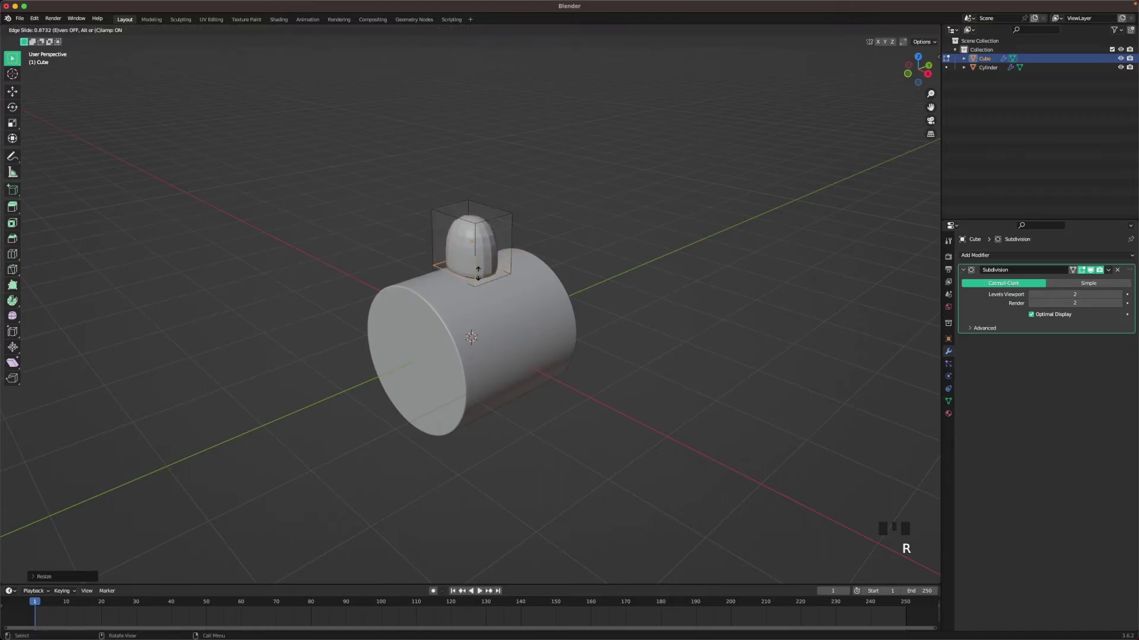
left_click(478, 272)
middle_click_drag(479, 268, 488, 237)
key("ctrl+r")
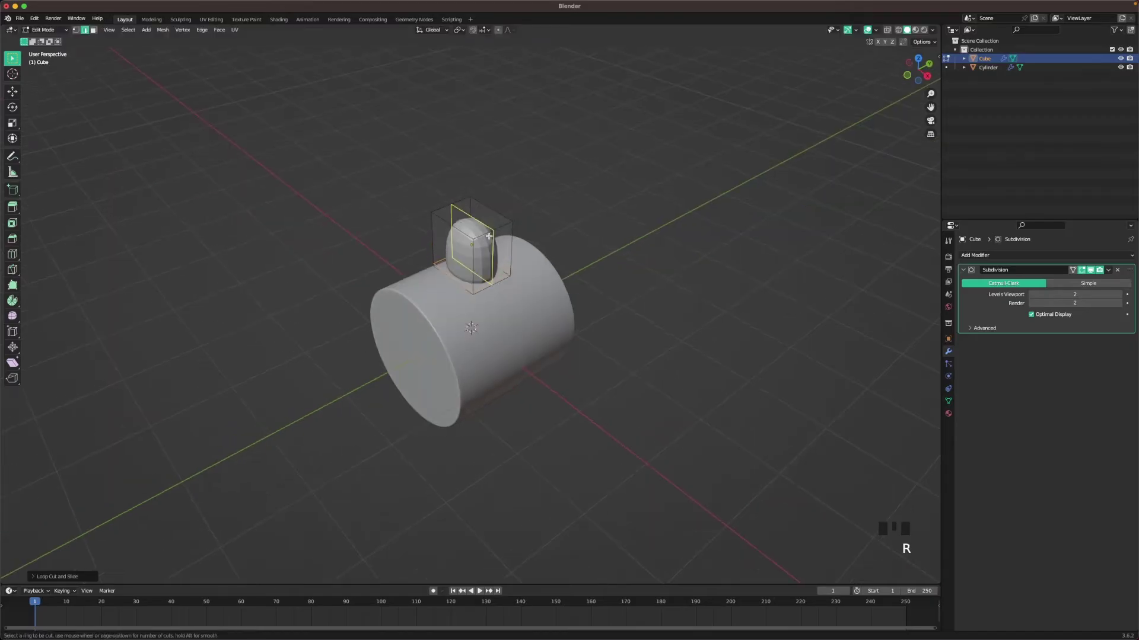
key("Escape")
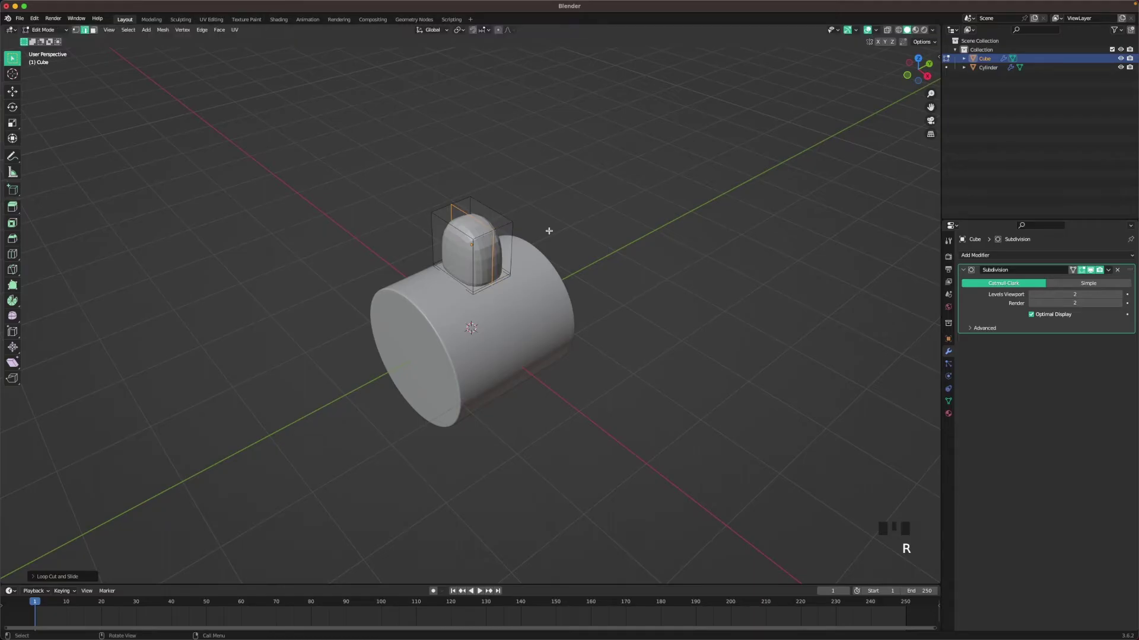
key("Tab")
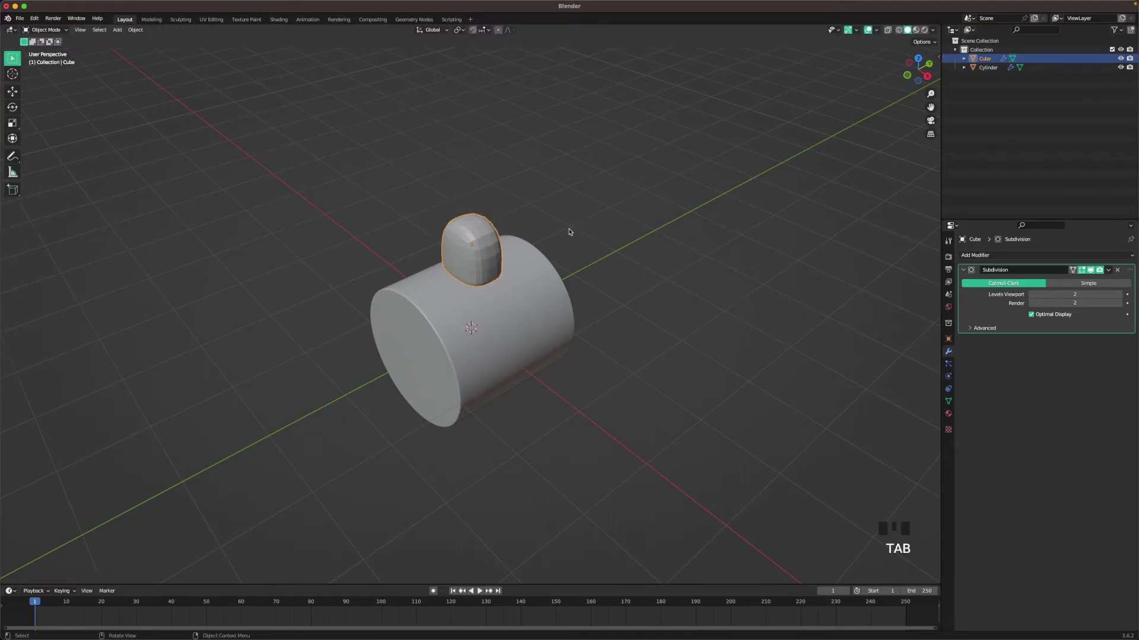
- Shade the rounded cube smooth and raise its Subdivision viewport and render levels to 3
right_click(489, 233)
left_click(486, 234)
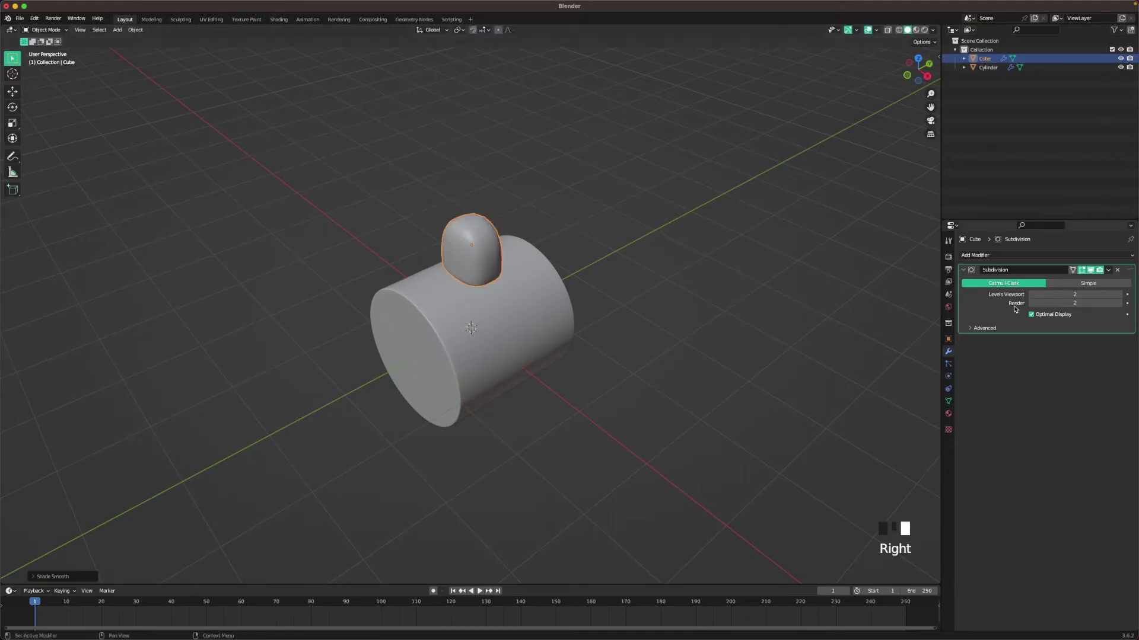
left_click(1120, 295)
left_click(1120, 303)
- Move the rounded cube about -0.73 m along Y towards the cylinder's front end
key("g")
key("y")
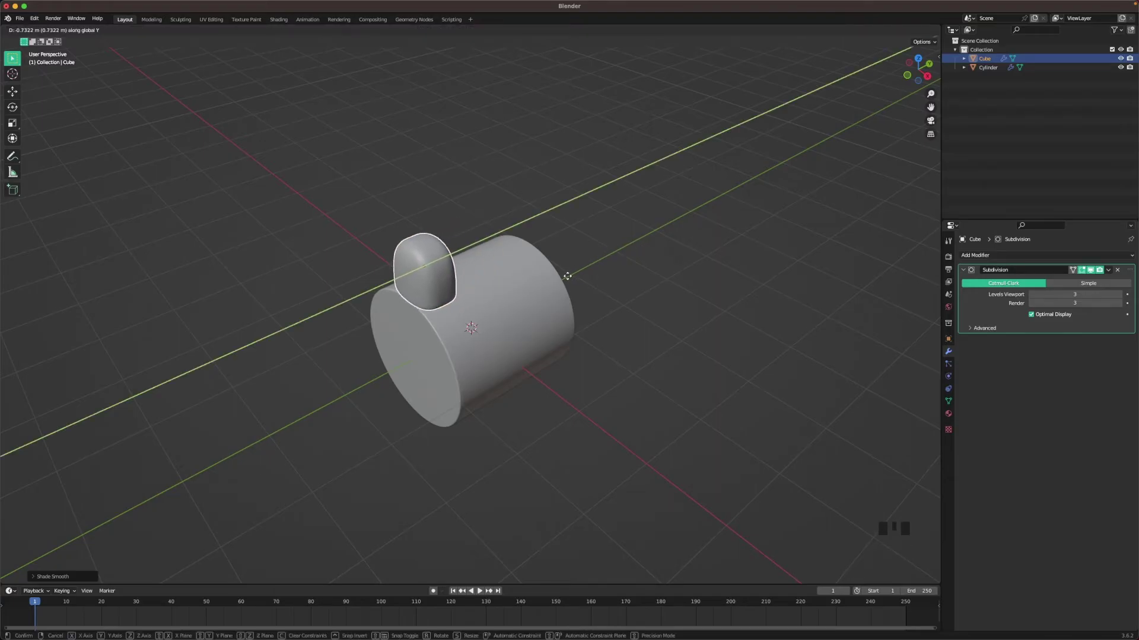
left_click(567, 276)
- Set the rounded cube's origin to the 3D cursor at the cylinder's centre
key("grave")
left_click(599, 241)
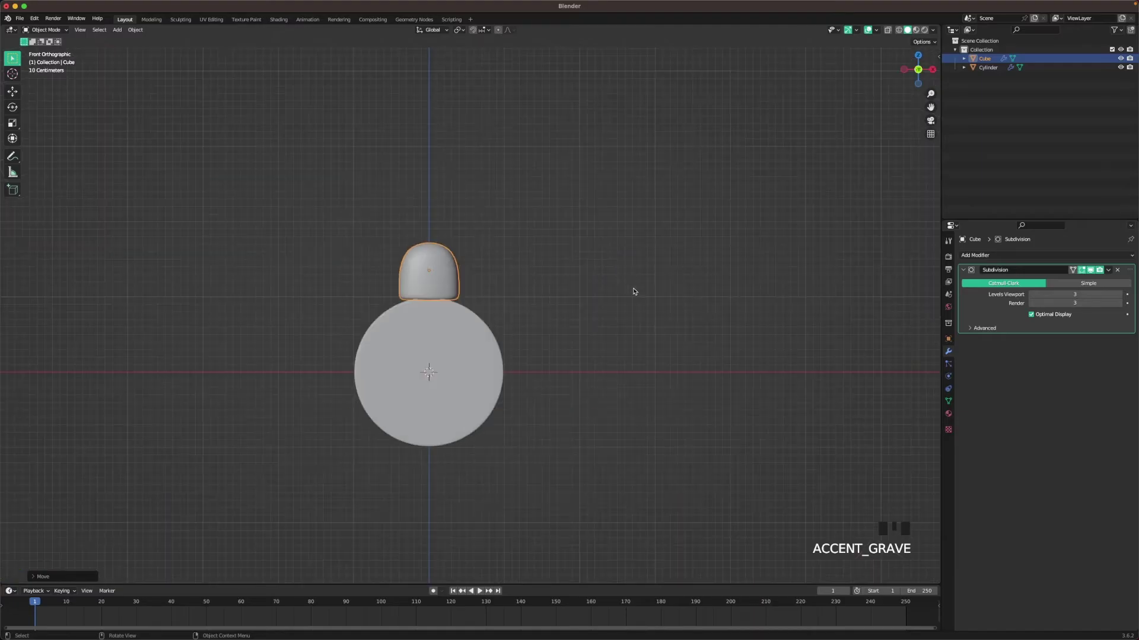
right_click(444, 268)
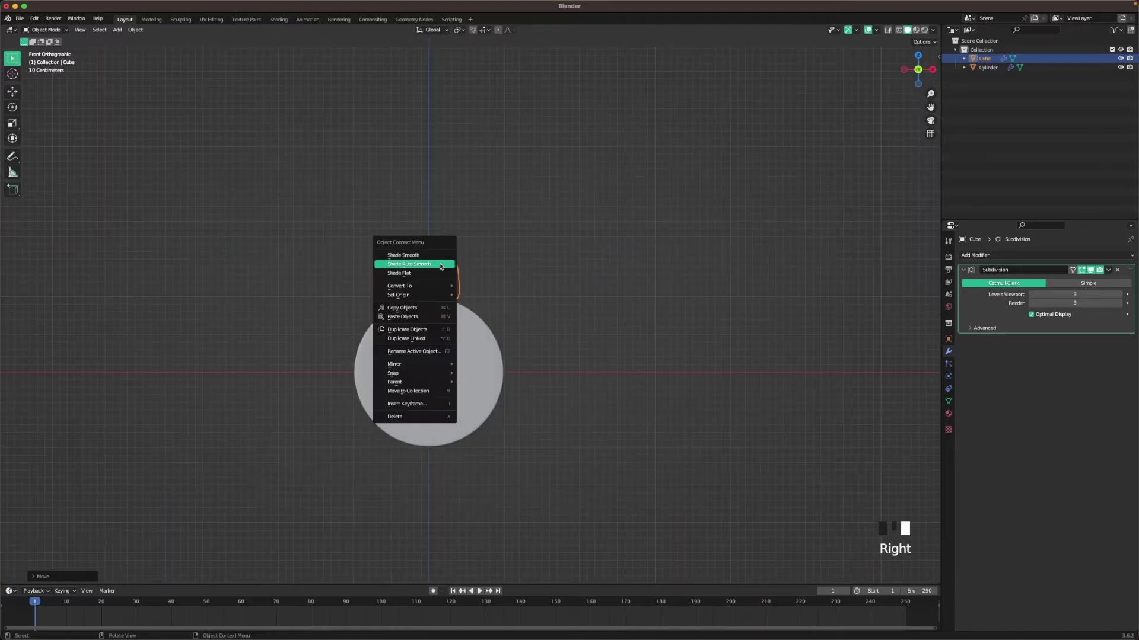
mouse_move(440, 295)
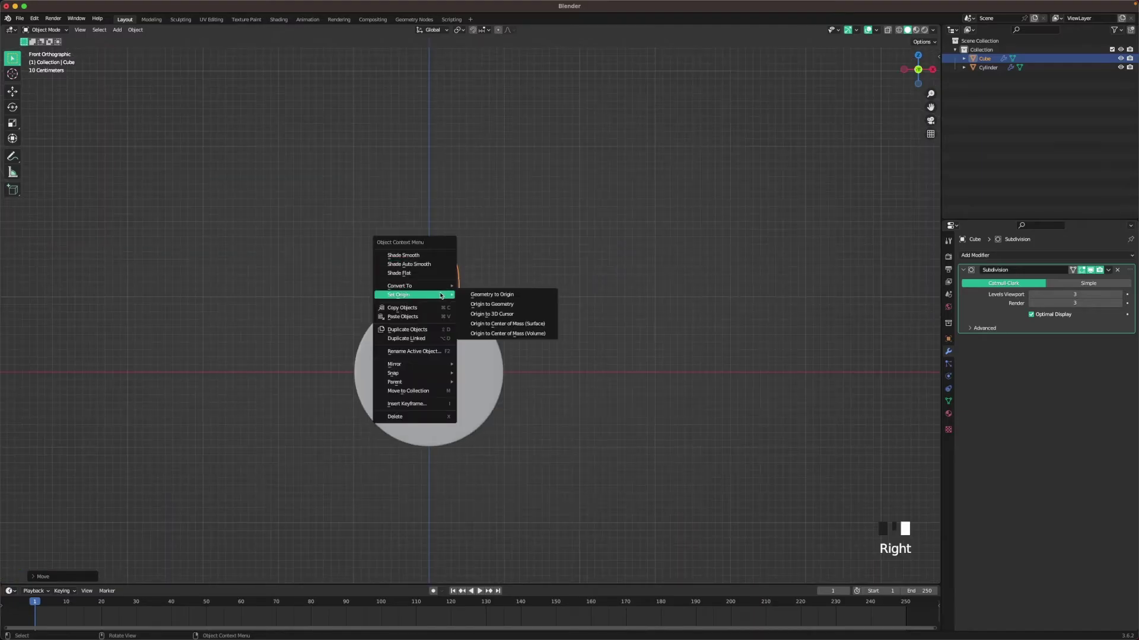
left_click(494, 314)
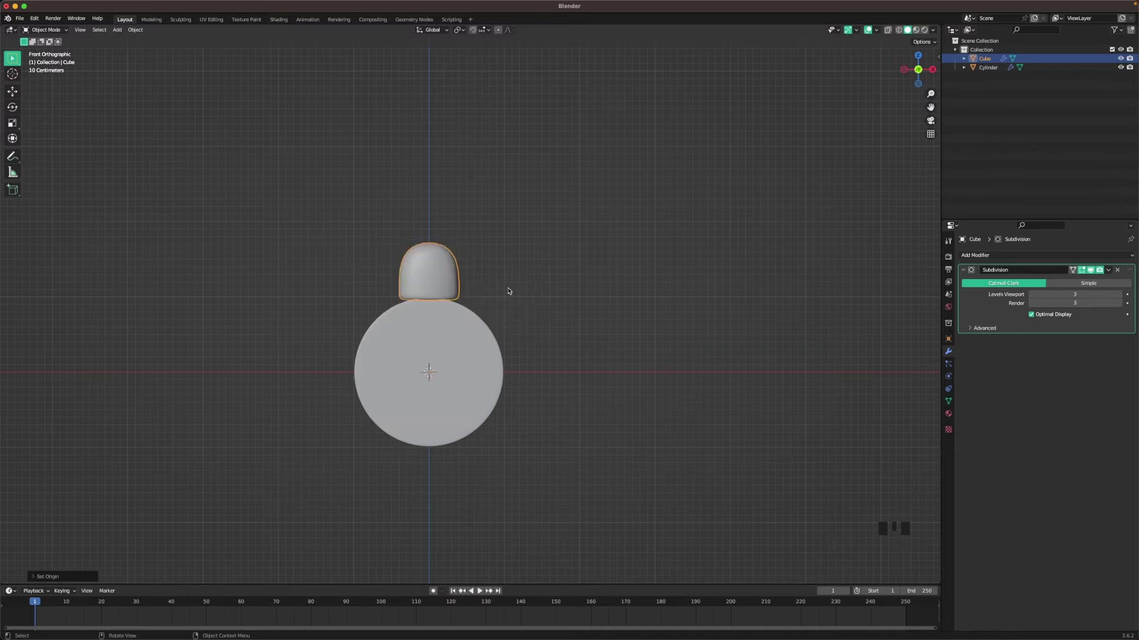
- Make a linked duplicate of the rounded cube, rotated 40° about the Y axis around the cylinder
key("alt+d")
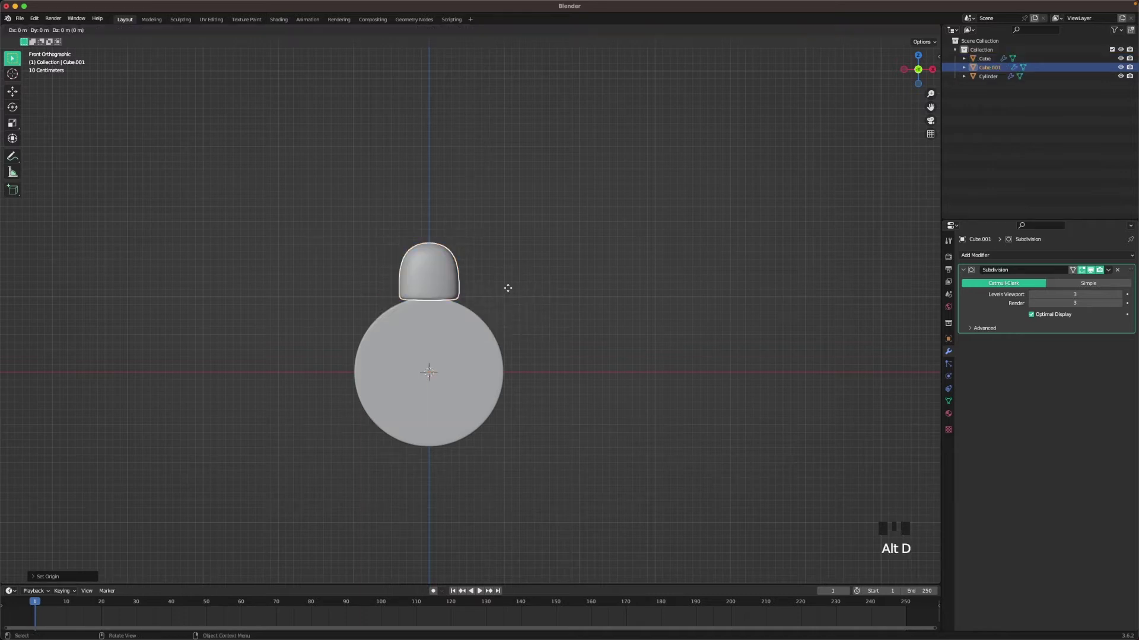
key("r")
type("y40")
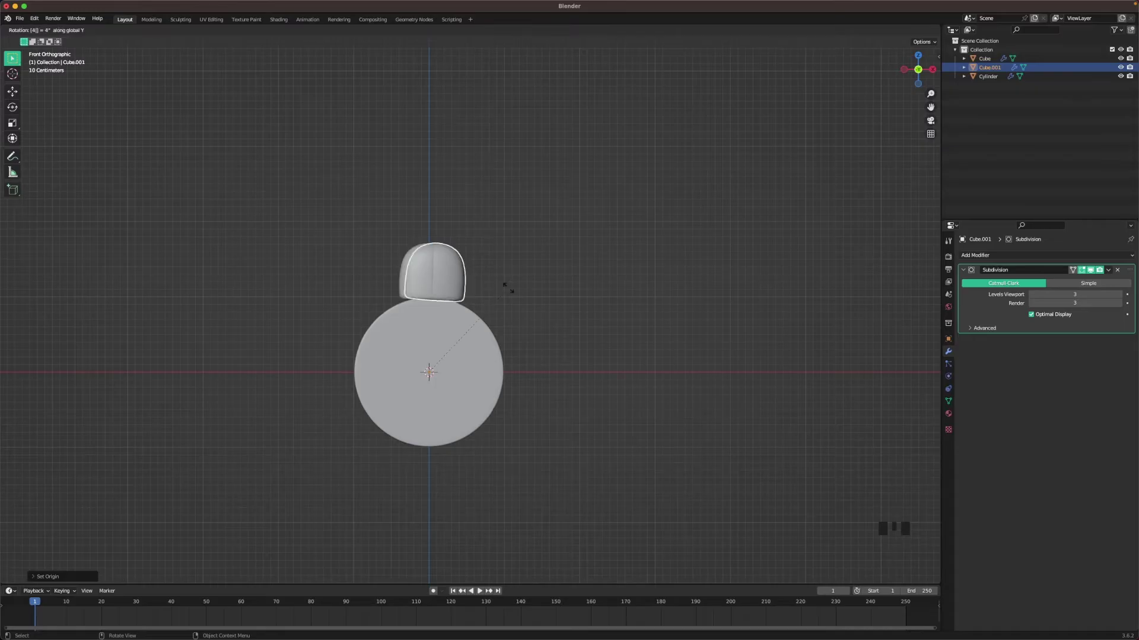
key("Return")
- Repeat the rotated linked duplication until nine rounded cubes form a full ring around the cylinder
key("shift+r")
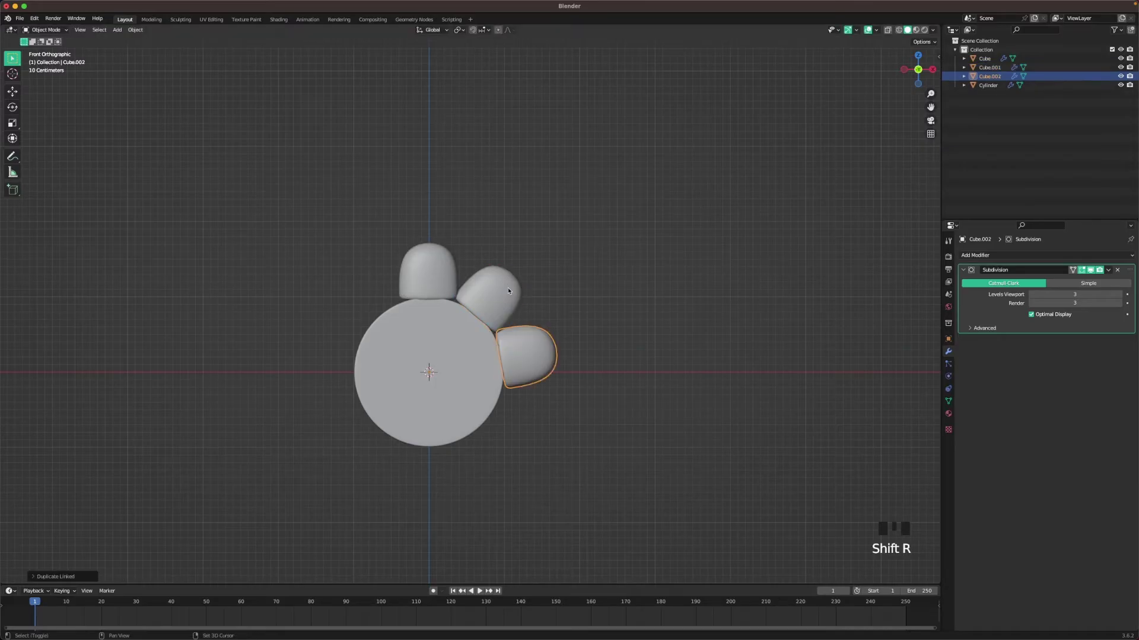
key("shift+r")
key("shift+r")
key("shift+r")
key("shift+r")
key("shift+r")
key("shift+r")
key("shift+r")
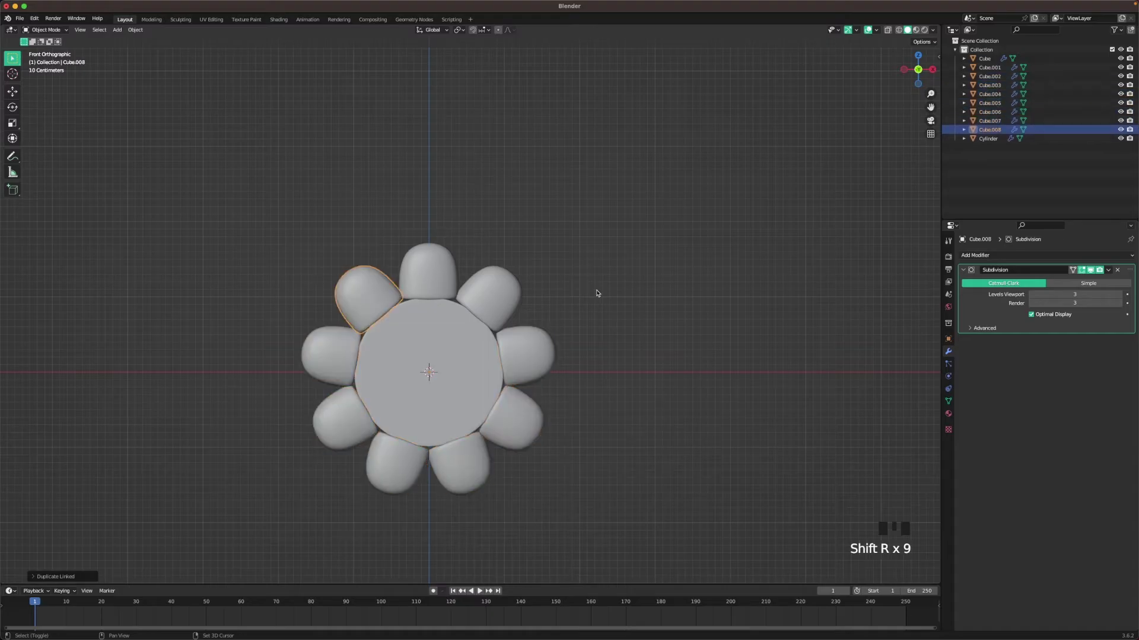
- Select all nine rounded cubes around the cylinder and join them into one object
left_click(616, 304)
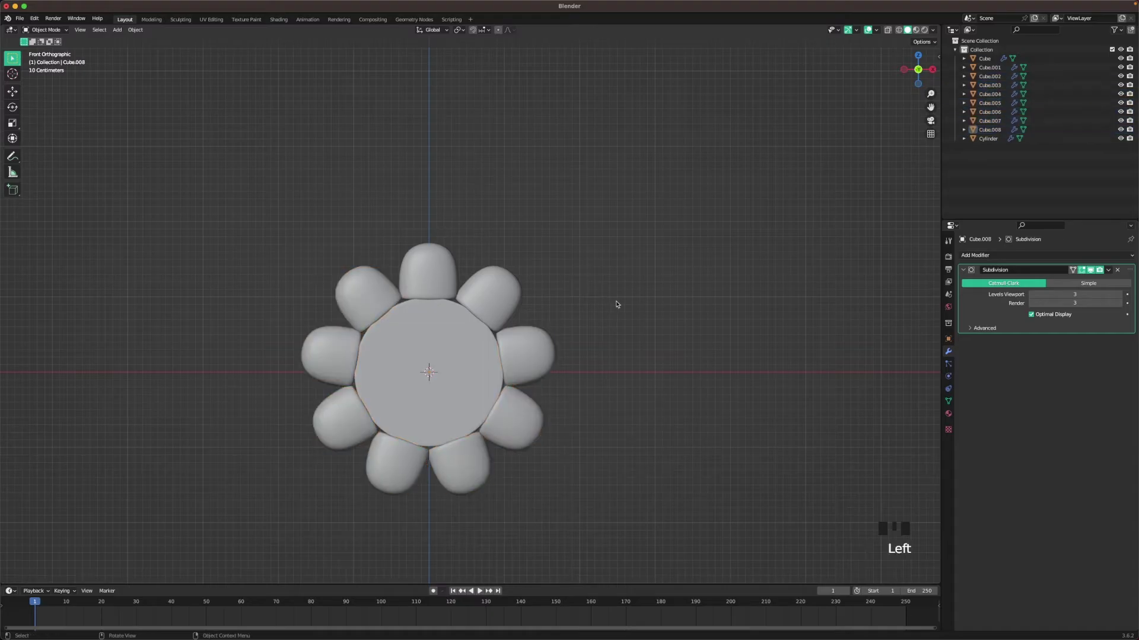
left_click(446, 271, "shift")
left_click(485, 286, "shift")
left_click(524, 356, "shift")
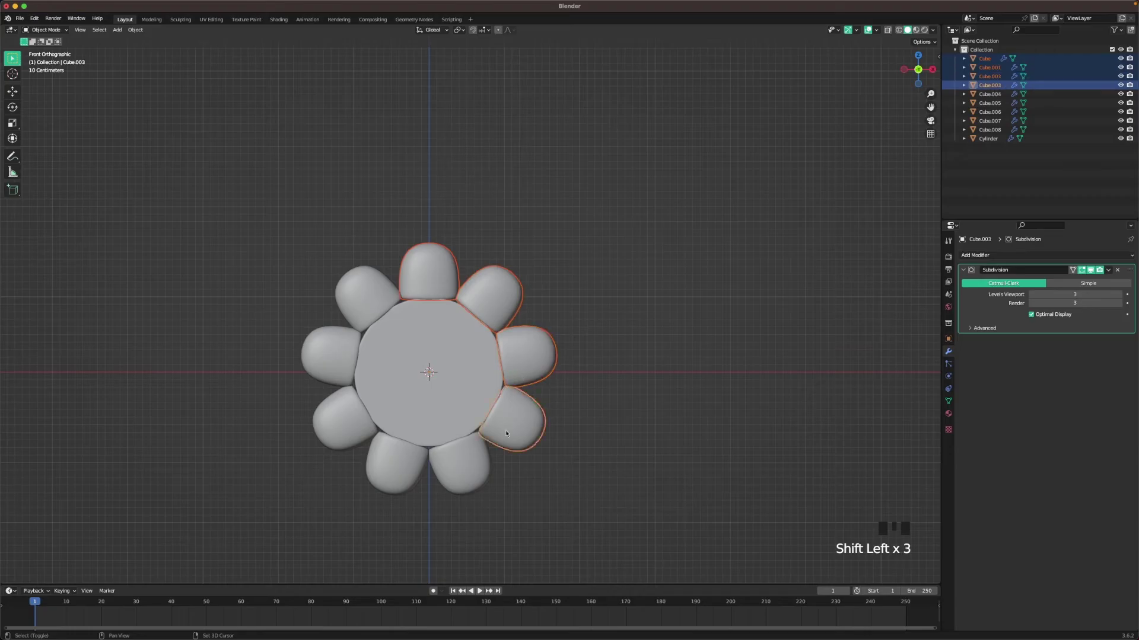
left_click(505, 430, "shift")
left_click(458, 465, "shift")
left_click(396, 466, "shift")
left_click(342, 416, "shift")
left_click(330, 356, "shift")
left_click(356, 325, "shift")
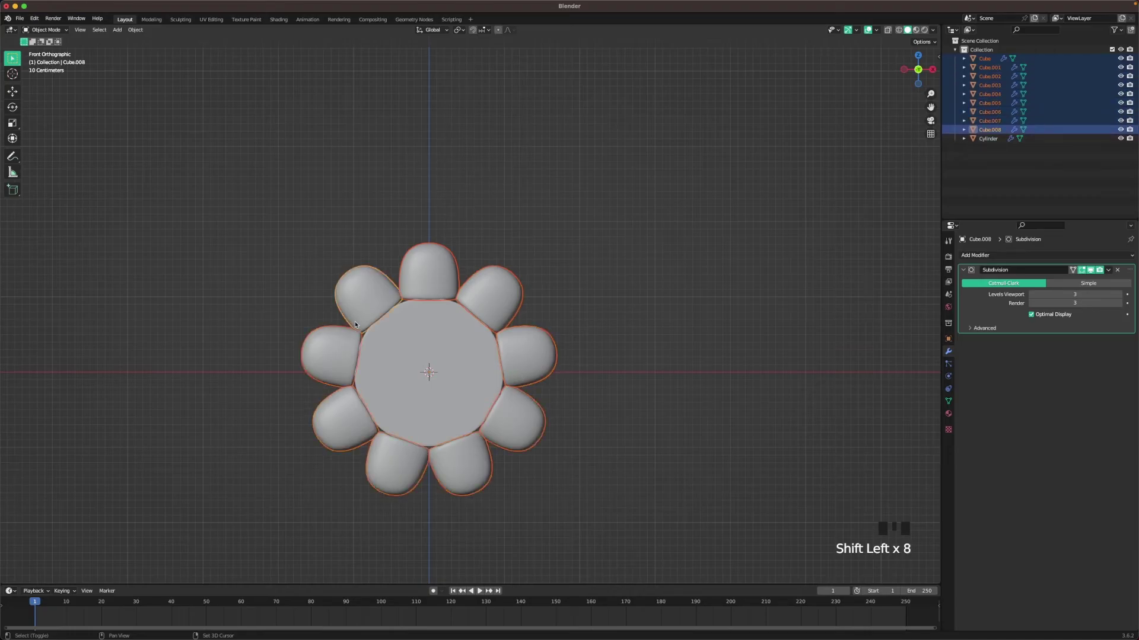
key("ctrl+j")
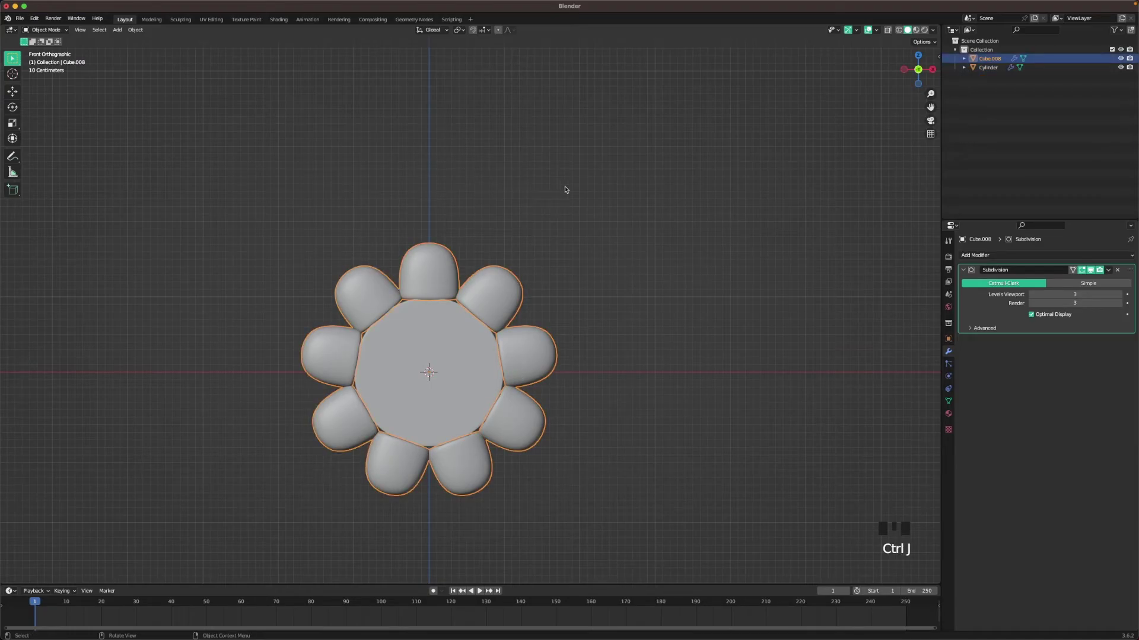
middle_click_drag(565, 190, 496, 216)
key("g")
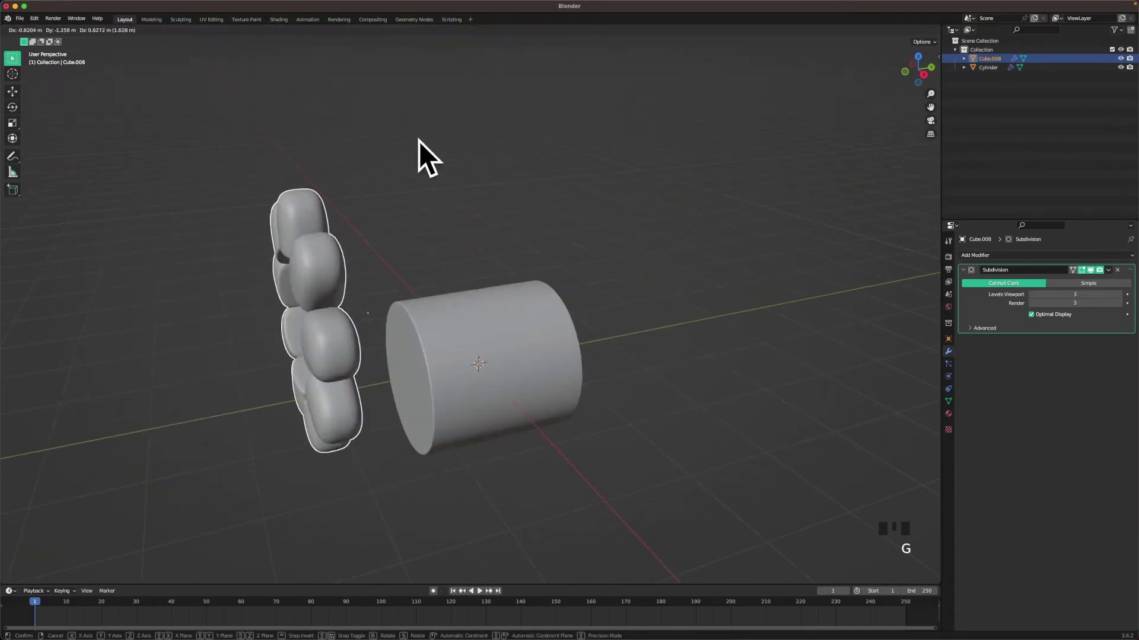
left_click(551, 219)
- Add an Array modifier to the joined ring with relative offset factors of X 0 and Y 0.9
middle_click_drag(629, 204, 638, 217)
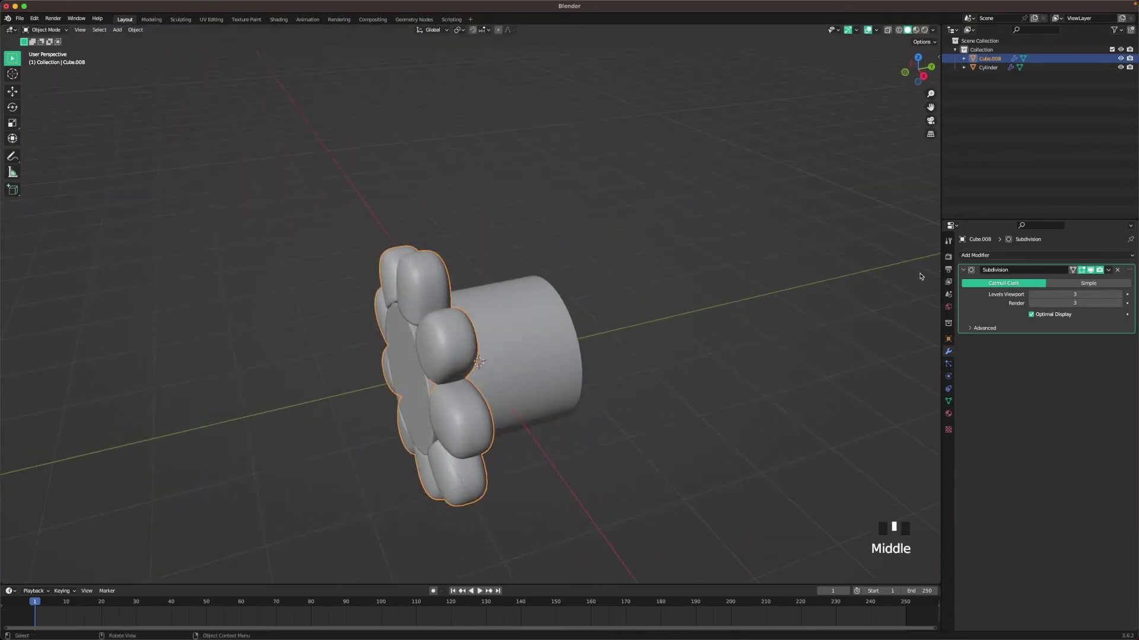
left_click(1007, 256)
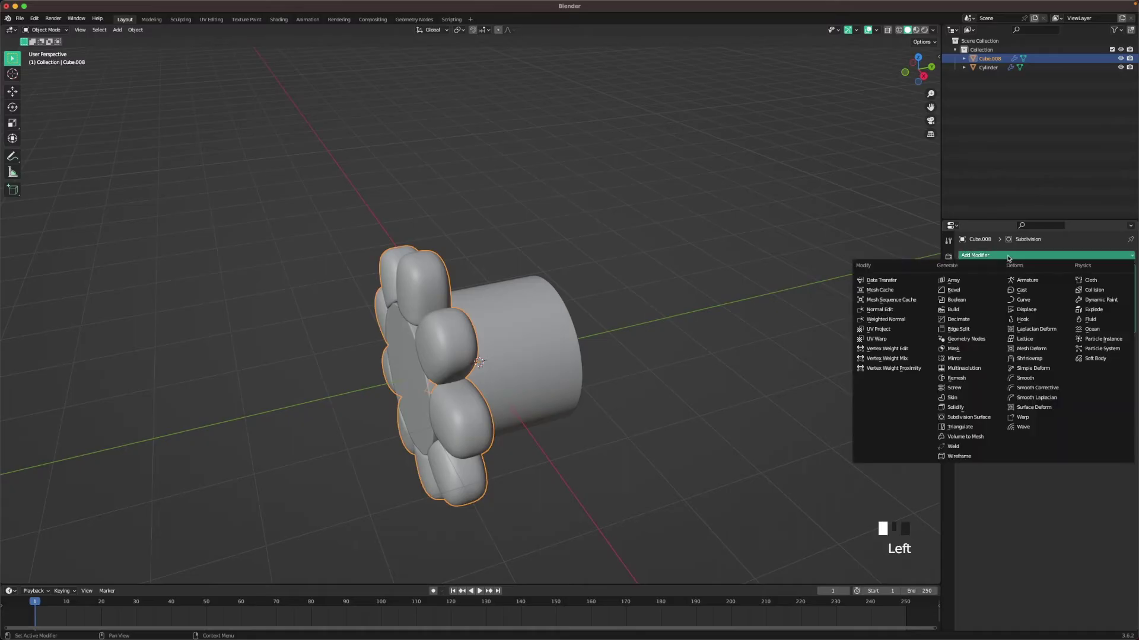
left_click(953, 280)
scroll(753, 282, "down", 2)
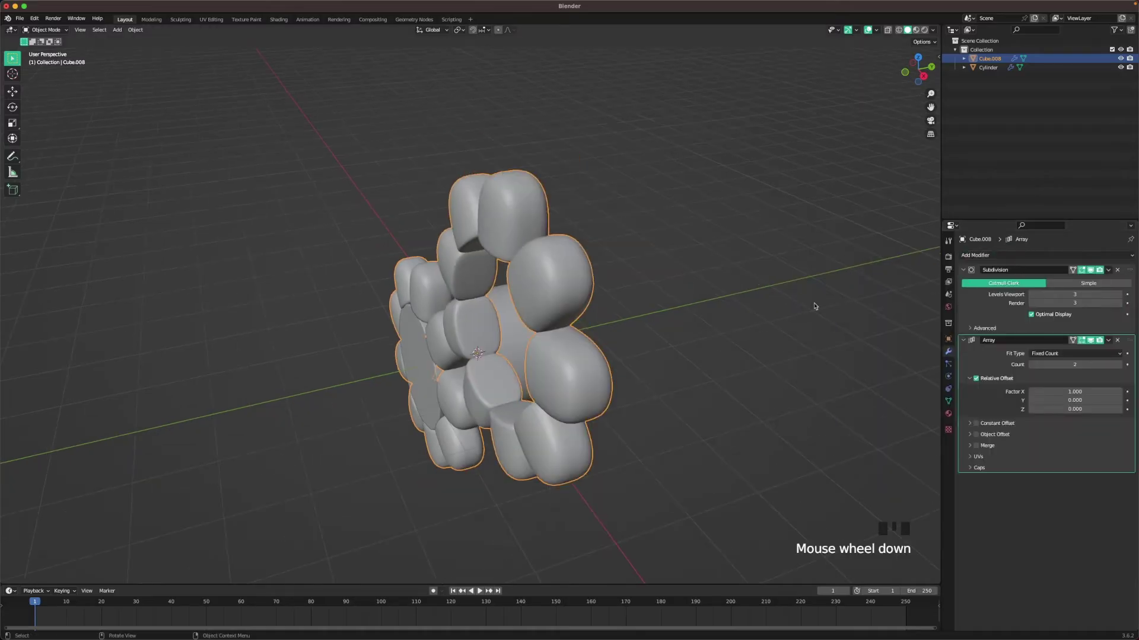
left_click(1059, 392)
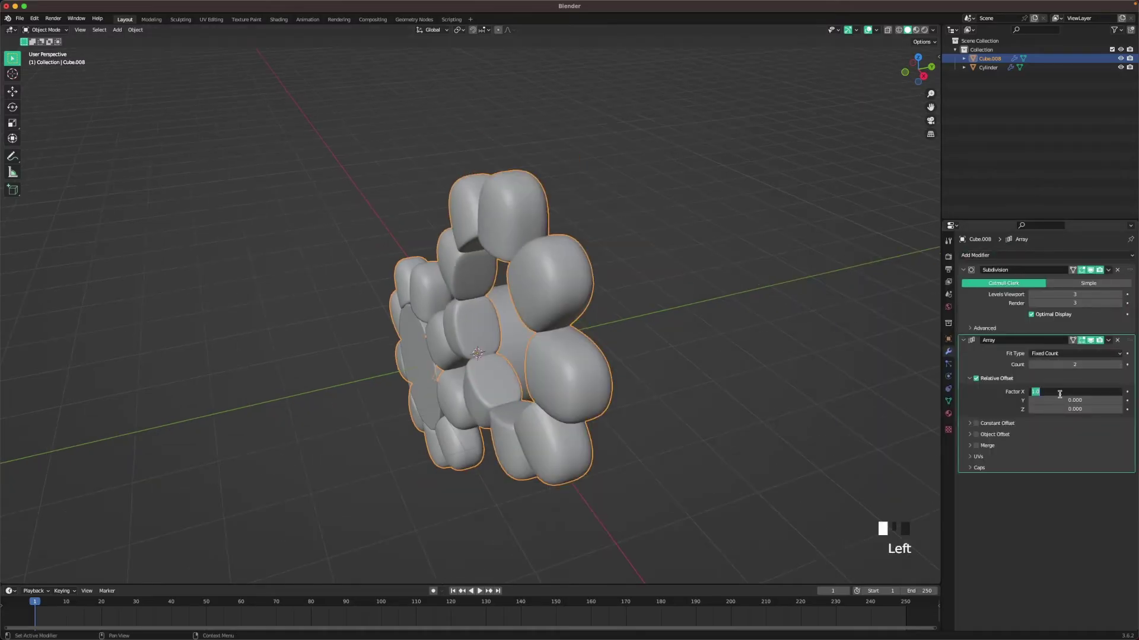
key("Tab")
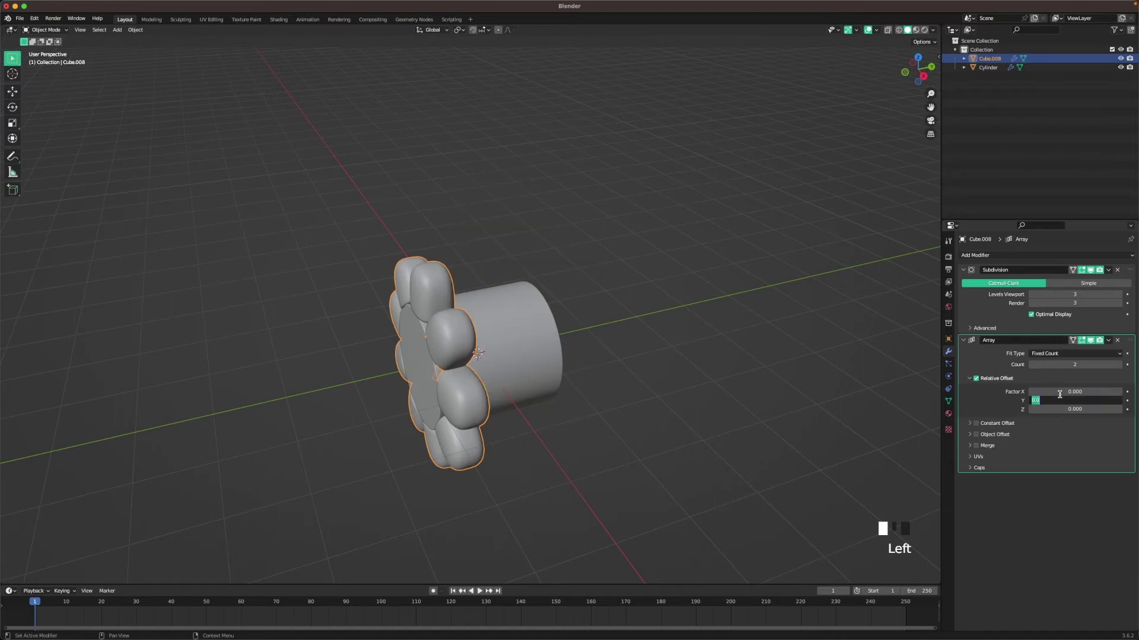
type("0.9")
key("Return")
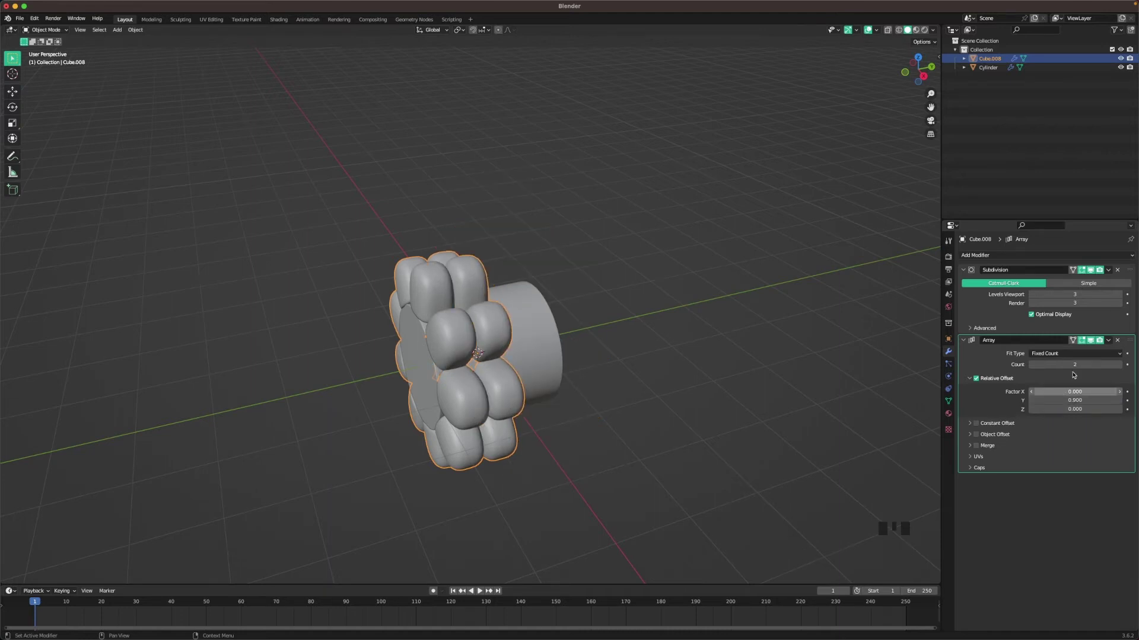
- Set the ring's Array count to 5 so the rings run along the cylinder
left_click(1119, 364)
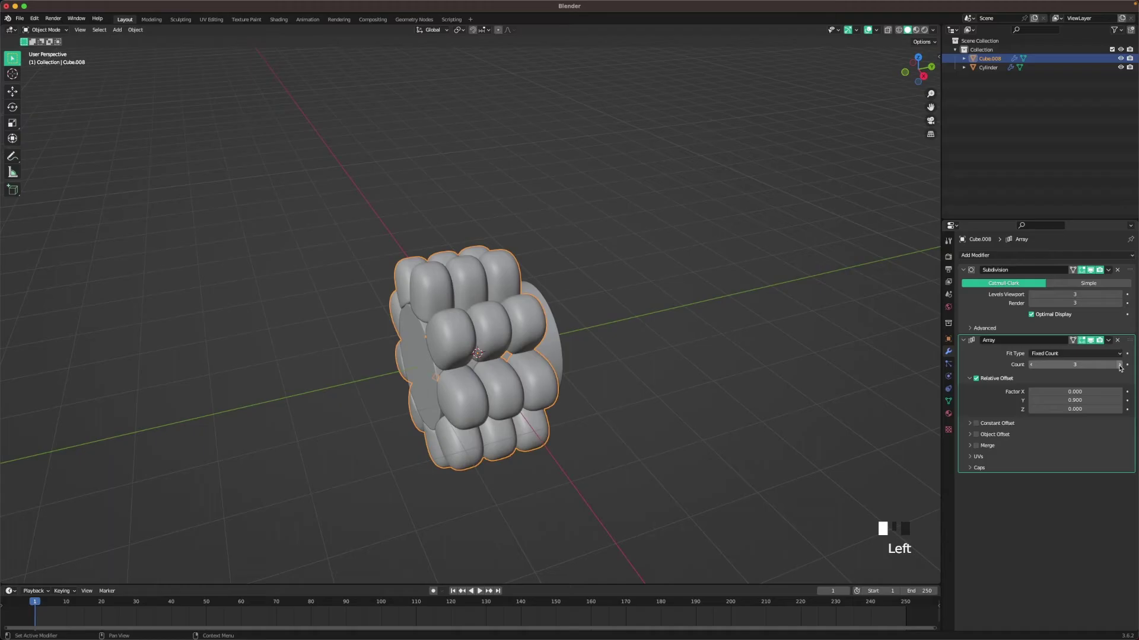
left_click(1120, 365)
left_click(1120, 365)
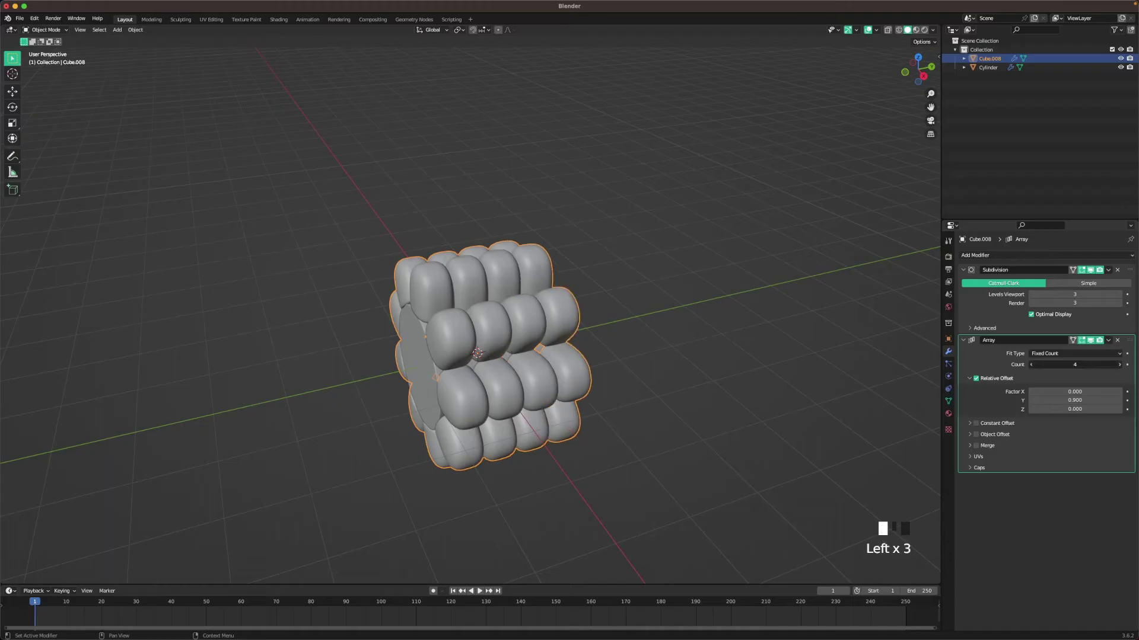
left_click(1119, 364)
triple_click(1119, 365)
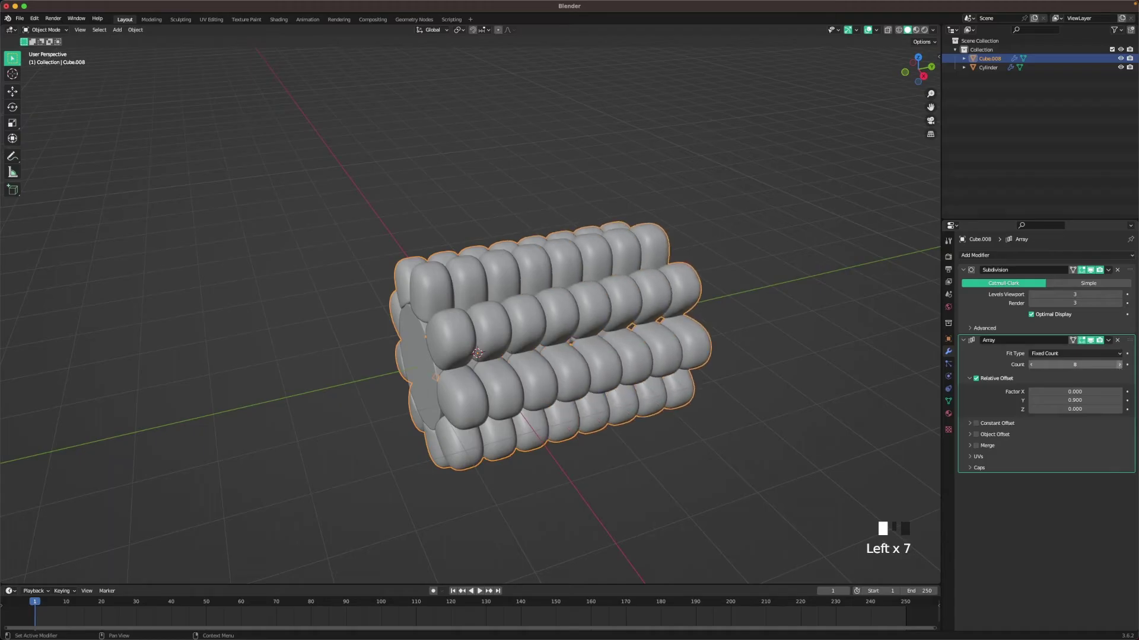
triple_click(1120, 364)
double_click(1120, 365)
left_click(1076, 365)
type("5")
key("Return")
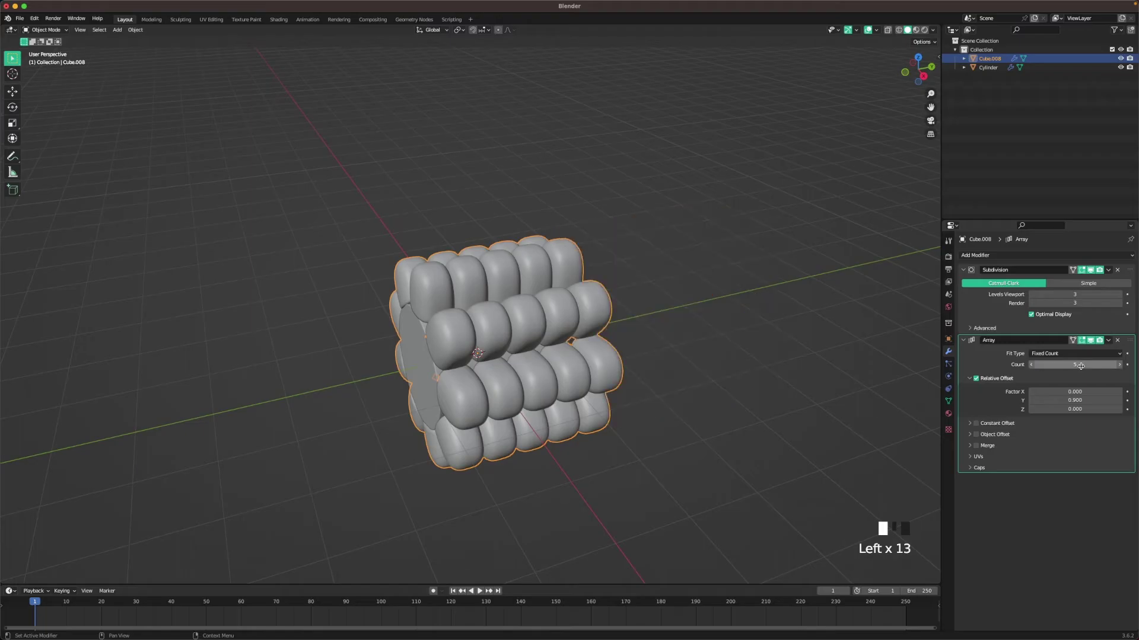
- Move the cylinder's rear end face about 0.61 m along Y to reach the last ring
left_click(409, 335)
middle_click_drag(647, 357, 613, 381)
key("Tab")
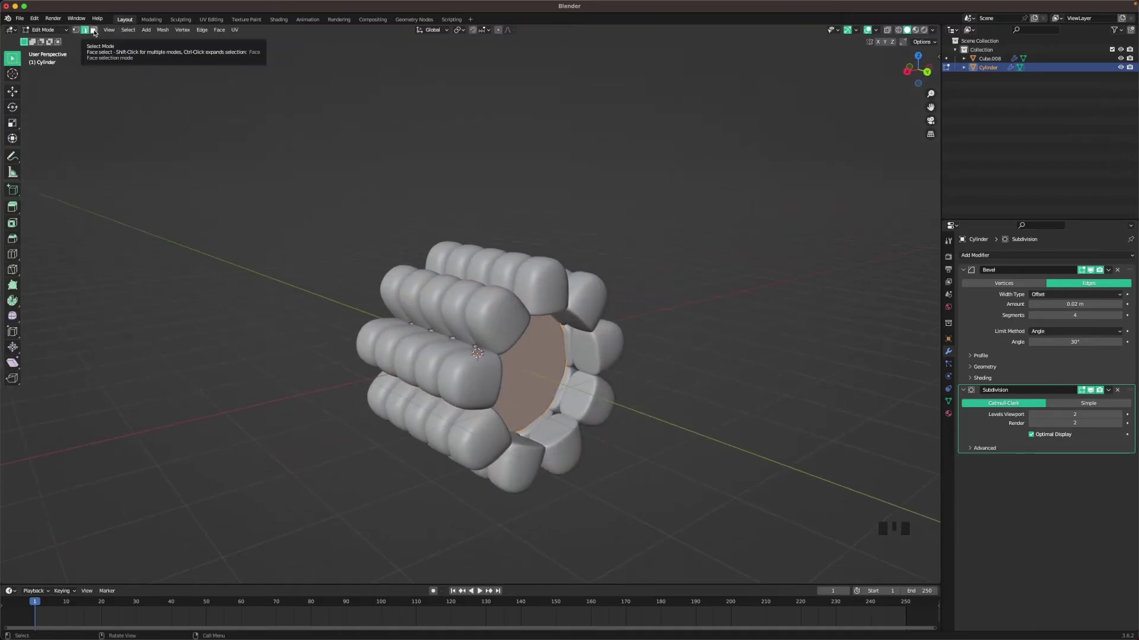
left_click(94, 30)
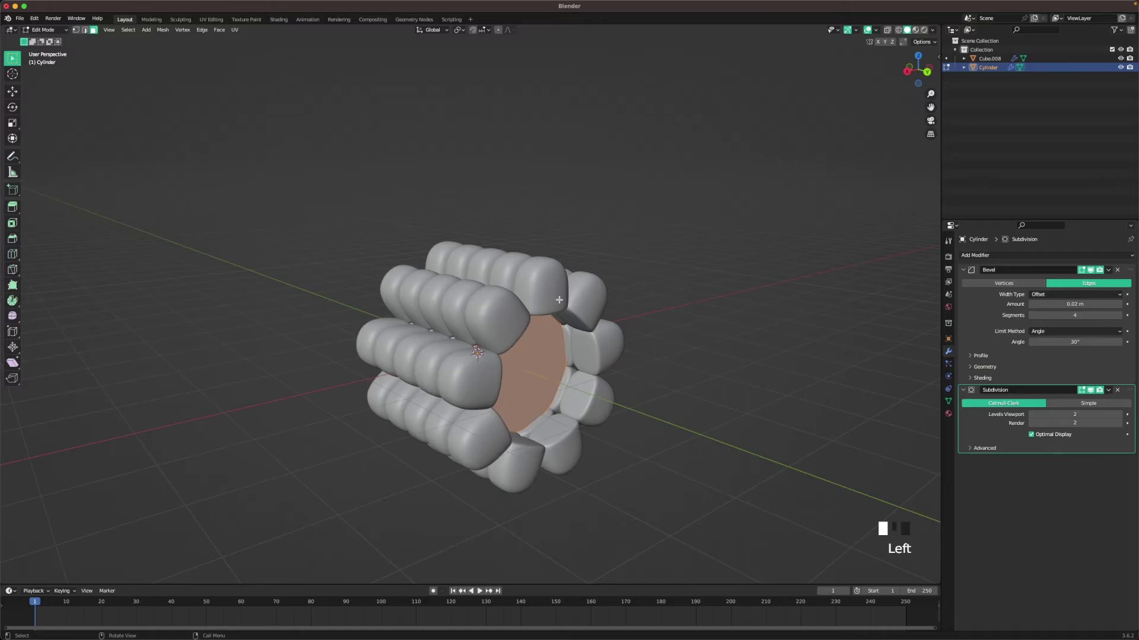
middle_click_drag(607, 334, 595, 367)
left_click(569, 370)
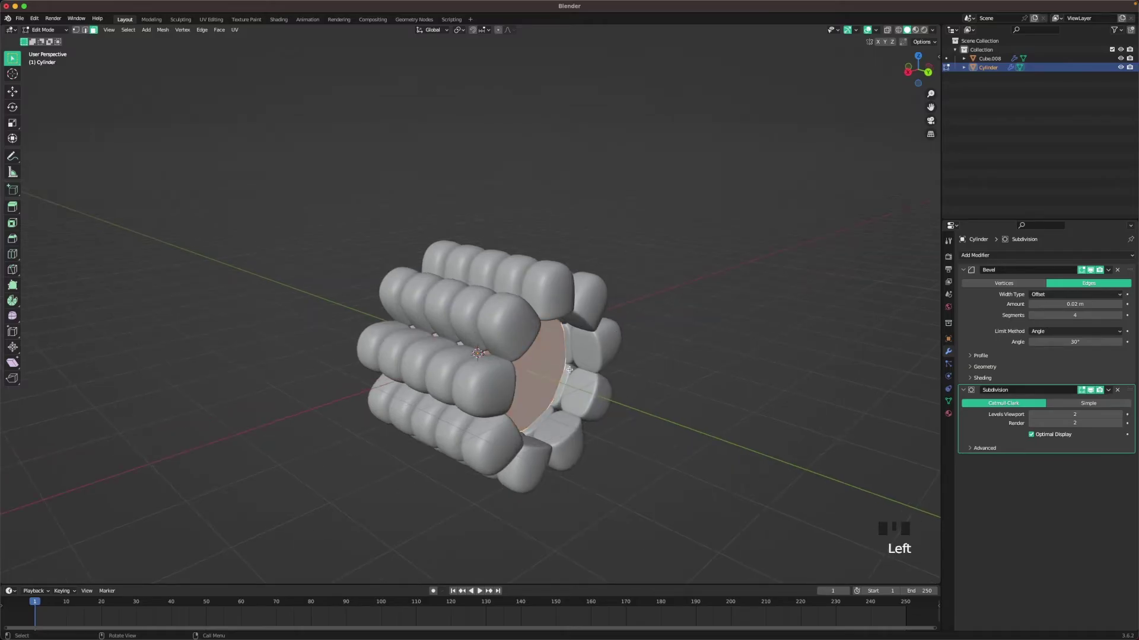
key("g")
key("y")
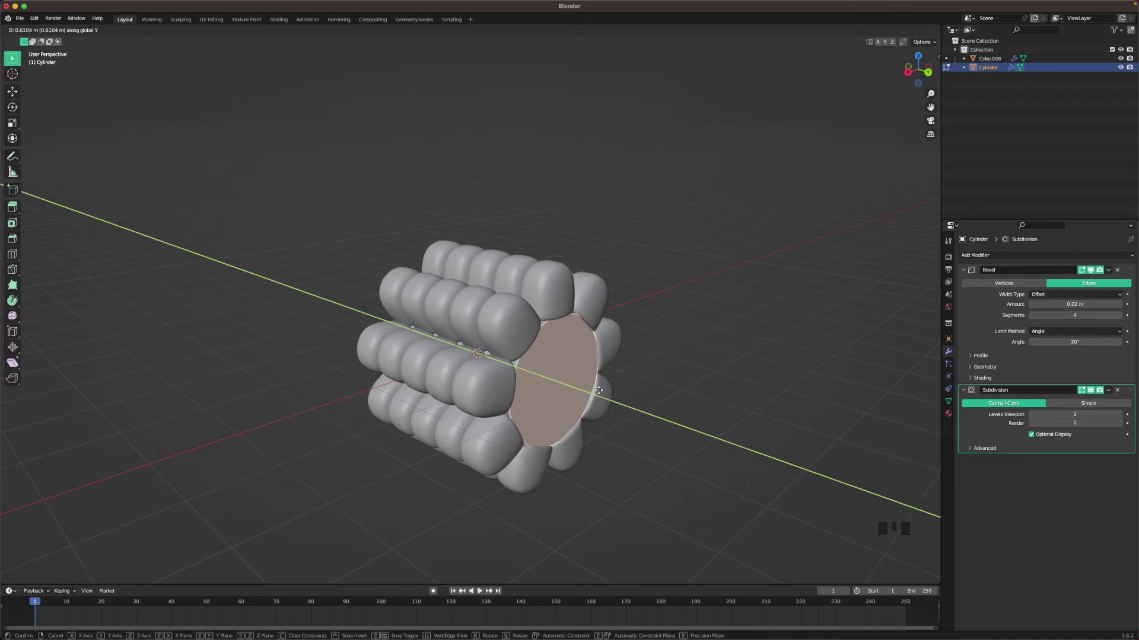
left_click(599, 390)
key("Tab")
- Move the cylinder's front end face about 0.01 m along Y
scroll(663, 371, "down", 2)
middle_click_drag(607, 332, 740, 325)
middle_click_drag(592, 274, 592, 317)
key("Tab")
scroll(461, 408, "up", 2)
left_click(462, 407)
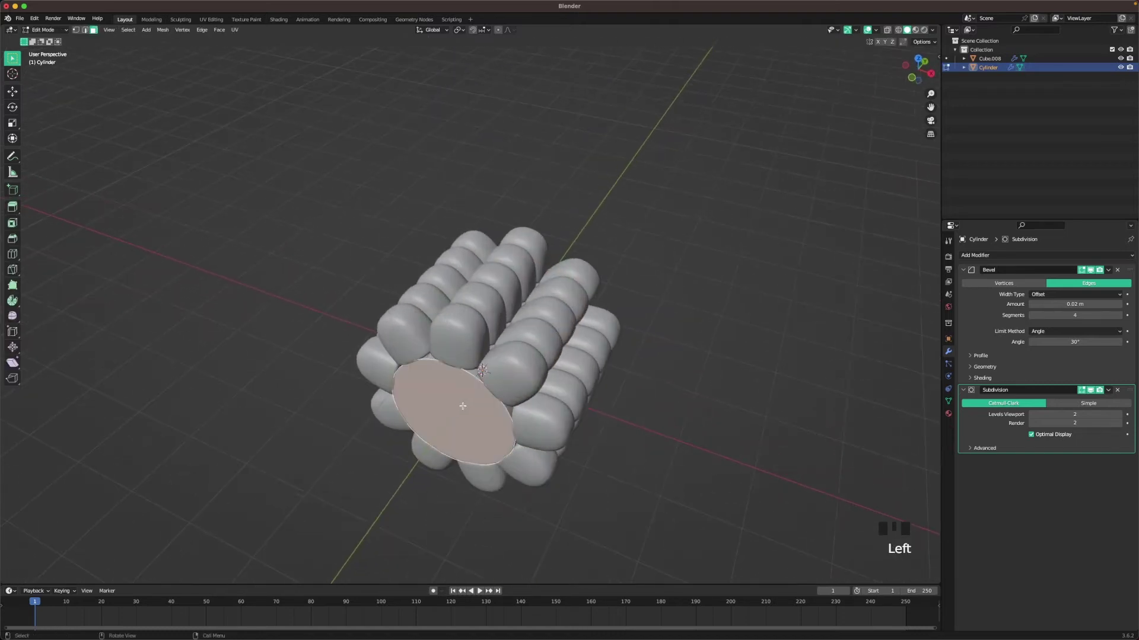
key("g")
key("y")
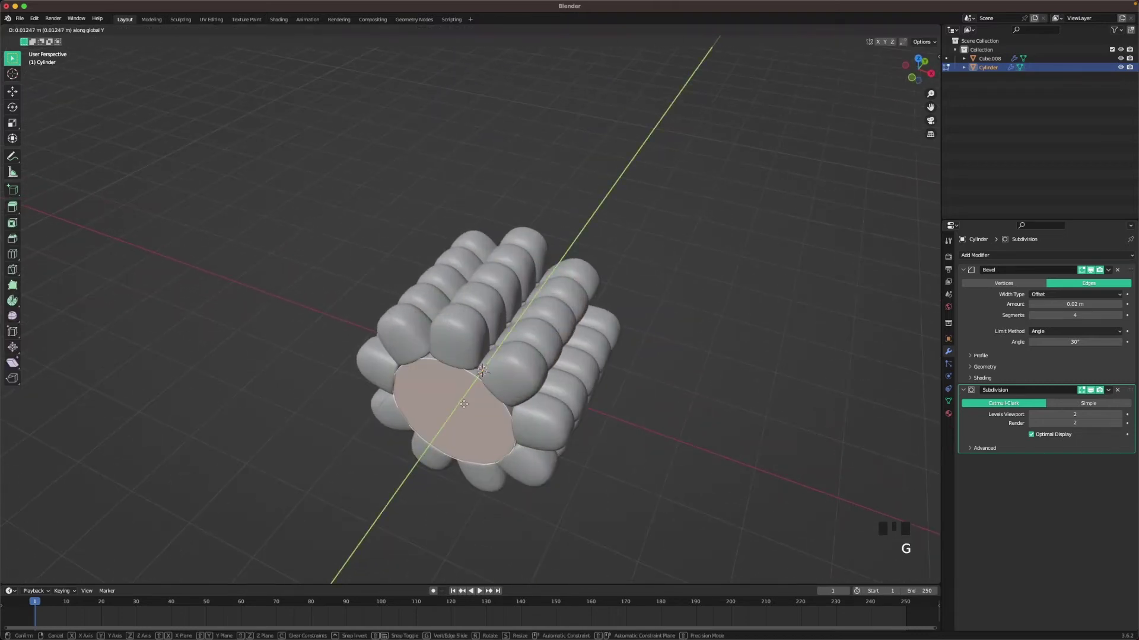
left_click(464, 404)
key("Tab")
scroll(658, 389, "down", 3)
scroll(623, 366, "up", 1)
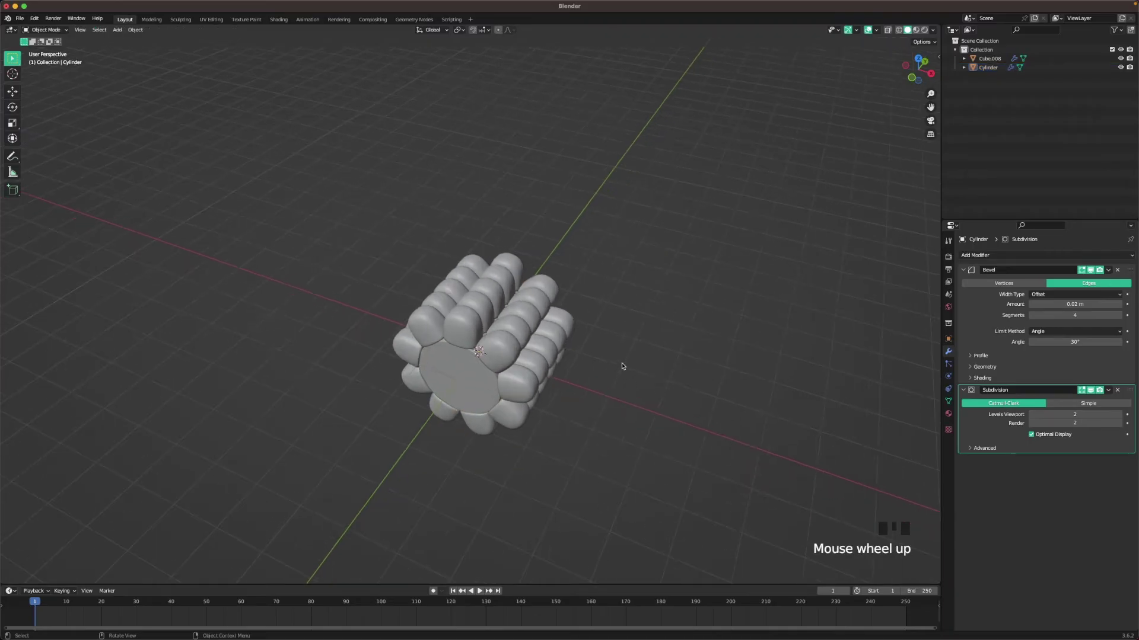
- Add a camera at the cylinder's centre, oriented to the front view
middle_click_drag(623, 366, 629, 353)
key("grave")
left_click(612, 309)
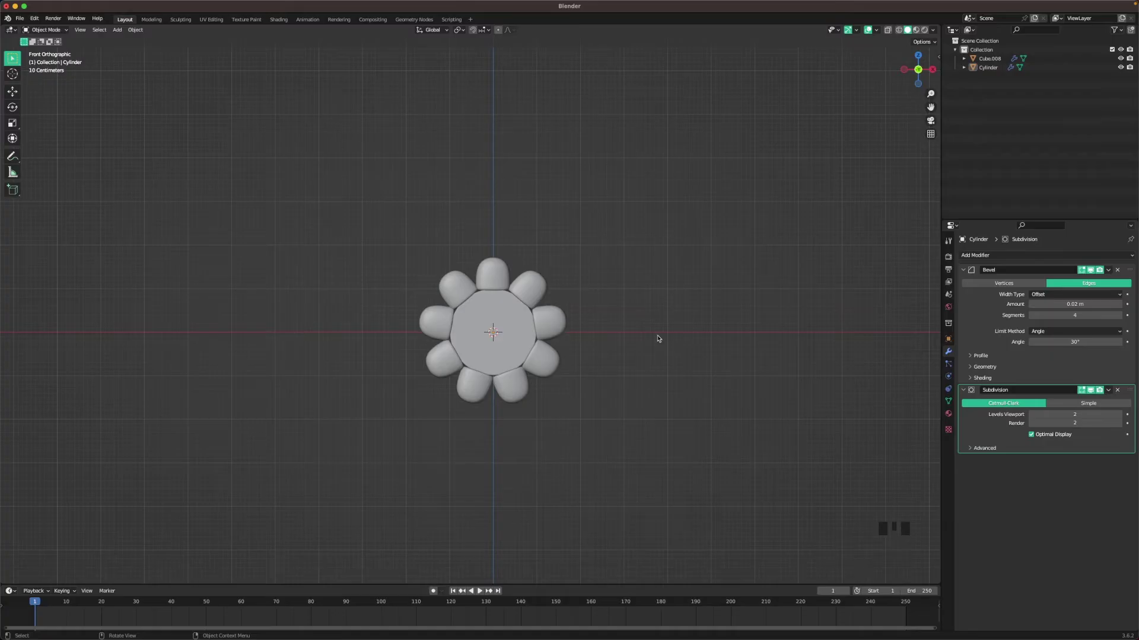
scroll(657, 338, "up", 1)
key("shift+a")
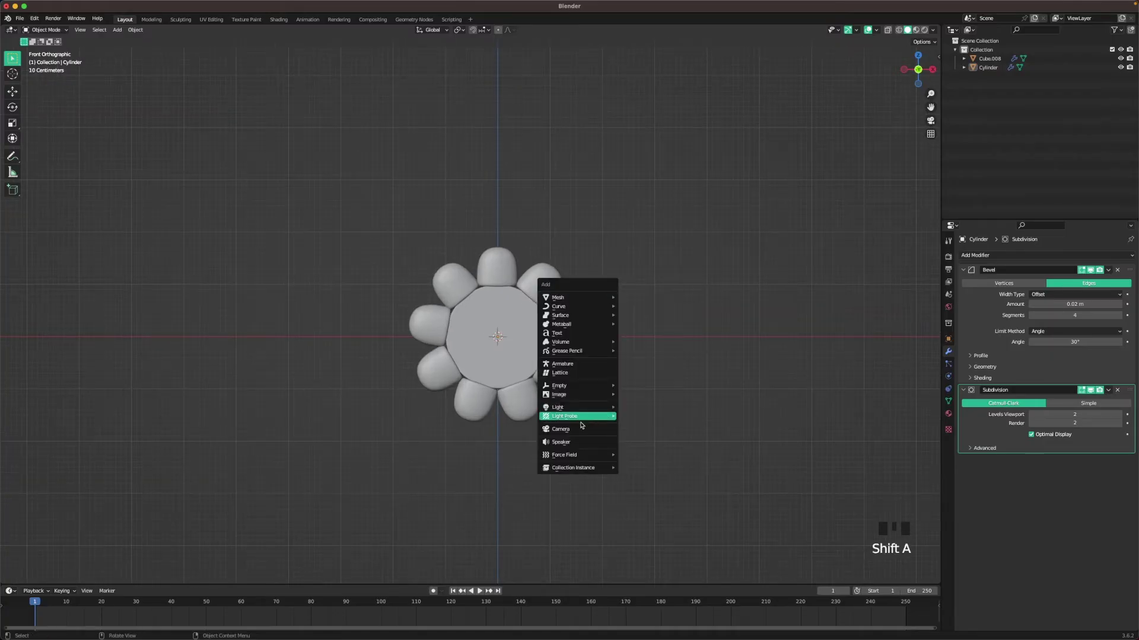
left_click(580, 429)
- Move the camera about -6.5 m along Y in front of the cylinder and look through it
middle_click_drag(579, 429, 548, 349)
scroll(548, 350, "down", 1)
key("g")
key("y")
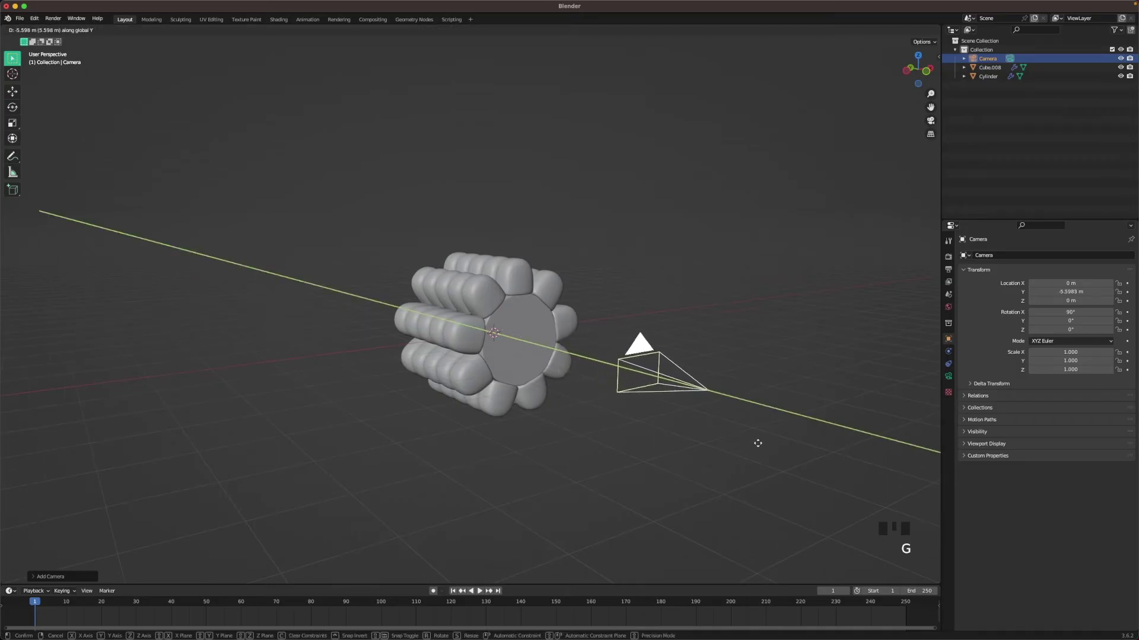
left_click(806, 455)
key("grave")
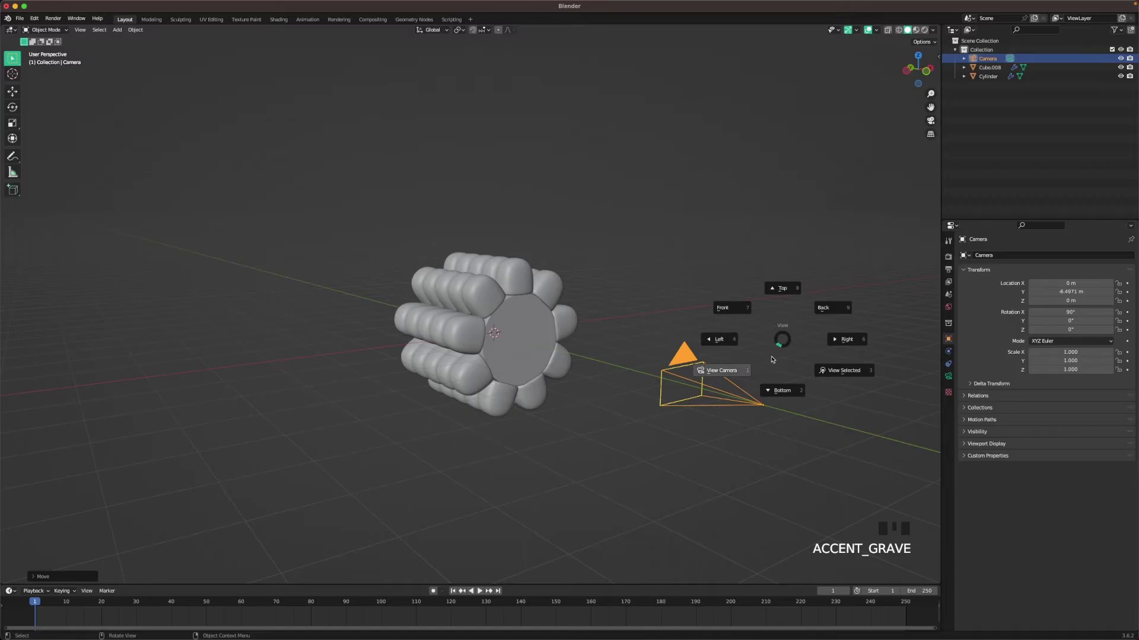
left_click(701, 365)
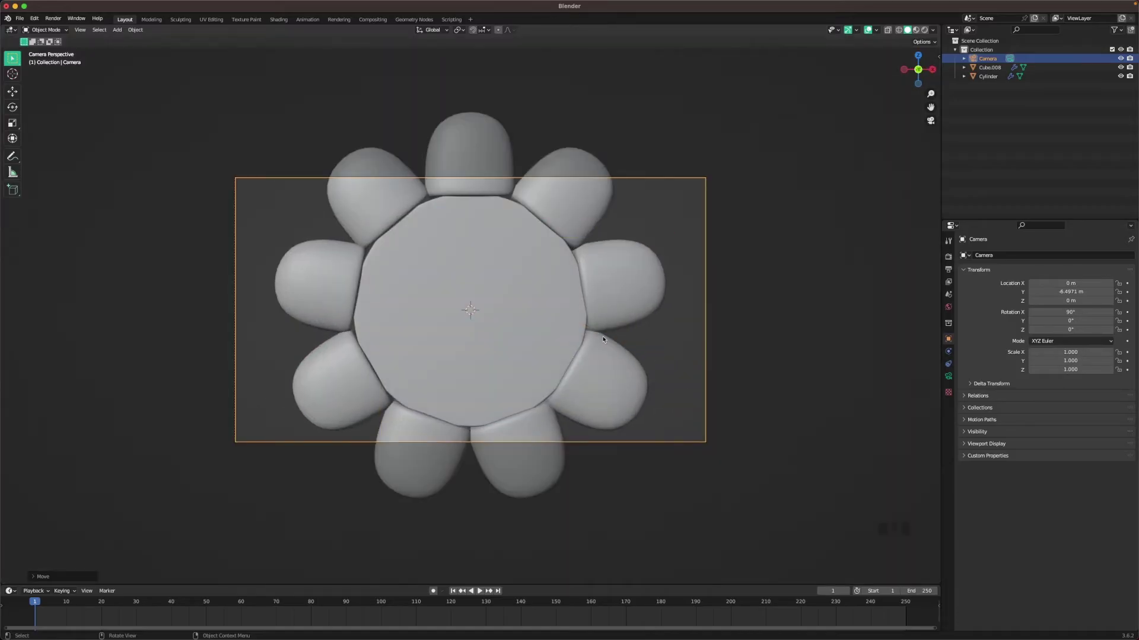
- Move the camera back along its local Z axis to about -10.86 m in Y so the whole ring fits the frame
scroll(653, 371, "down", 2)
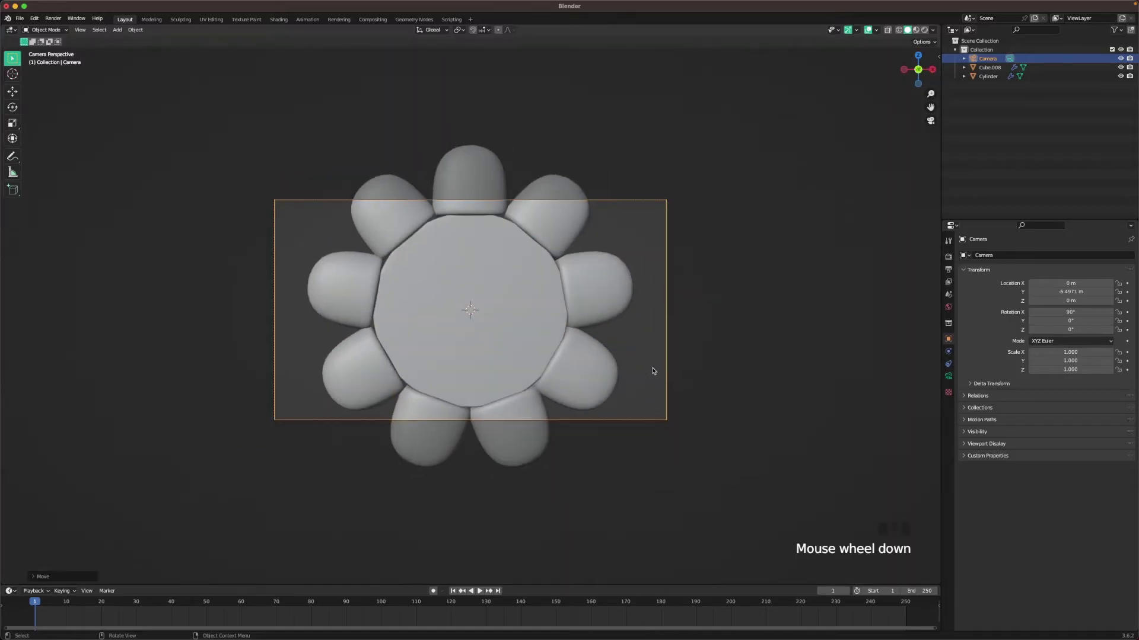
key("g")
key("z")
key("z")
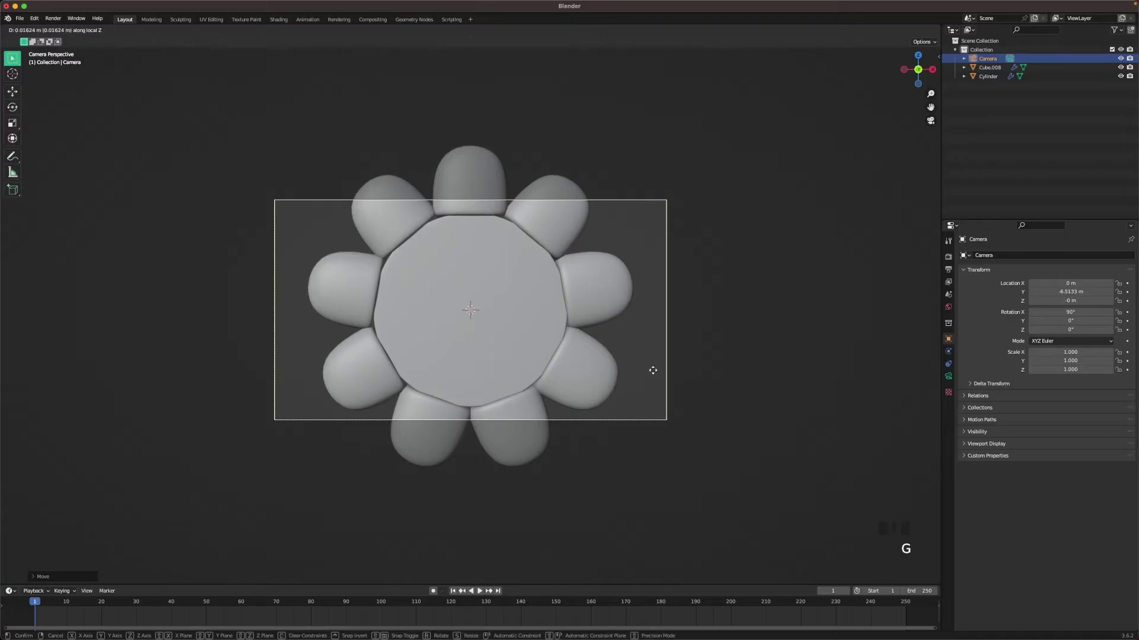
left_click(743, 458)
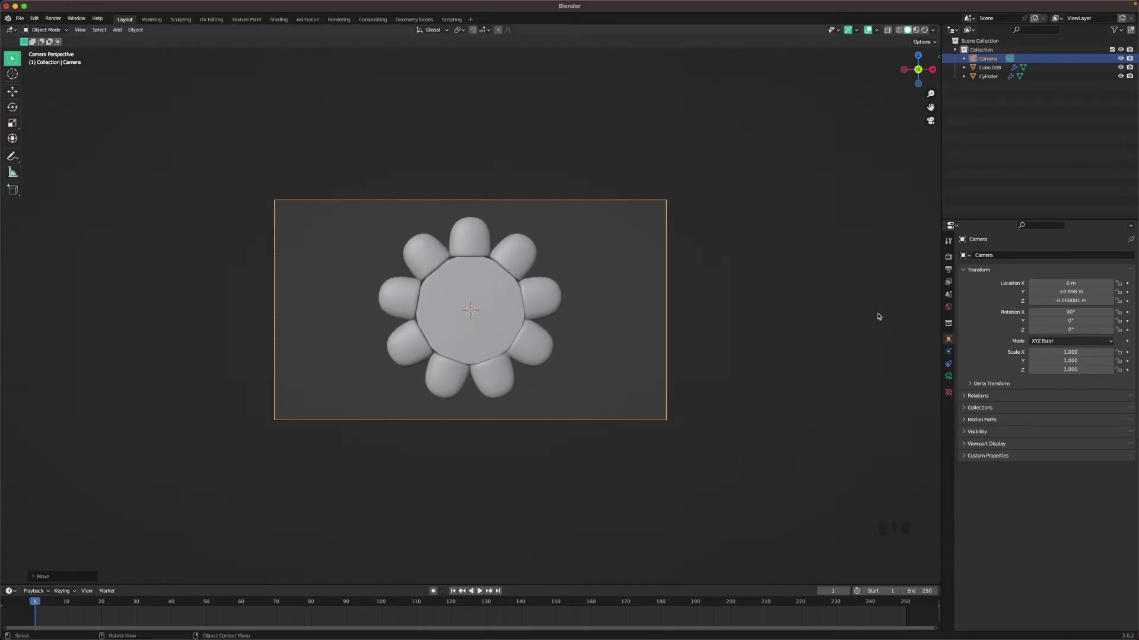
- Set the render output's vertical resolution to 1920 px for a square frame
left_click(948, 270)
left_click(1047, 277)
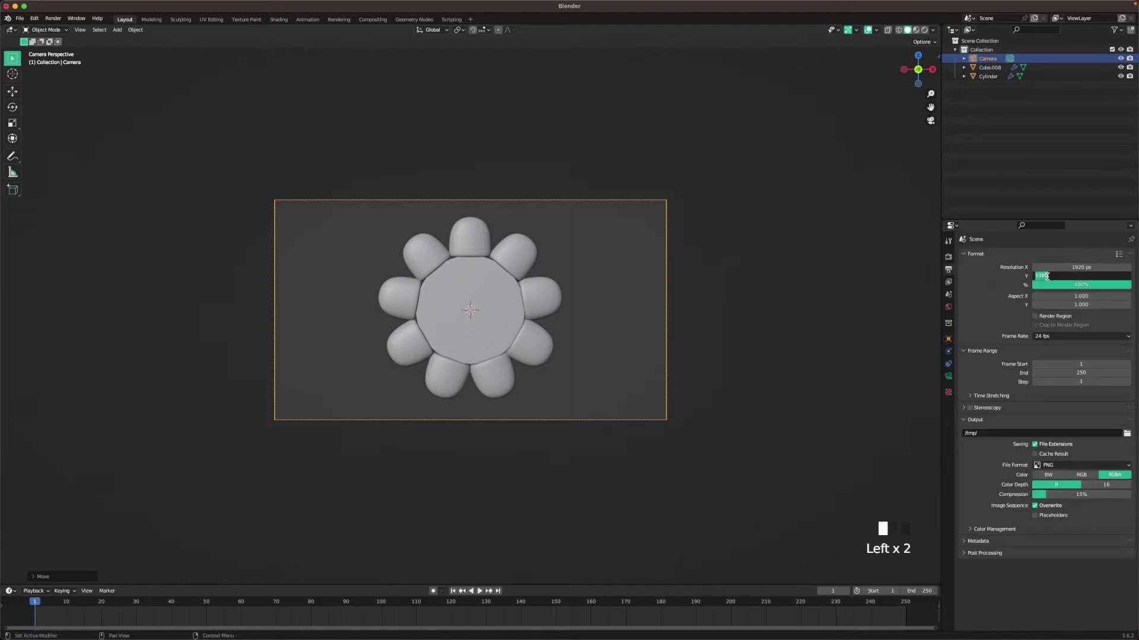
type("1920")
key("Return")
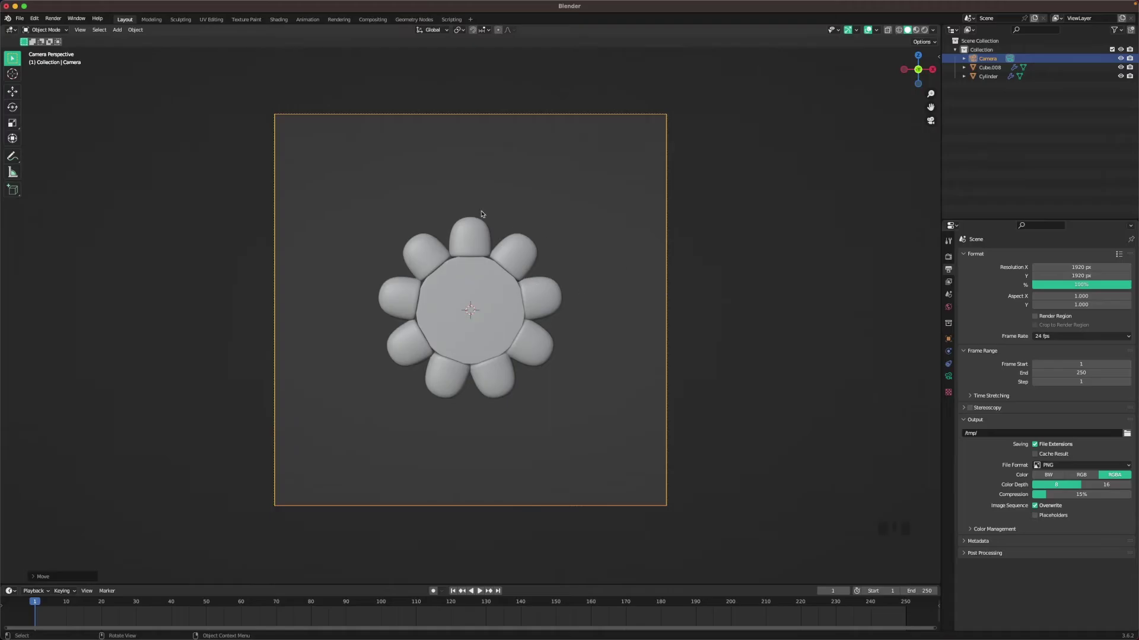
- Select the cylinder and the cube rings and rotate them 90° about the X axis to stand the model upright
left_click_drag(376, 195, 575, 379)
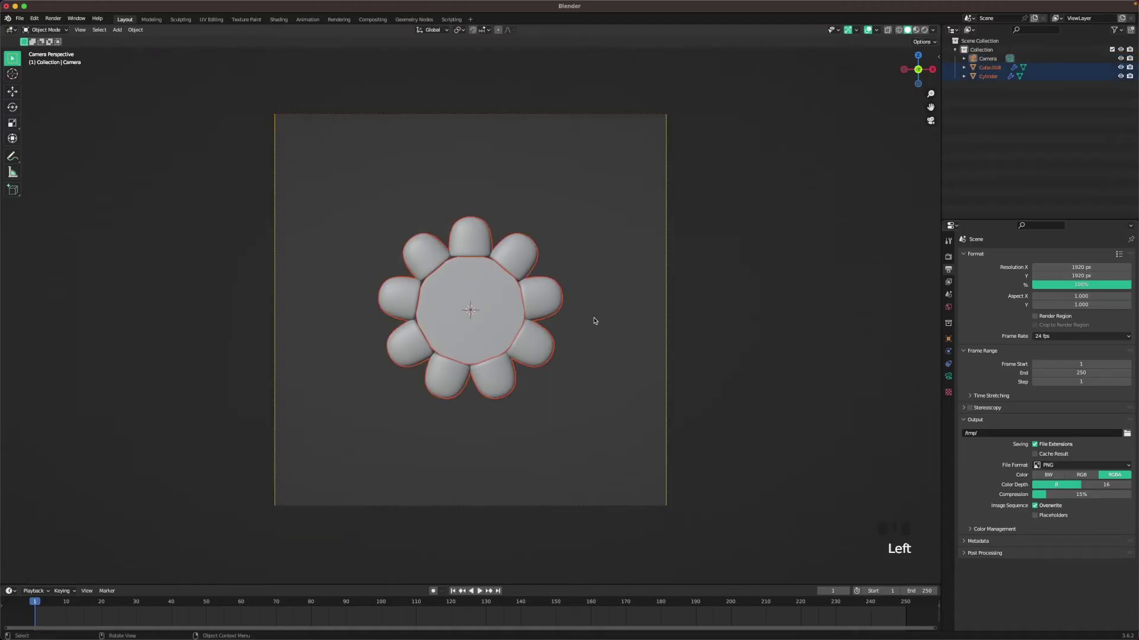
left_click(386, 204)
left_click_drag(386, 201, 500, 279)
type("rx90")
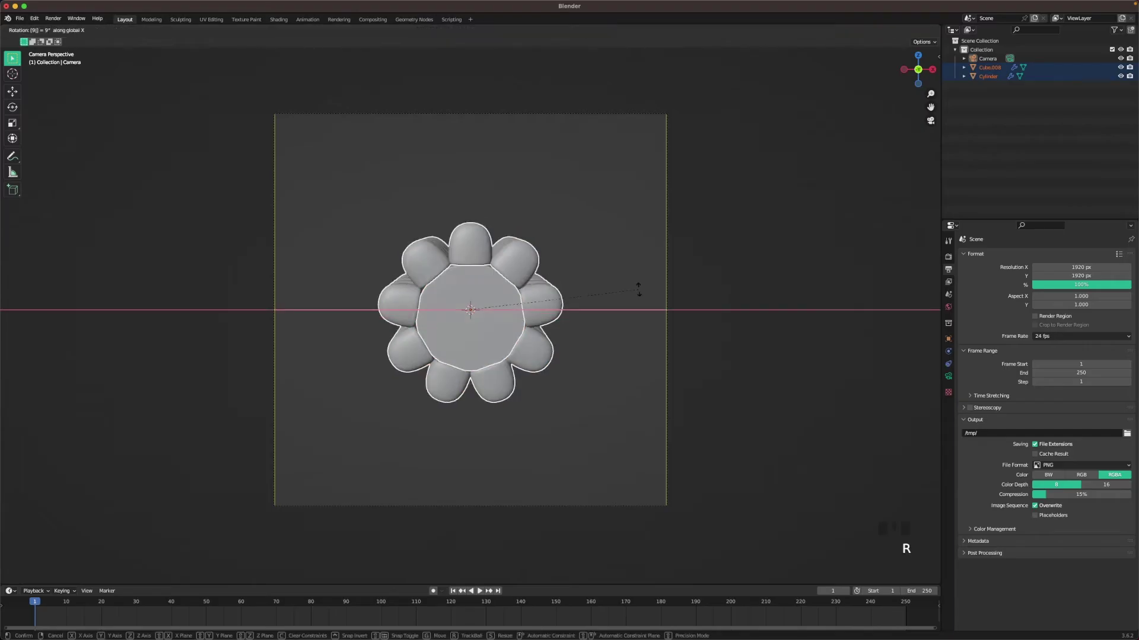
key("Return")
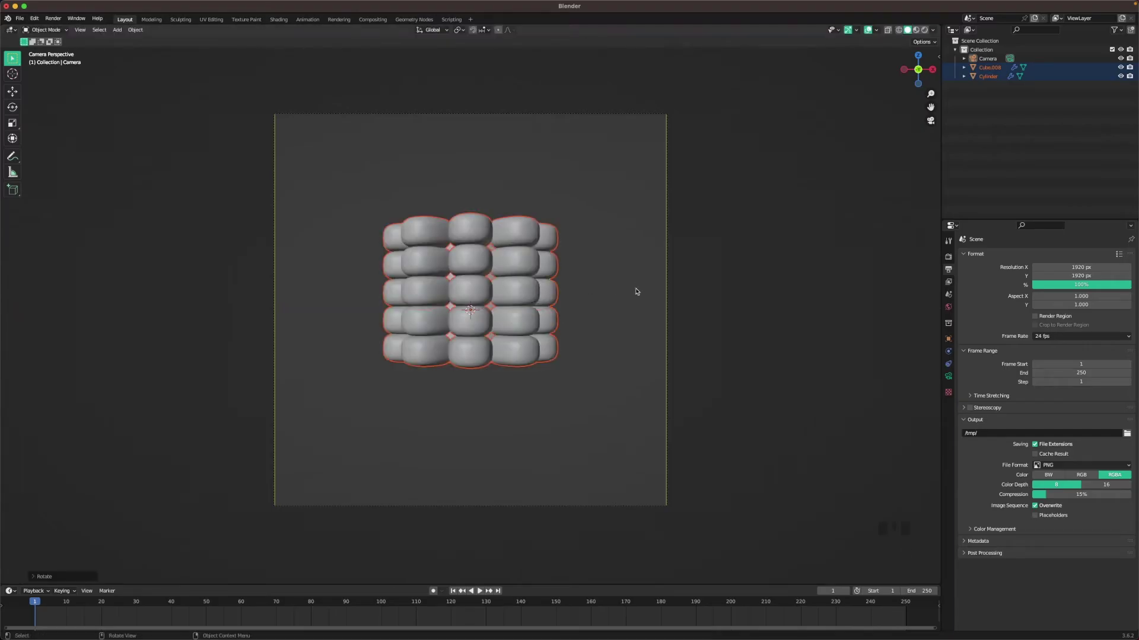
- Move the upright model down along Z until it is vertically centred in the camera frame
key("g")
key("z")
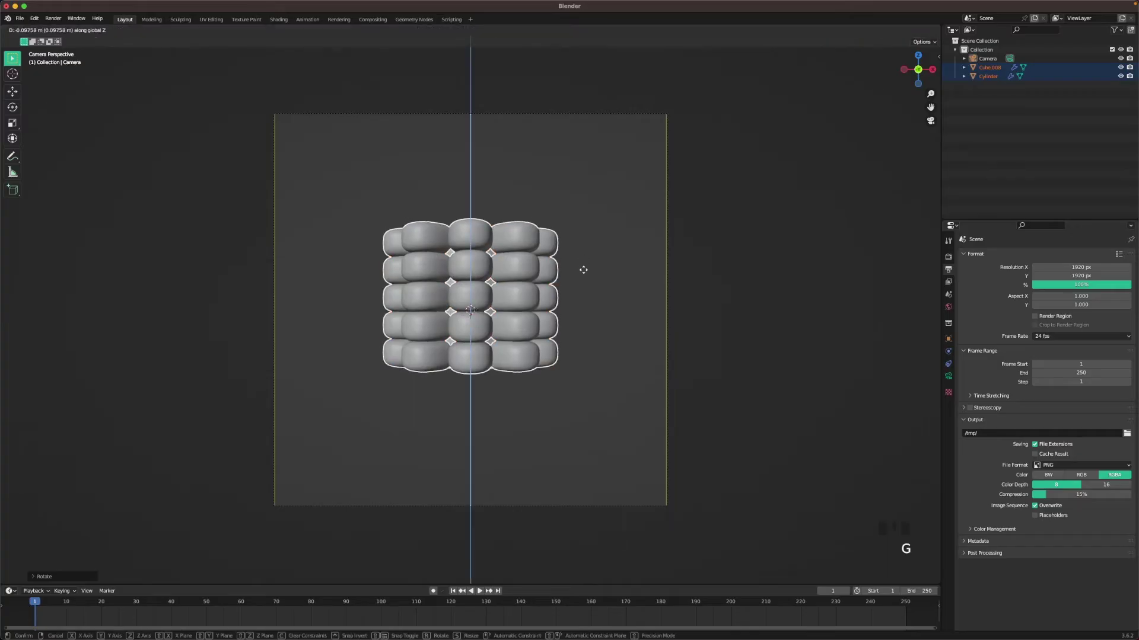
left_click(583, 278)
right_click(515, 279)
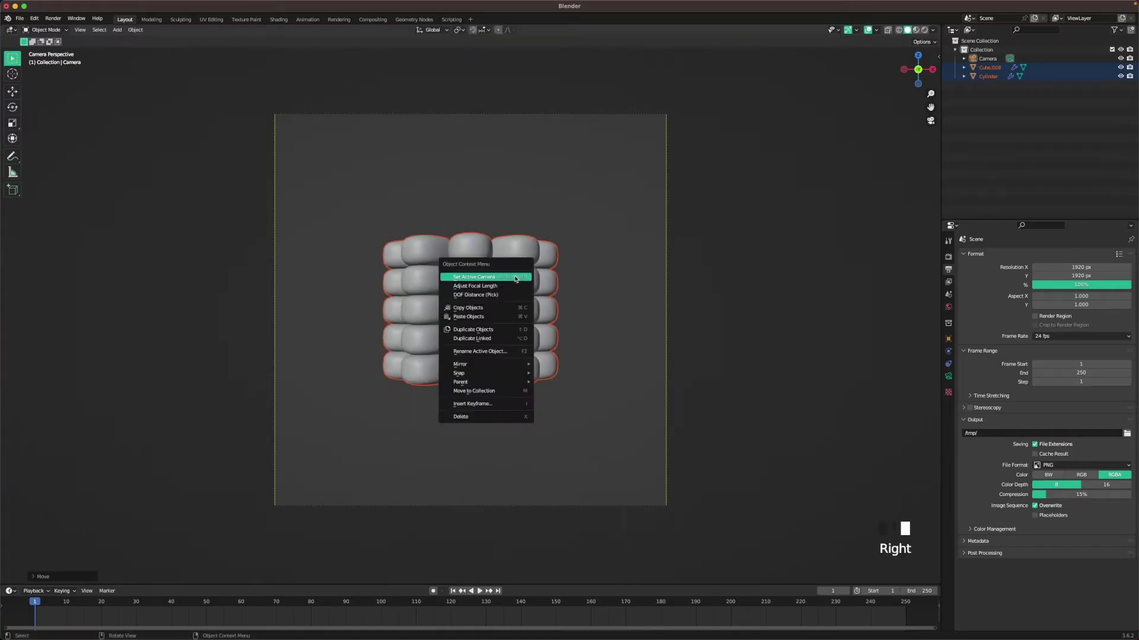
left_click(562, 290)
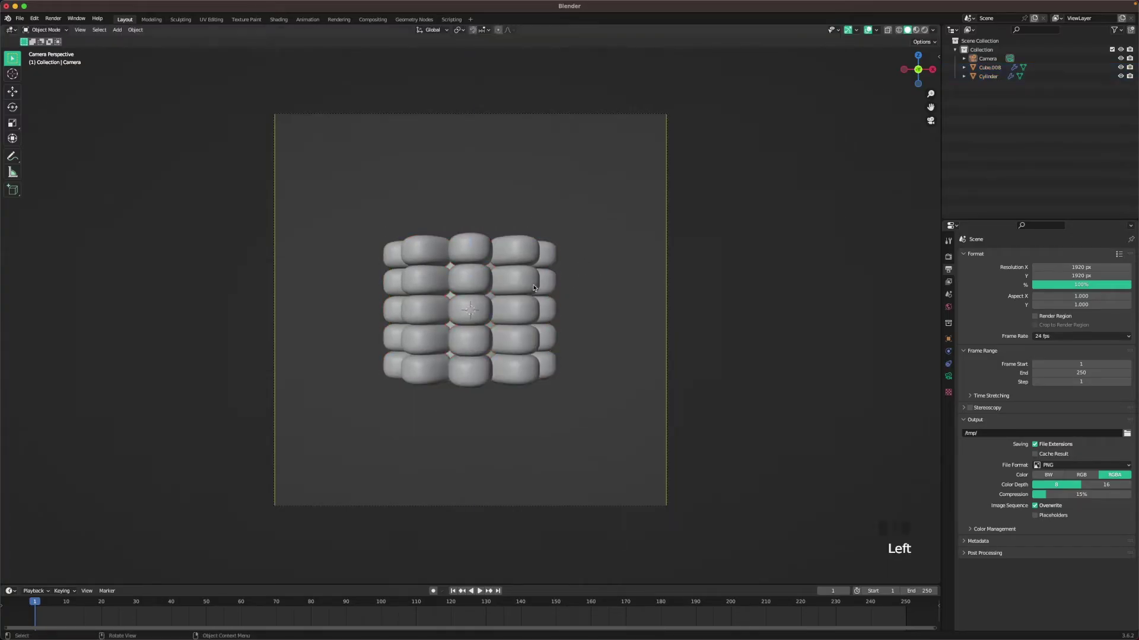
- Select the cylinder and cube rings again and tilt them clockwise in the camera view
left_click(533, 290)
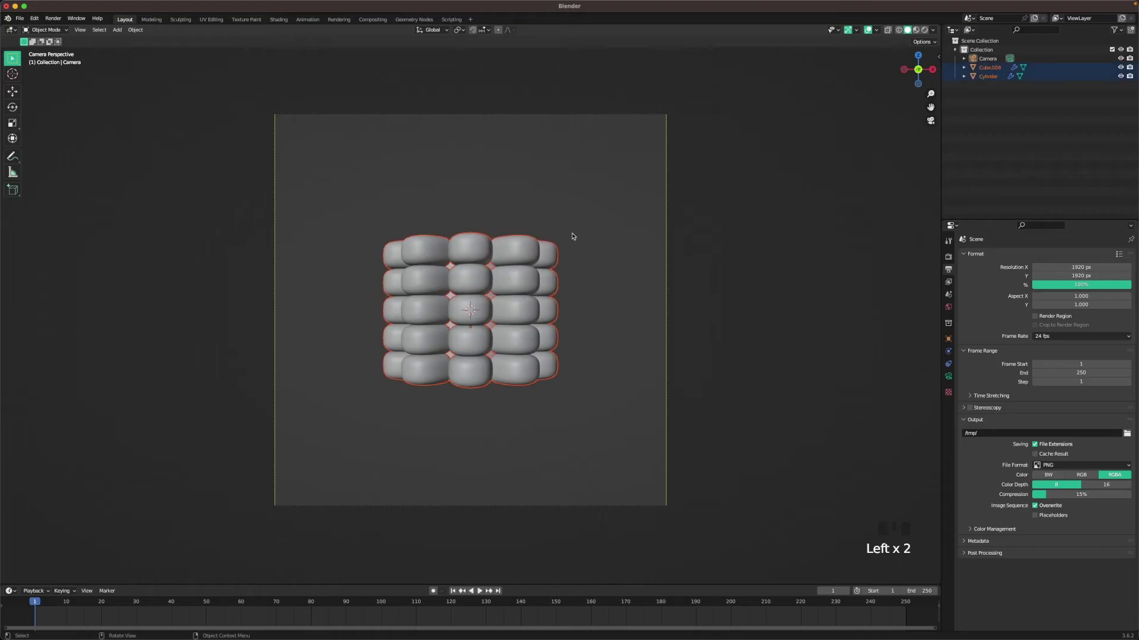
key("r")
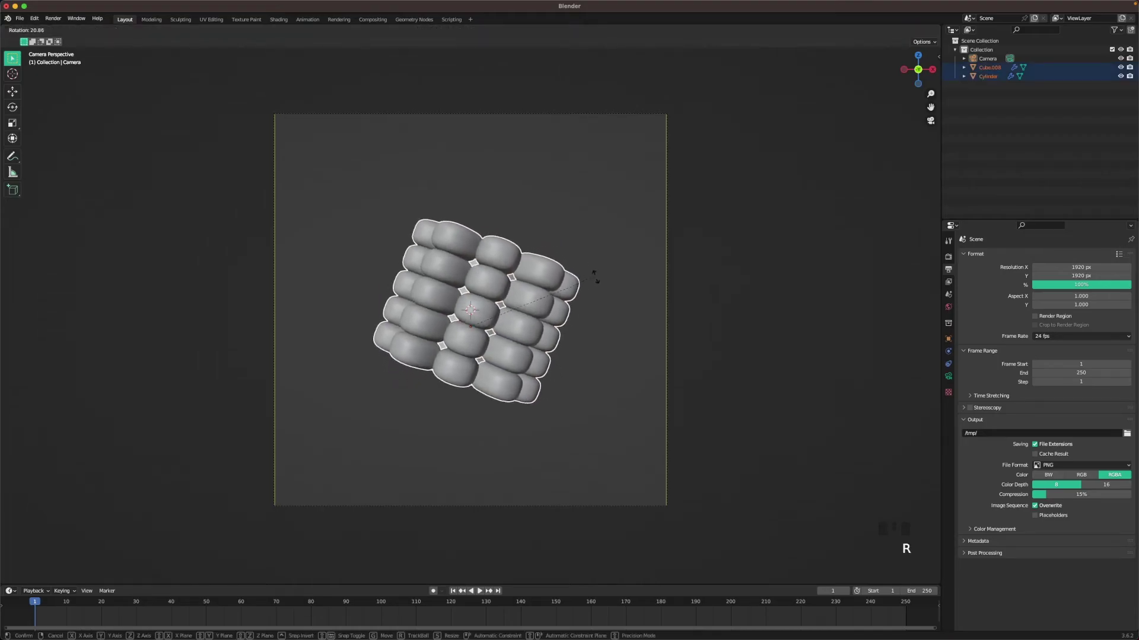
left_click(597, 290)
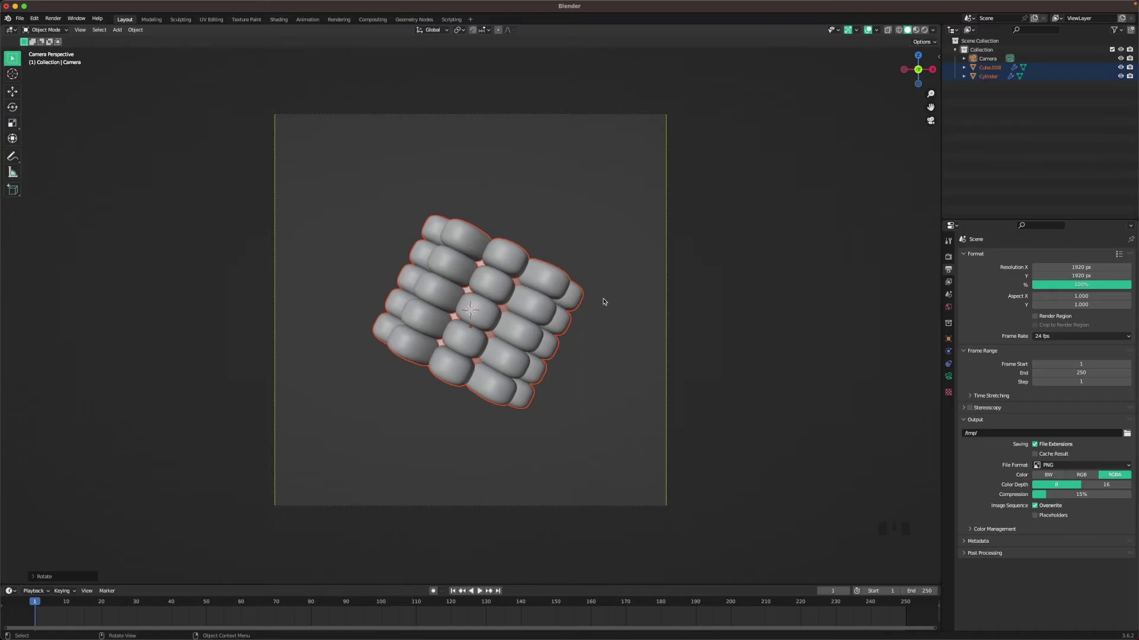
- Rotate the tilted model about the global Z axis to reveal its underside, and nudge it slightly left in the camera view
key("r")
key("z")
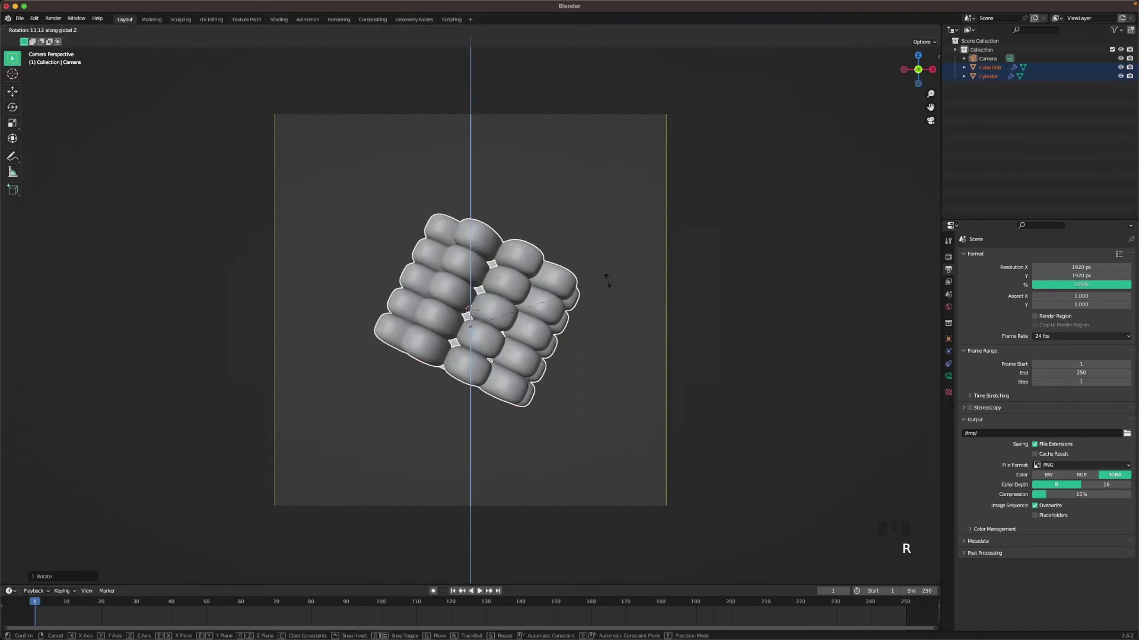
left_click(559, 251)
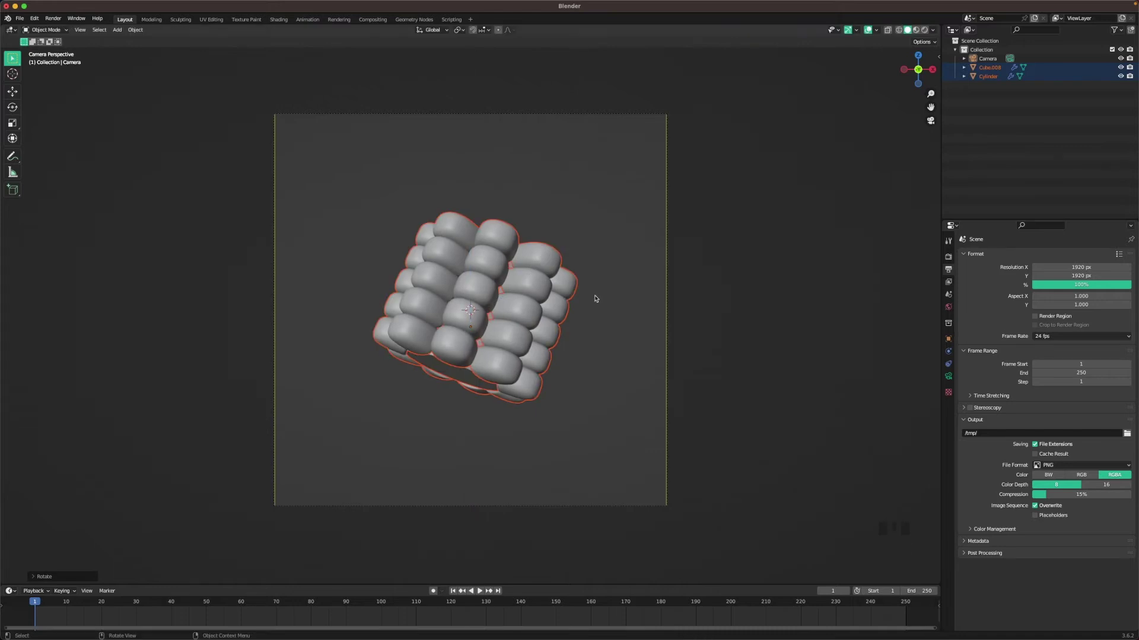
key("g")
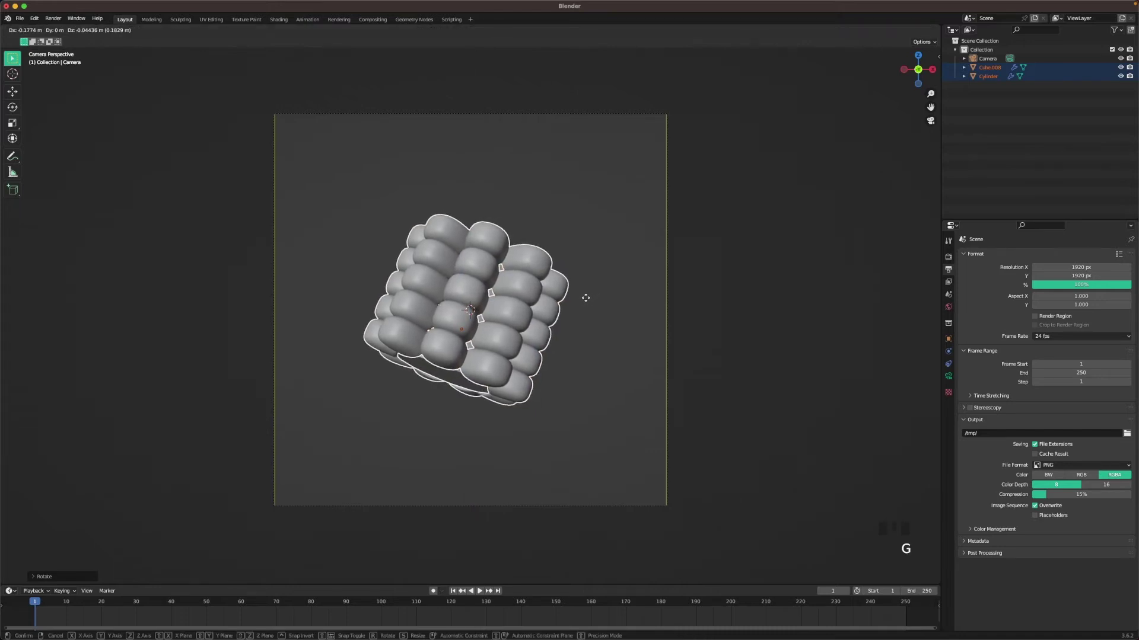
left_click(586, 298)
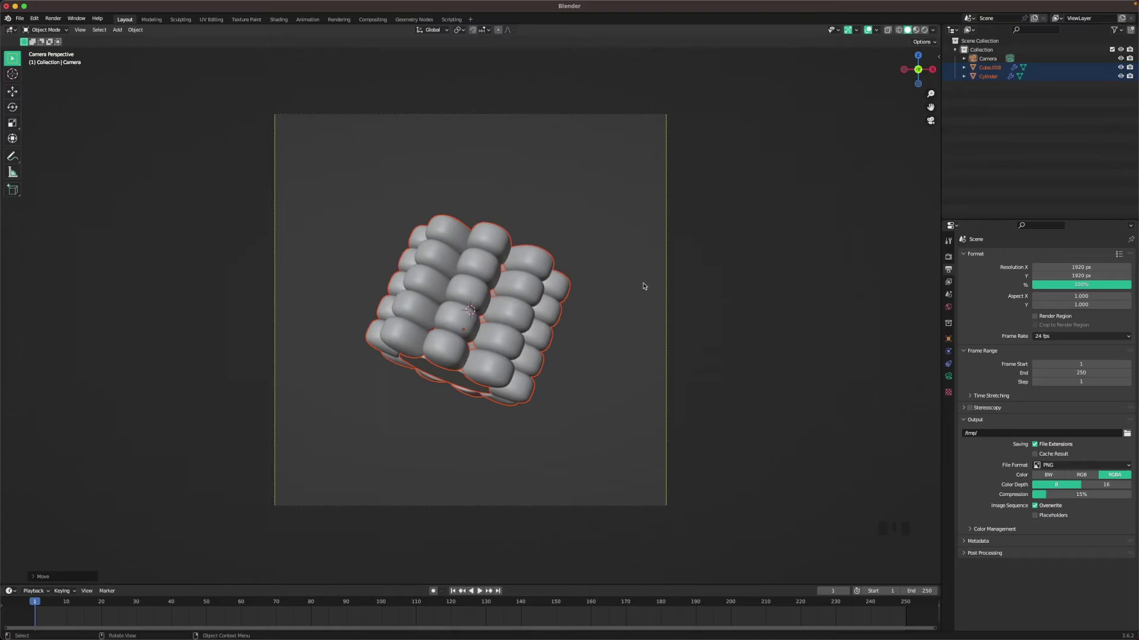
- Select the camera and move it slightly closer to the model along its local Z axis
left_click(666, 303)
key("g")
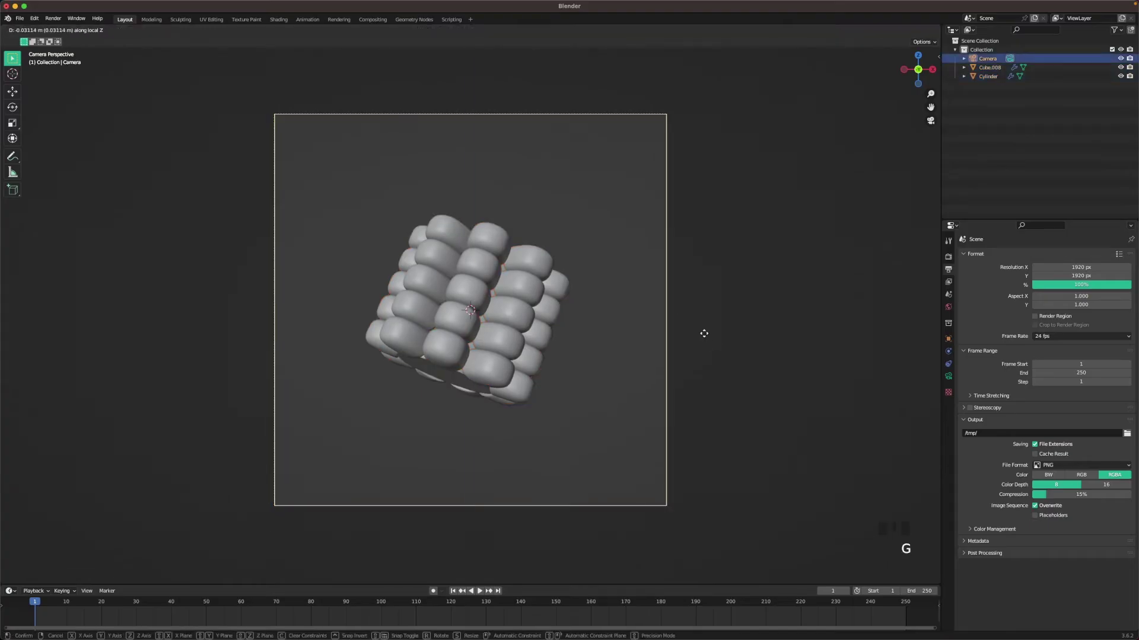
left_click(667, 309)
left_click(624, 237)
scroll(619, 238, "down", 3)
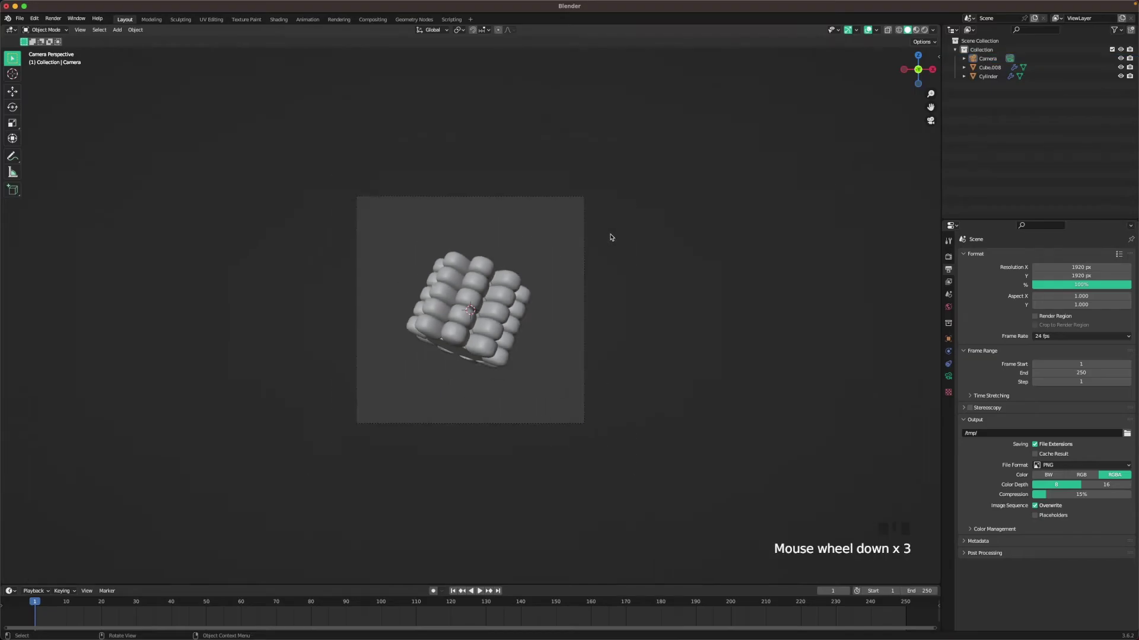
scroll(453, 336, "up", 2)
- Parent the cube rings to the cylinder with the Object (Keep Transform) option
left_click(448, 365)
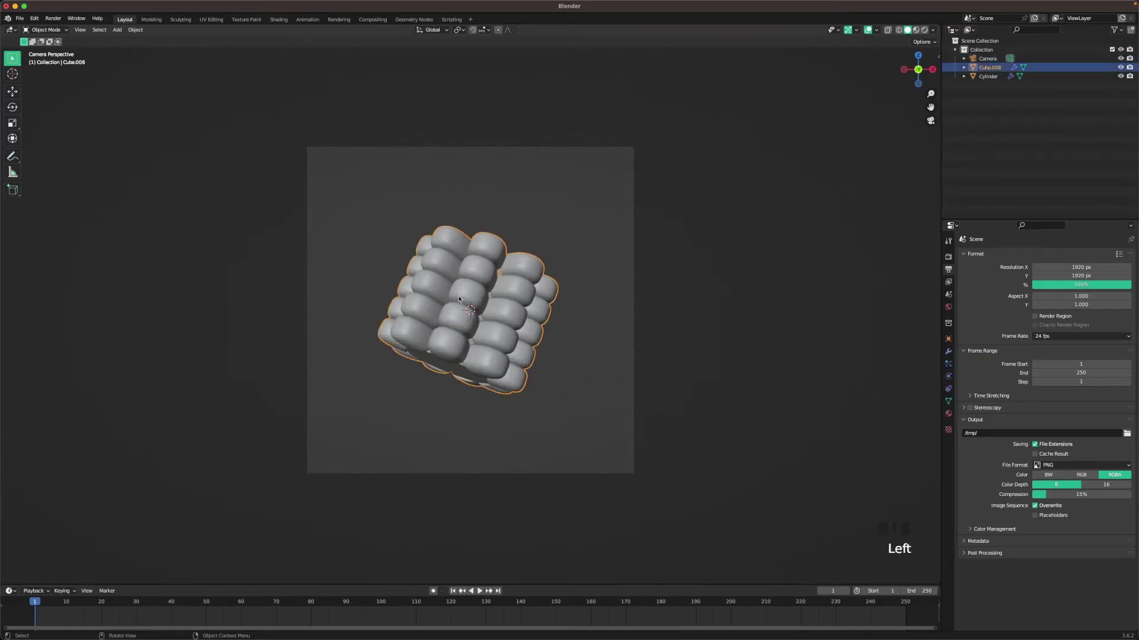
left_click(448, 365, "shift")
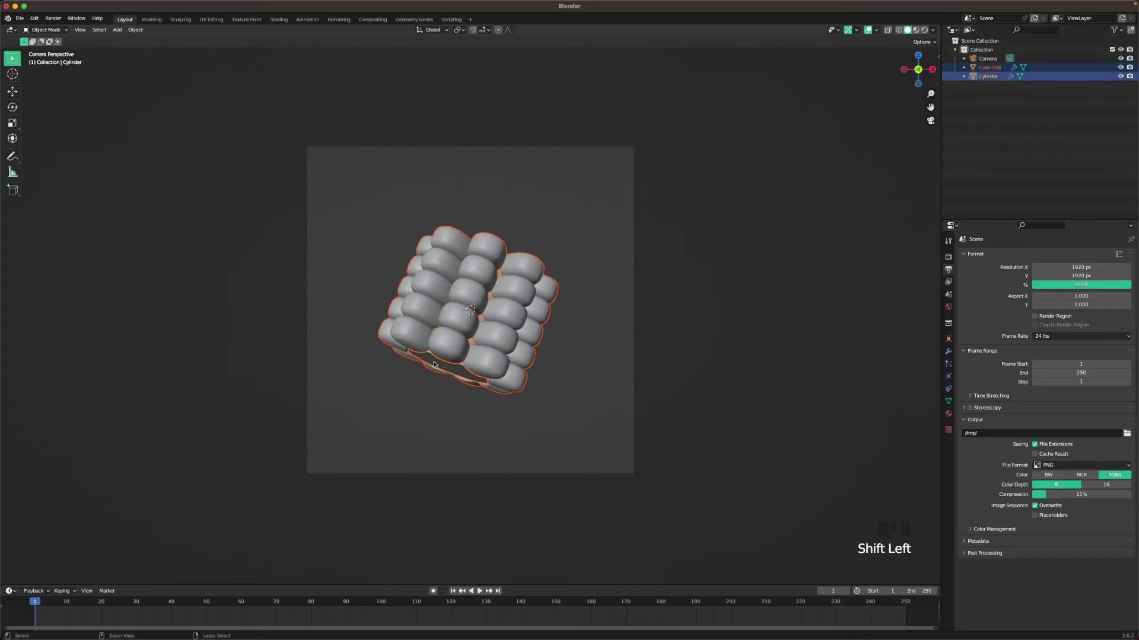
key("ctrl+p")
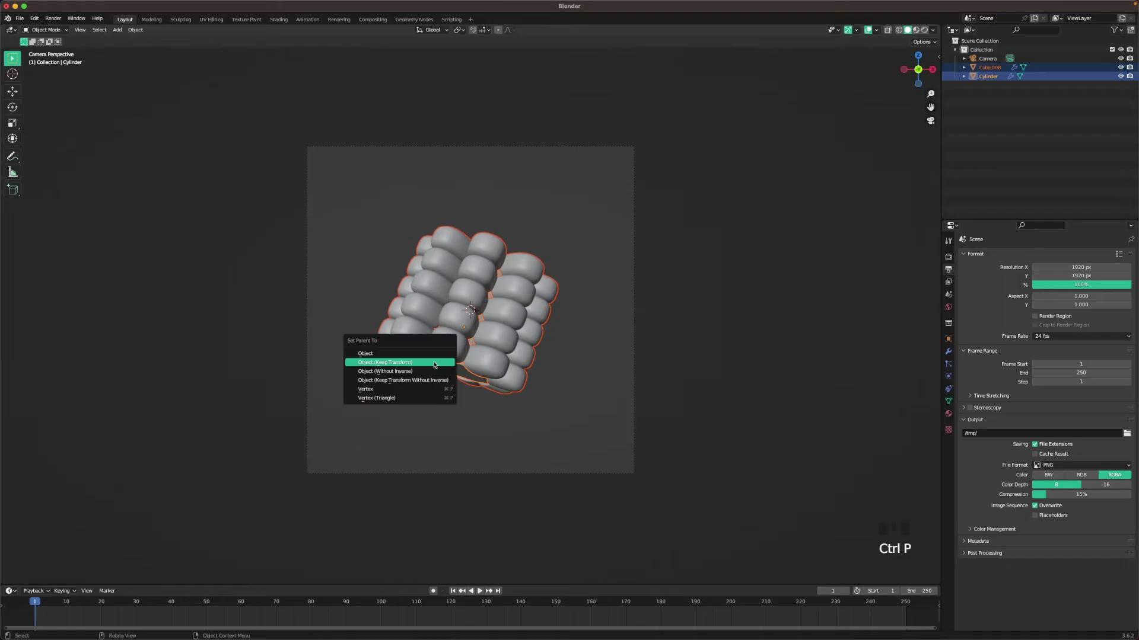
left_click(397, 362)
- Try moving the cylinder alone to check whether the cube rings follow it
left_click(557, 313)
left_click(445, 369)
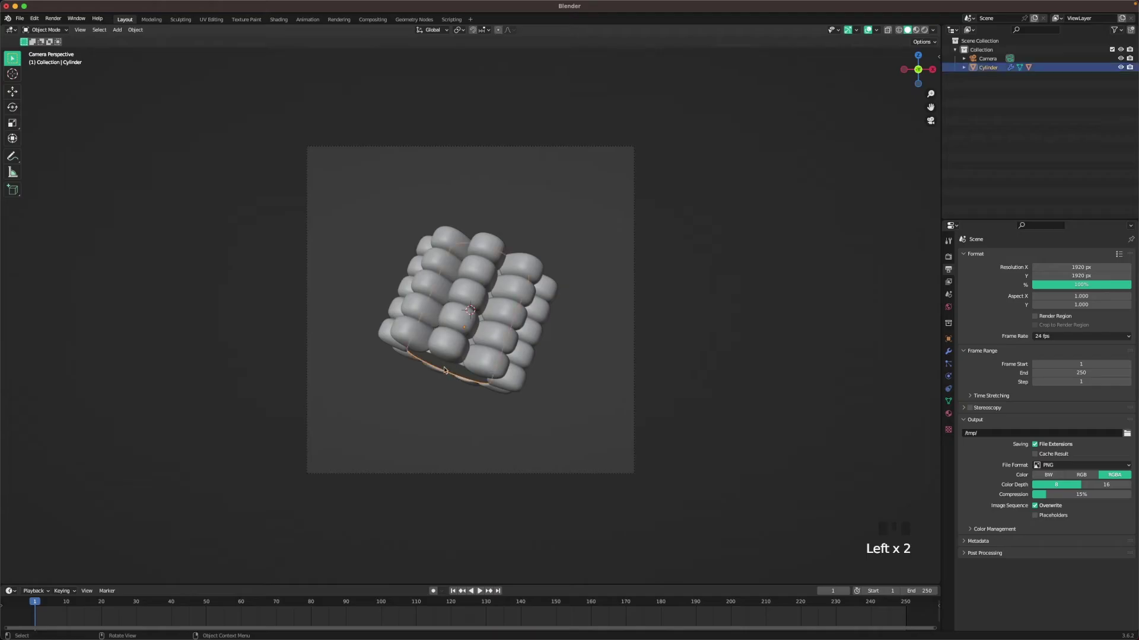
key("g")
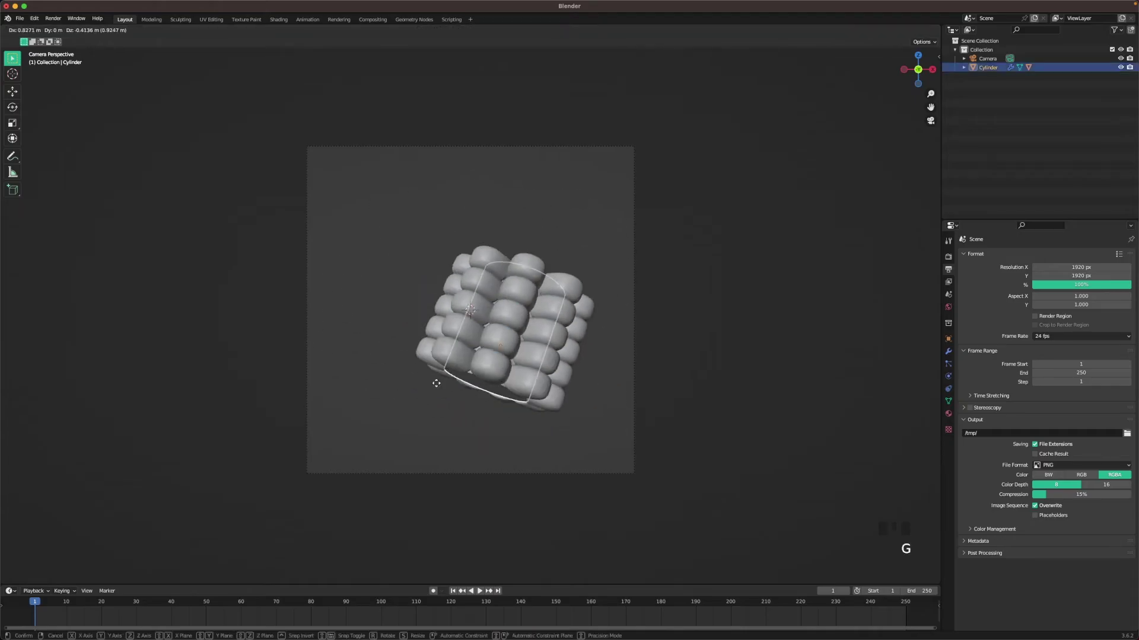
left_click(583, 375)
- Add a Plain Axes empty at the world origin and move it along X clear of the model's right side
middle_click_drag(592, 333, 569, 310)
scroll(601, 344, "down", 2)
key("shift+a")
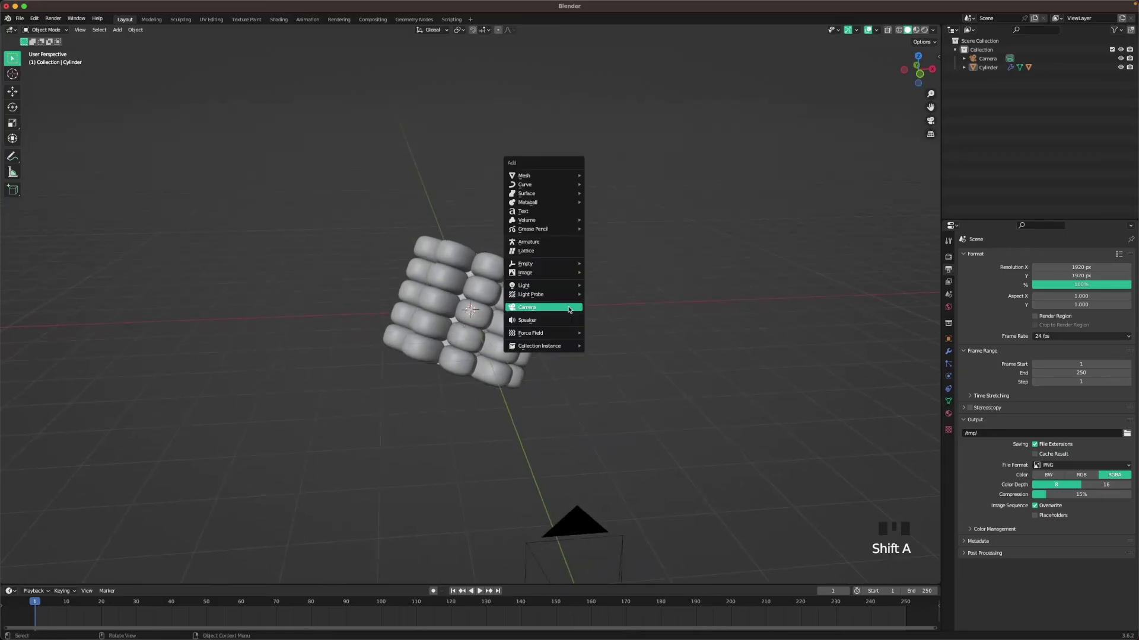
mouse_move(565, 266)
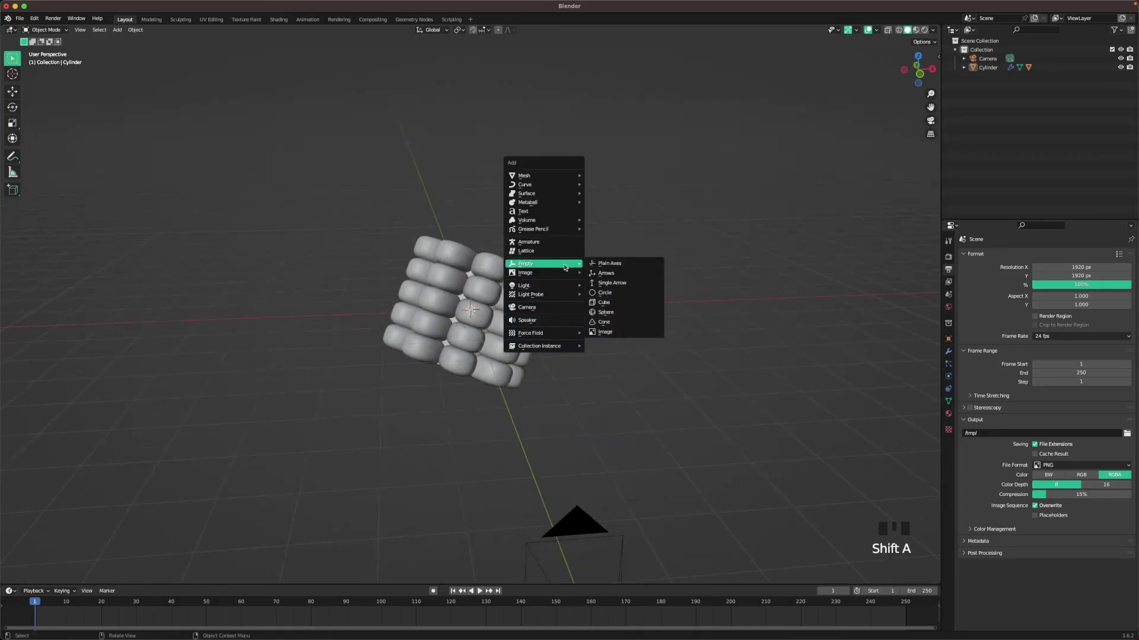
left_click(602, 265)
key("g")
key("x")
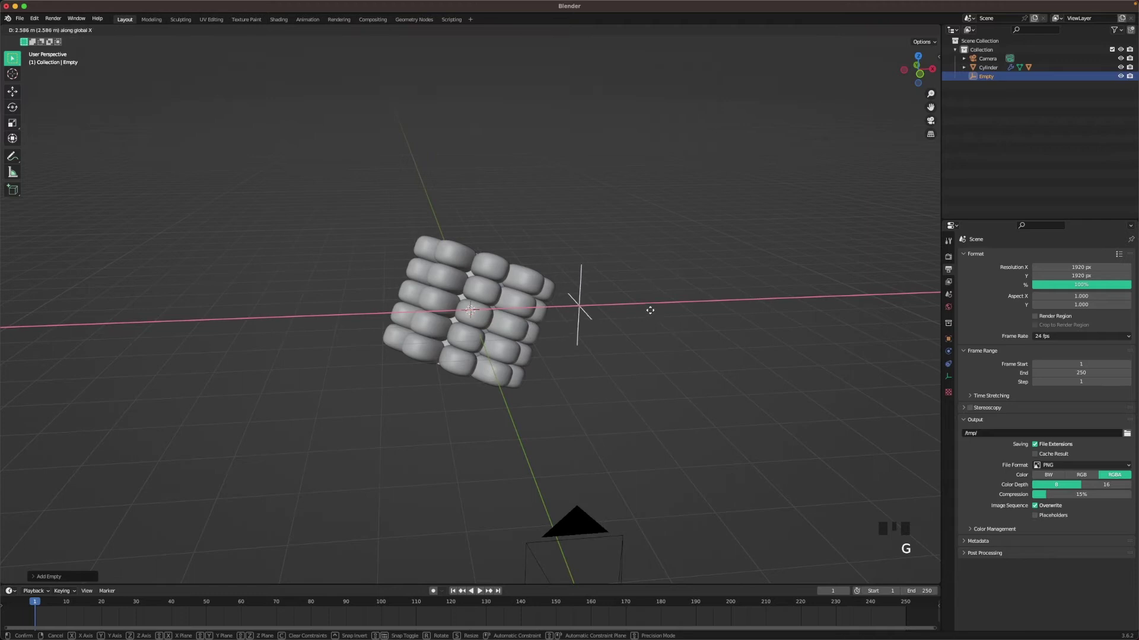
left_click(774, 302)
- Add a Copy Rotation constraint to the cylinder with the empty as its target
mouse_move(668, 323)
middle_mouse_down()
mouse_move(687, 324)
mouse_move(632, 360)
mouse_move(623, 336)
mouse_move(671, 344)
middle_mouse_up()
left_click(479, 378)
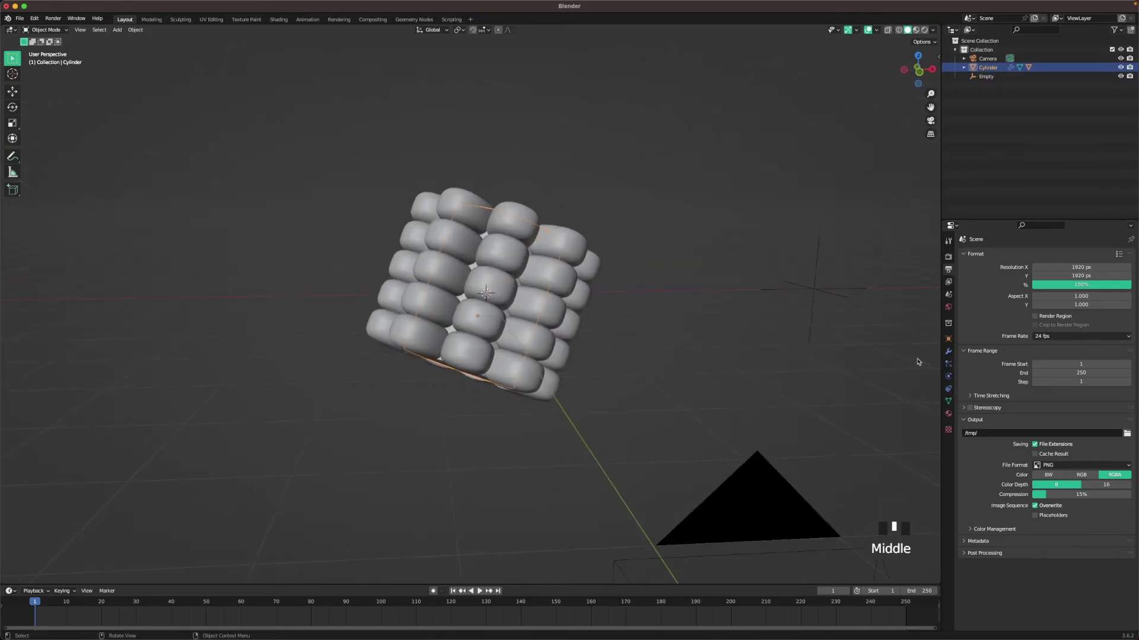
left_click(949, 392)
left_click(996, 256)
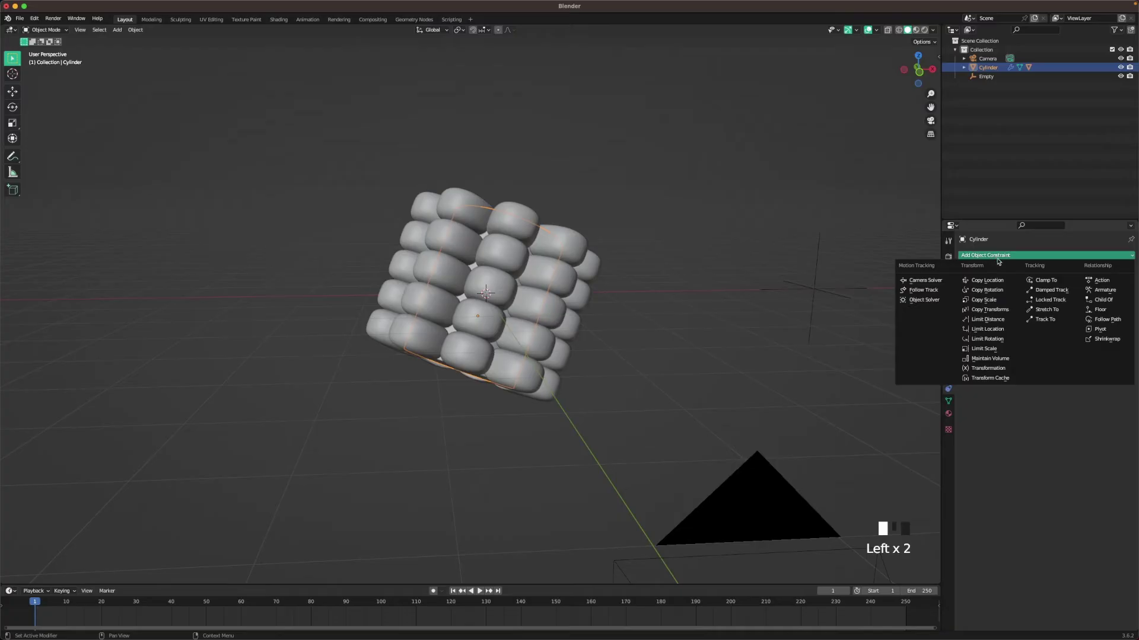
left_click(991, 290)
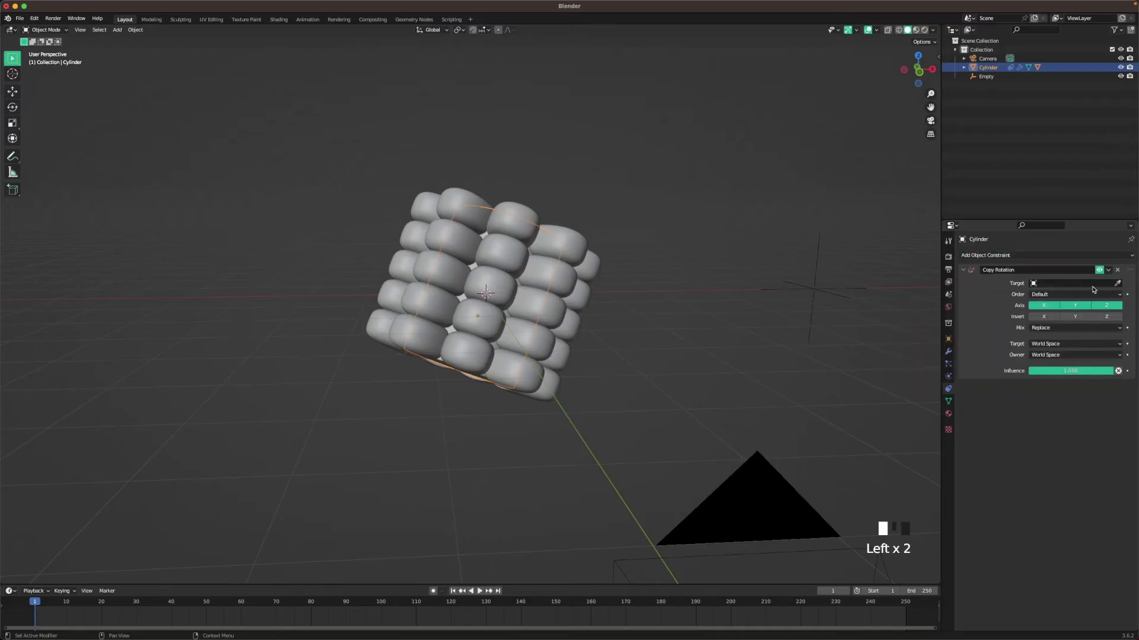
left_click(1117, 283)
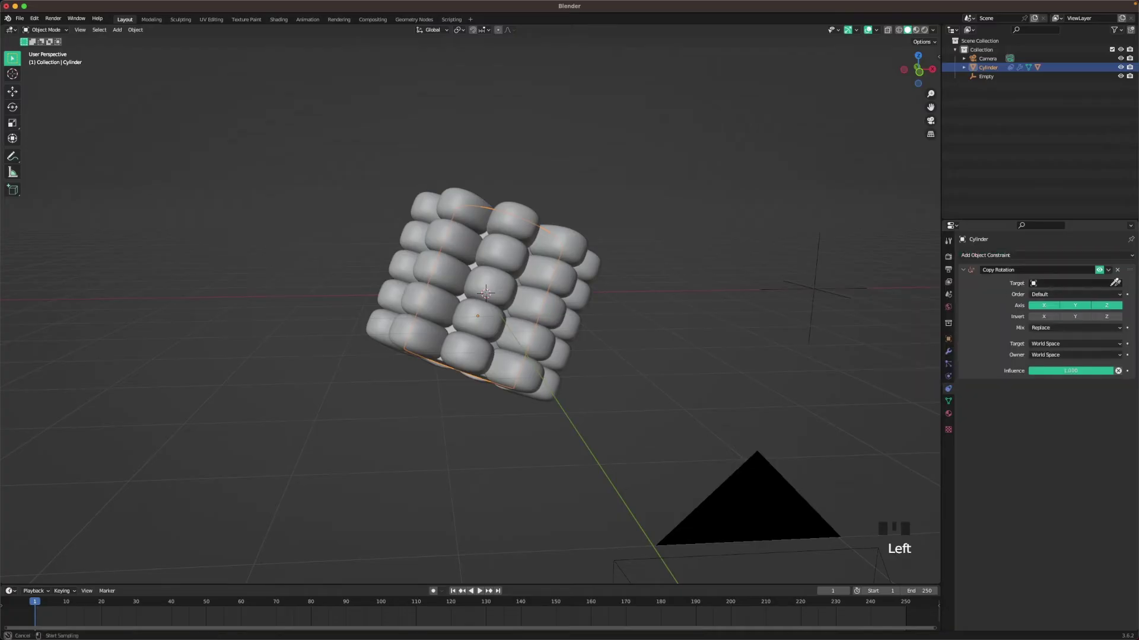
left_click(831, 287)
- Restrict the Copy Rotation constraint to the Z axis and set its owner space to Local Space
left_click(1044, 306)
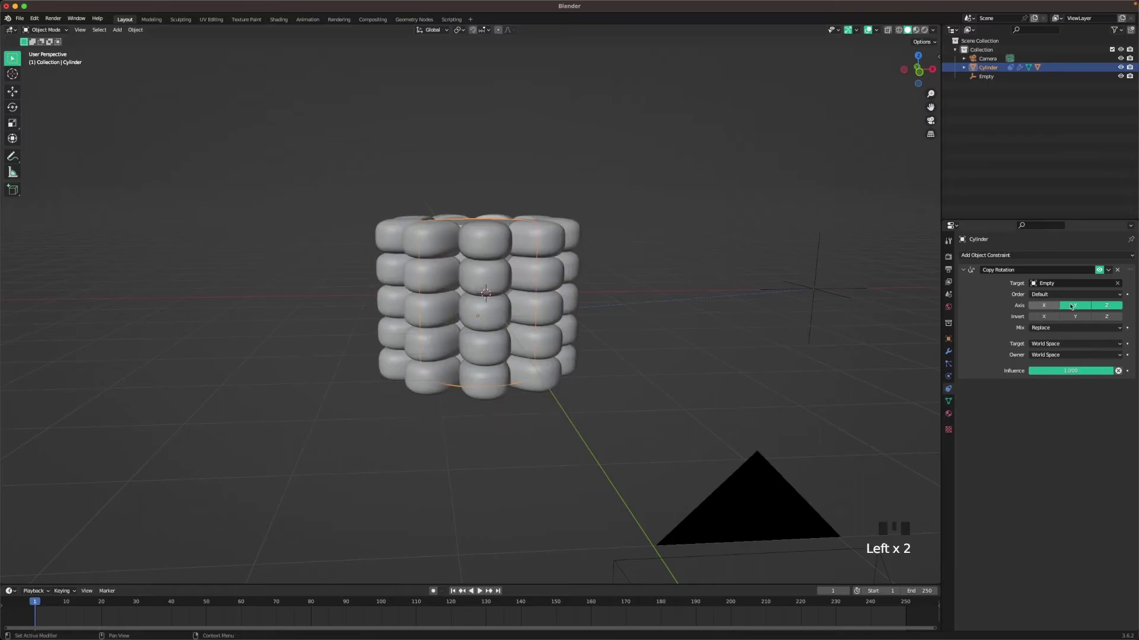
left_click(1075, 306)
scroll(821, 307, "down", 2)
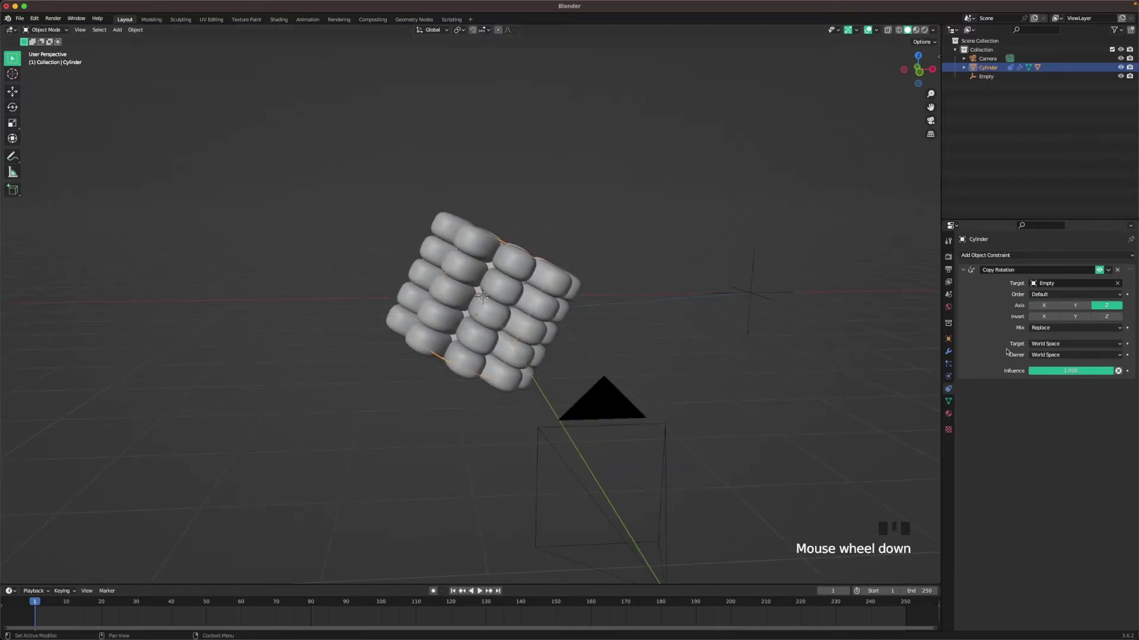
left_click(1045, 357)
left_click(1049, 384)
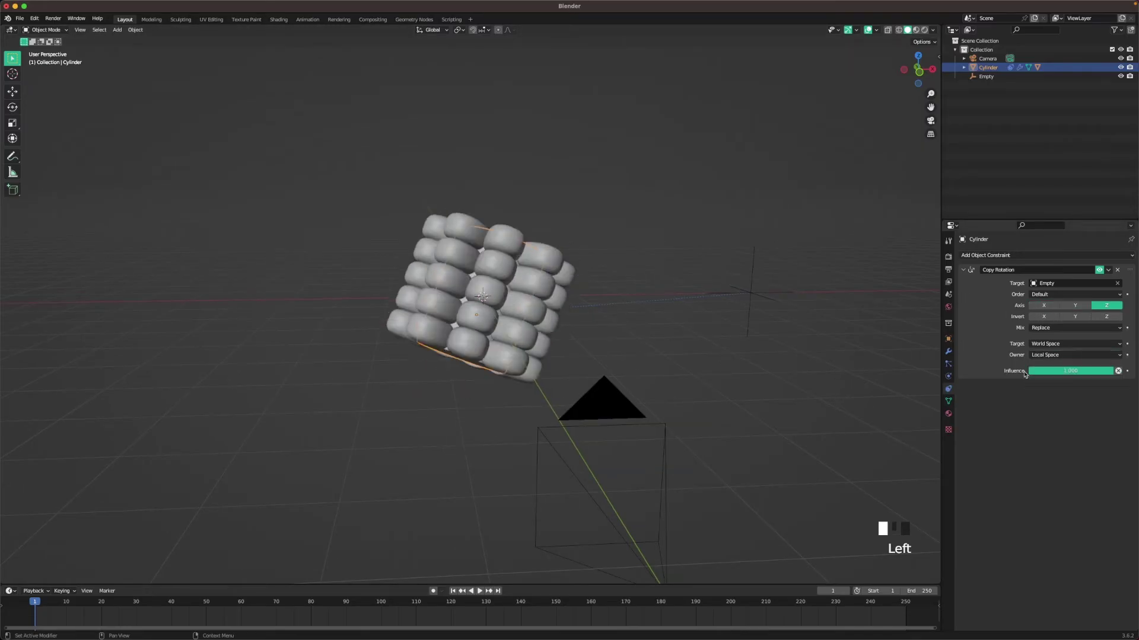
- Try rotating the empty around the Z axis to check that the cylinder spins with it
left_click(651, 265)
left_click(764, 298)
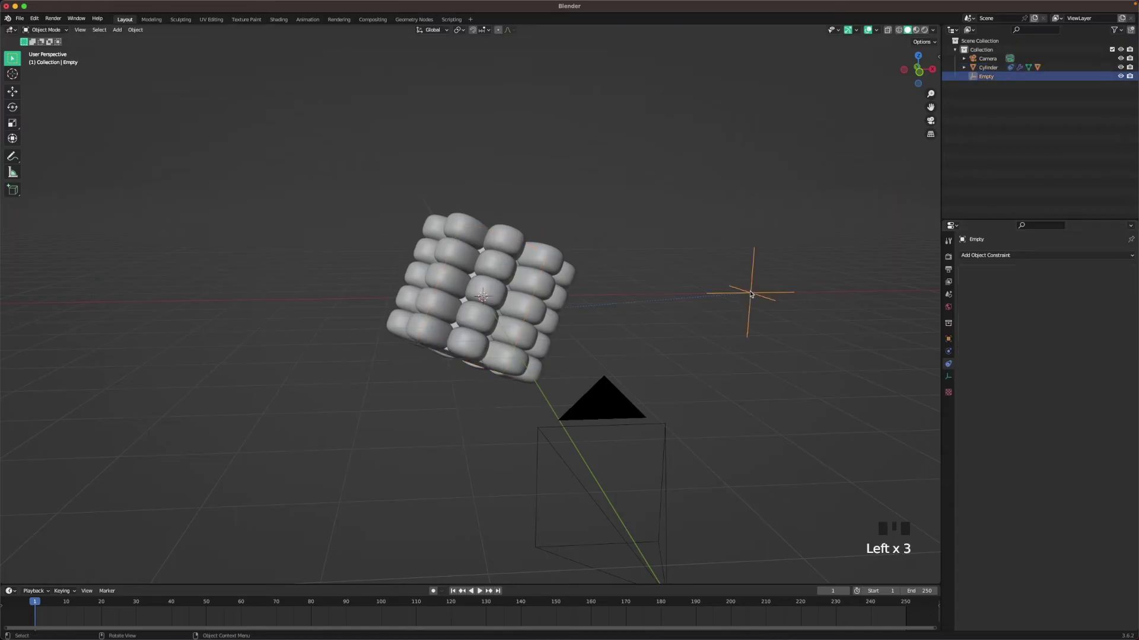
key("r")
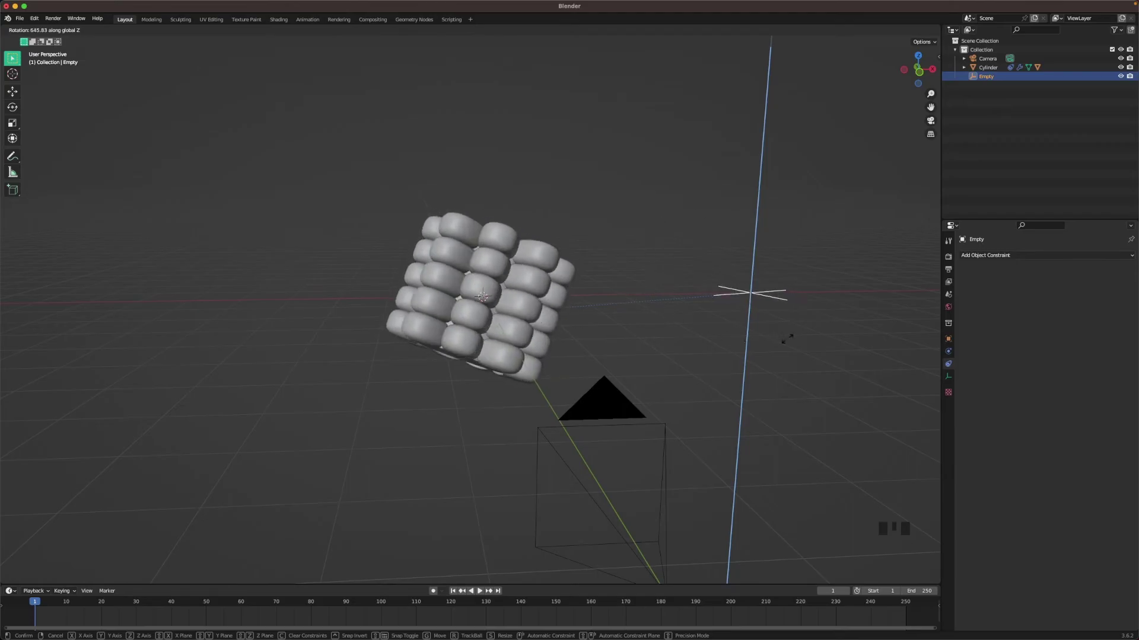
left_click(831, 296)
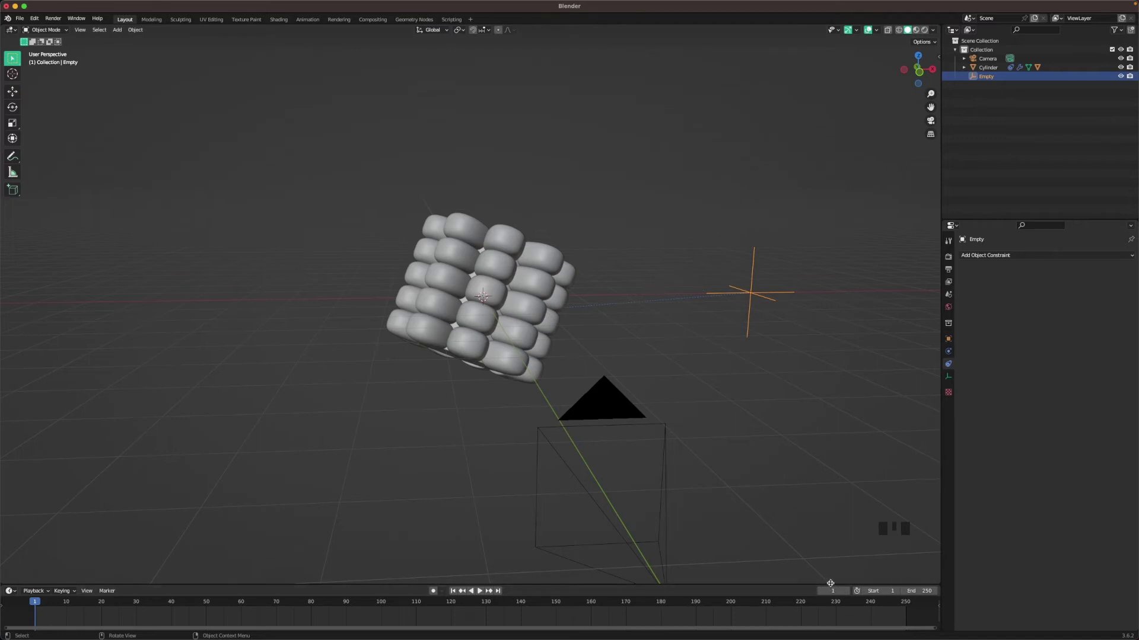
- Enlarge the timeline and set the scene's end frame to 120
left_click_drag(830, 583, 913, 515)
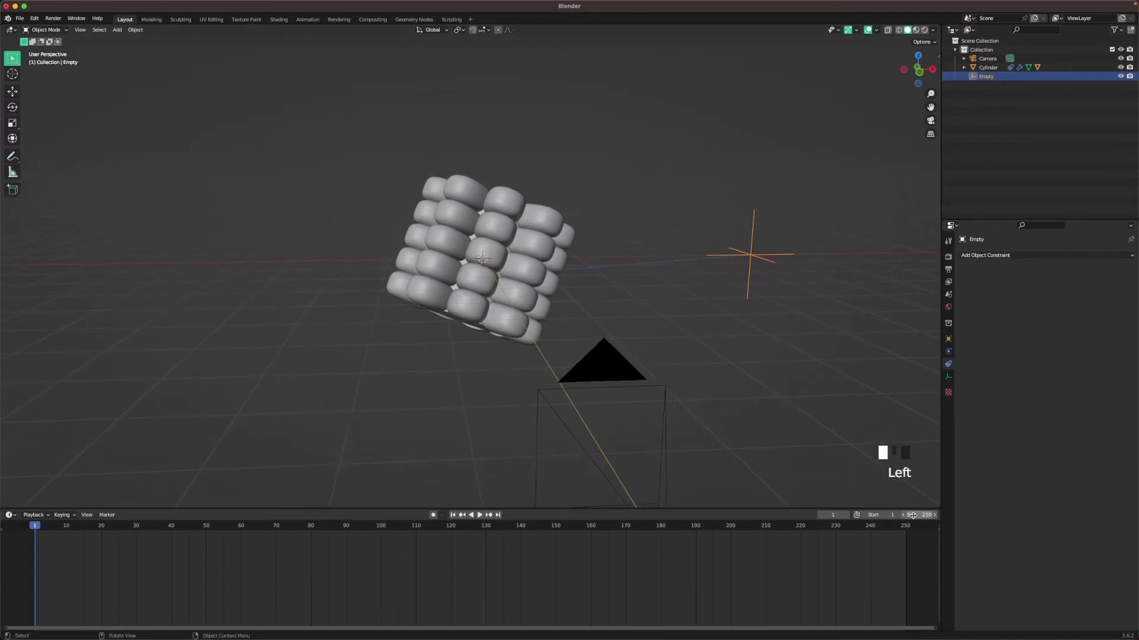
left_click(912, 515)
type("120")
key("Return")
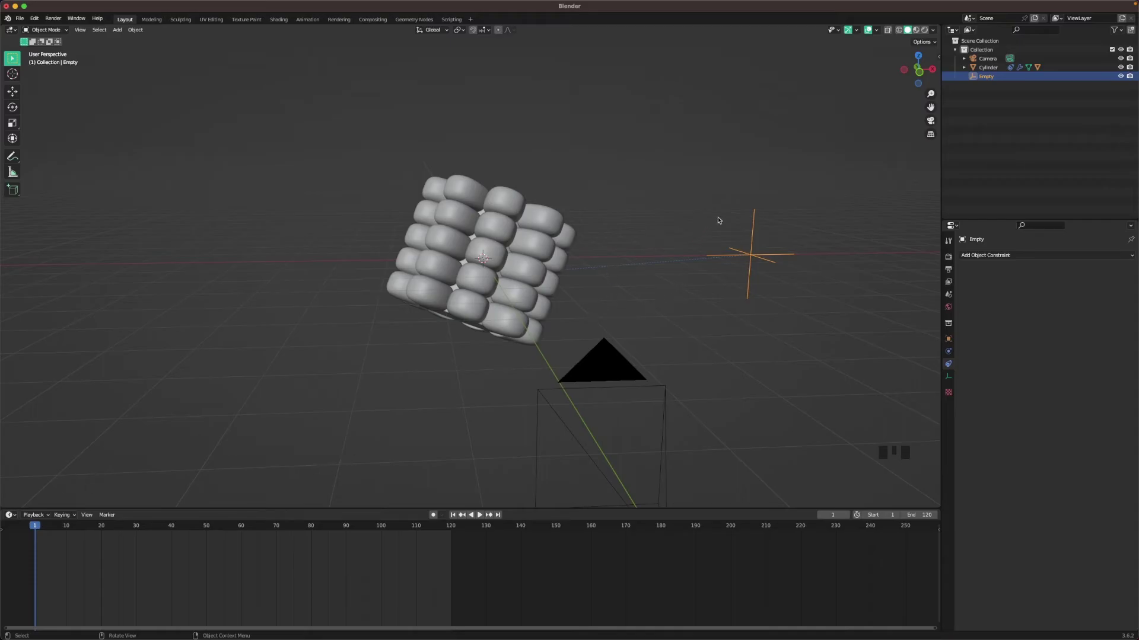
- Go to frame 0 and insert a Rotation keyframe for the empty
left_click_drag(718, 220, 767, 290)
key("Left")
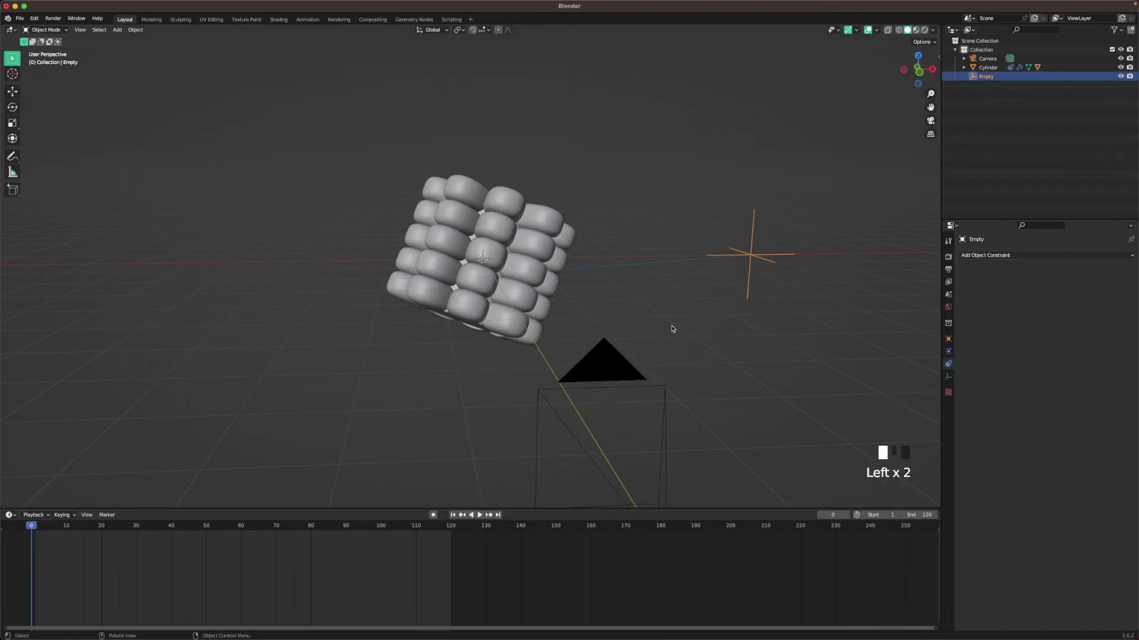
key("i")
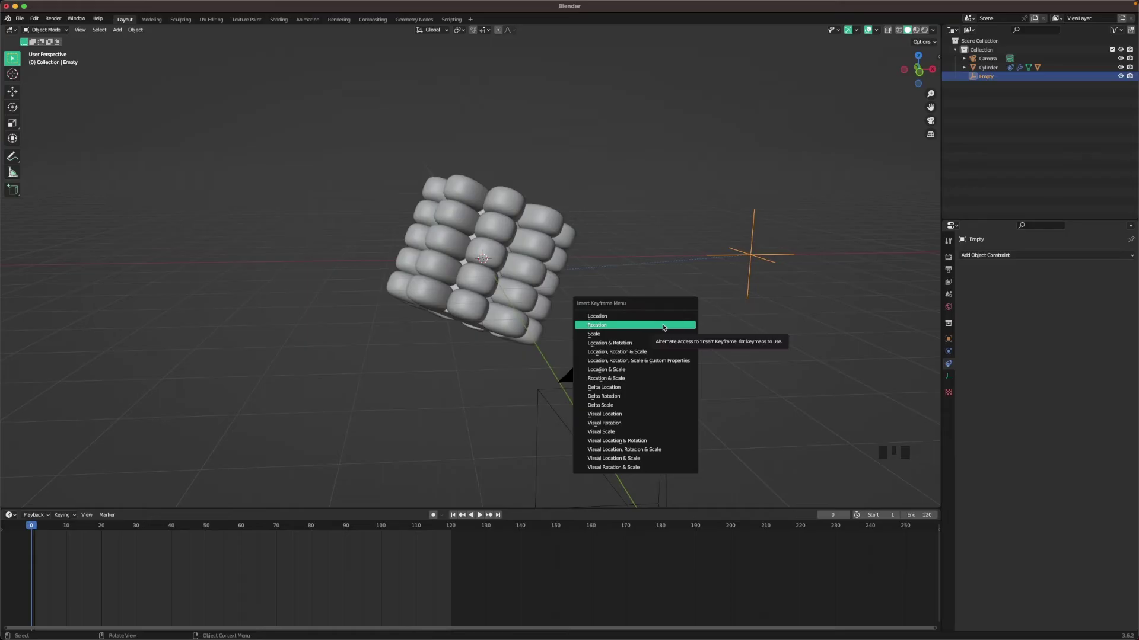
left_click(607, 328)
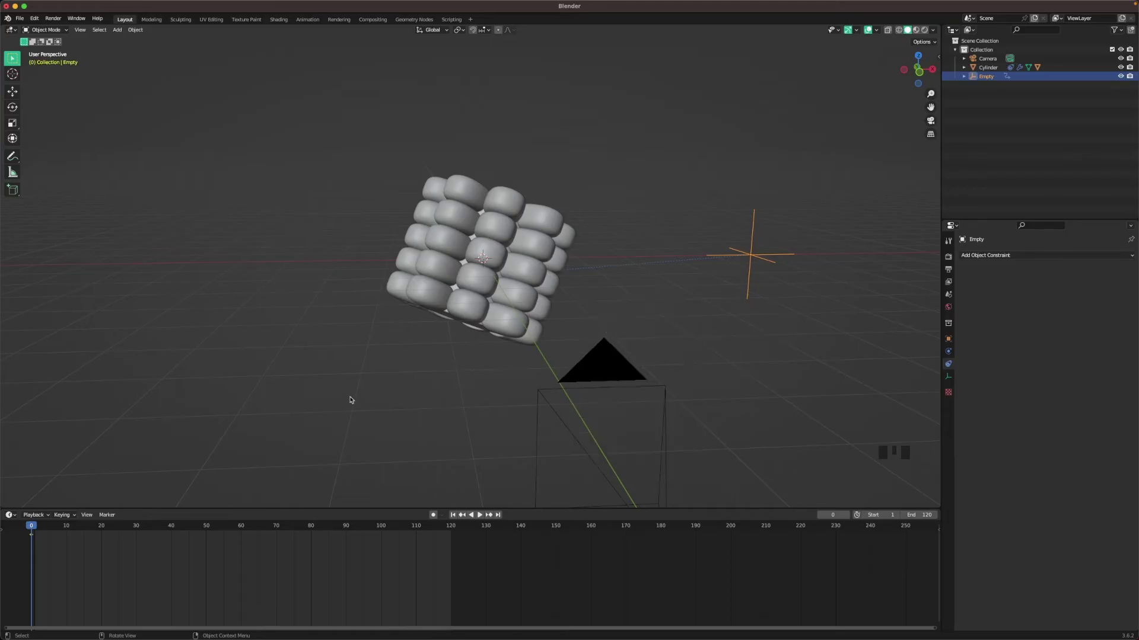
- At frame 120, rotate the empty 240 degrees around Z and insert a Rotation keyframe
left_click(451, 530)
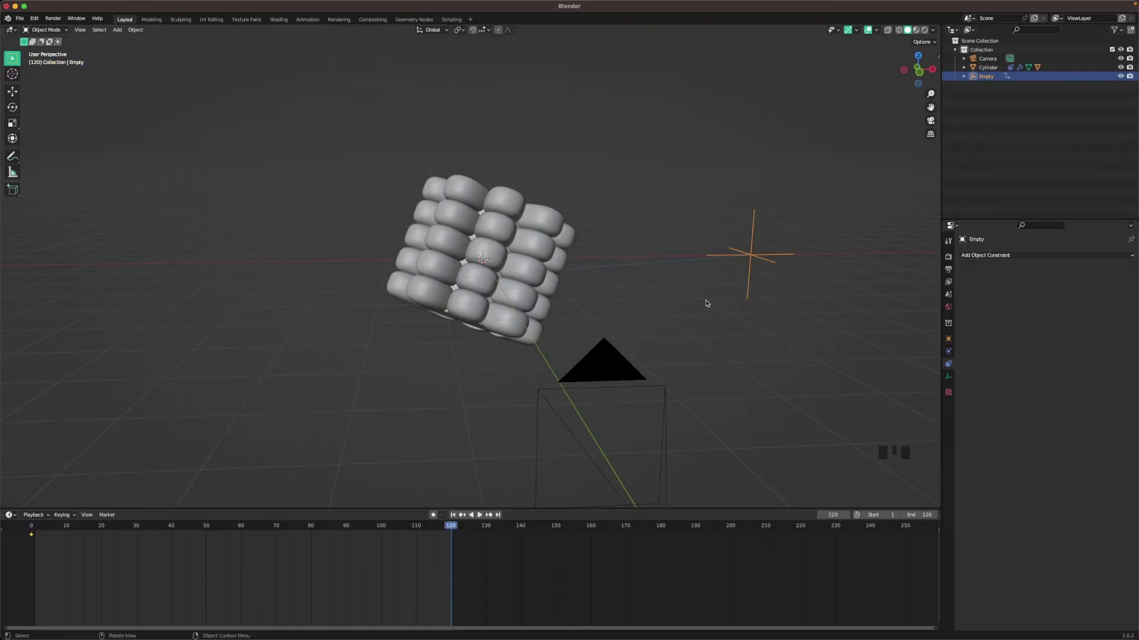
key("r")
key("z")
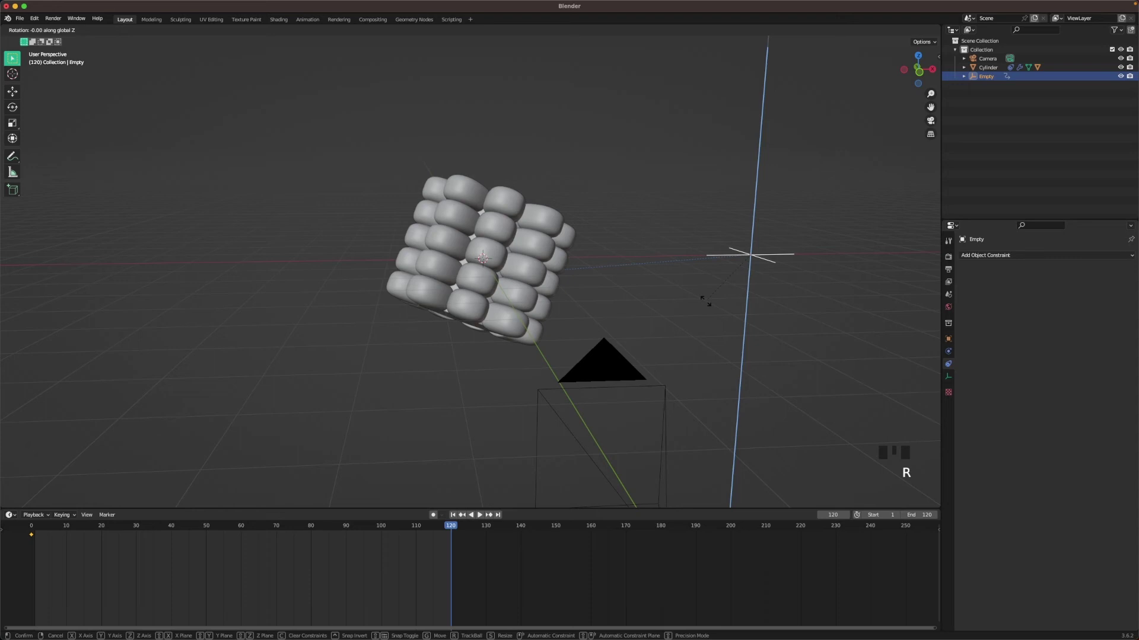
type("240")
key("Return")
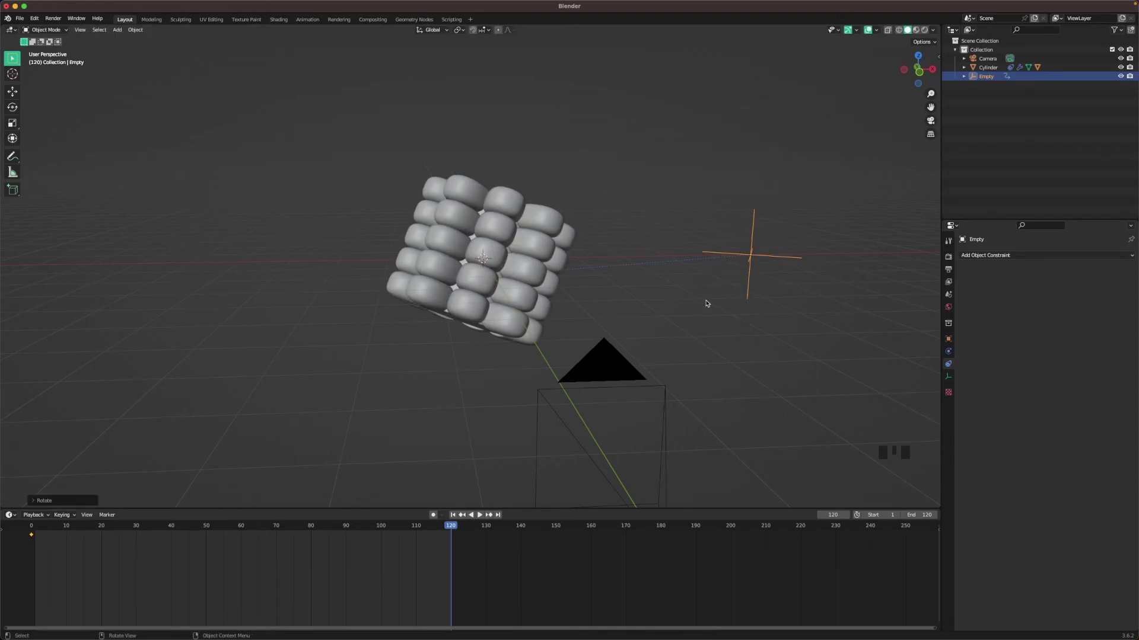
key("i")
left_click(707, 301)
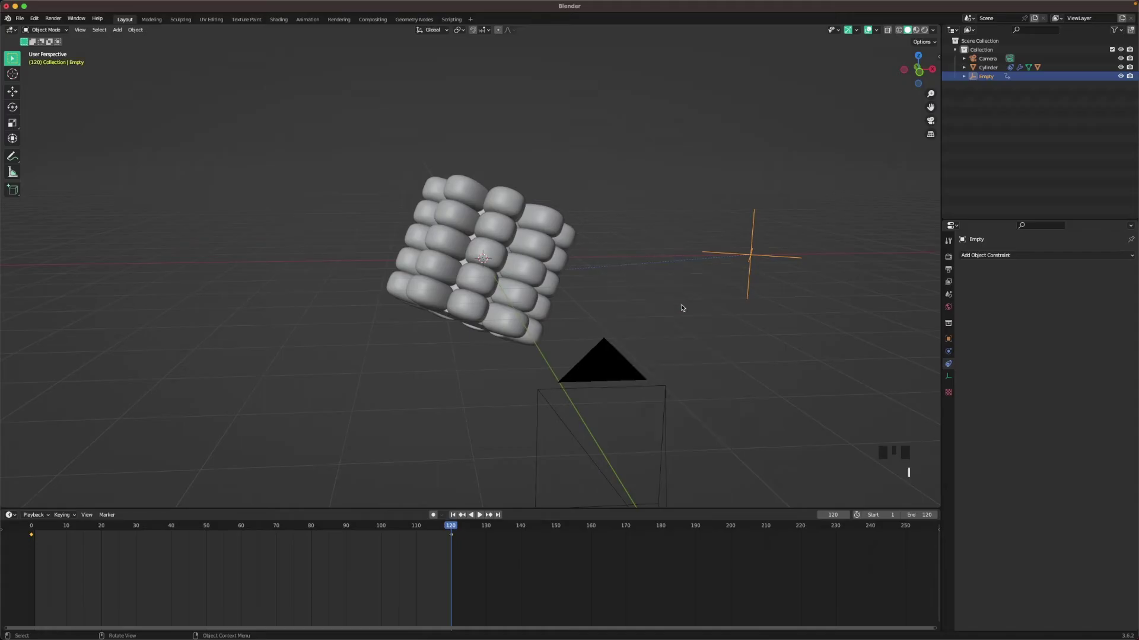
- Play the animation from frame 0 to check the cylinder's spin
left_click_drag(452, 530, 24, 525)
key("space")
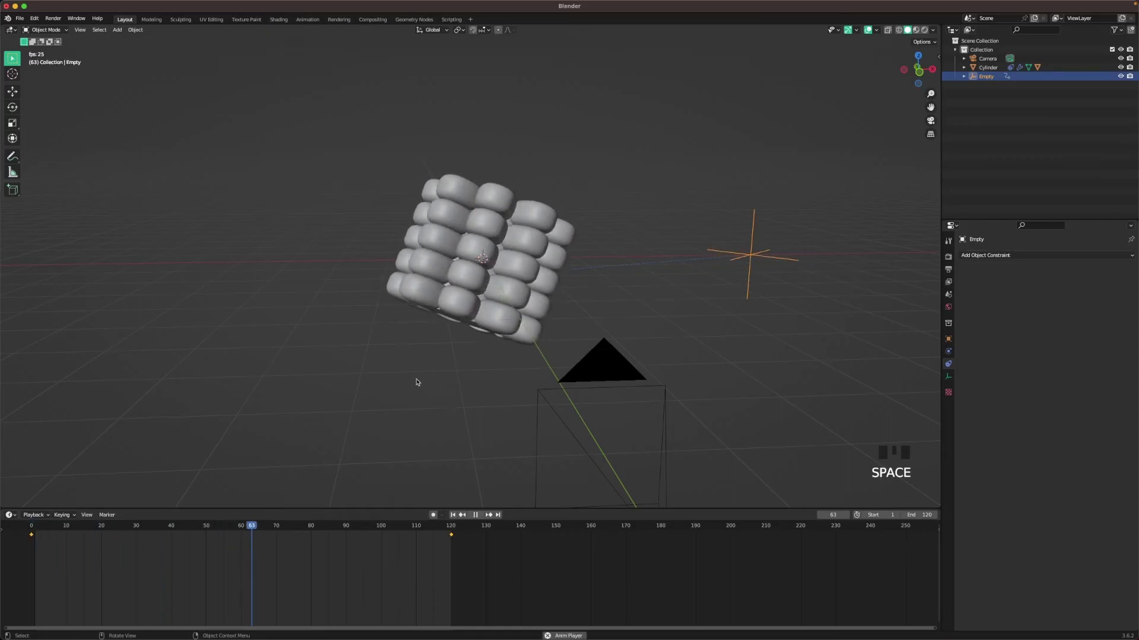
key("space")
- Return to frame 0, look through the camera and insert a Location keyframe for the cylinder
left_click_drag(298, 527, 28, 526)
key("grave")
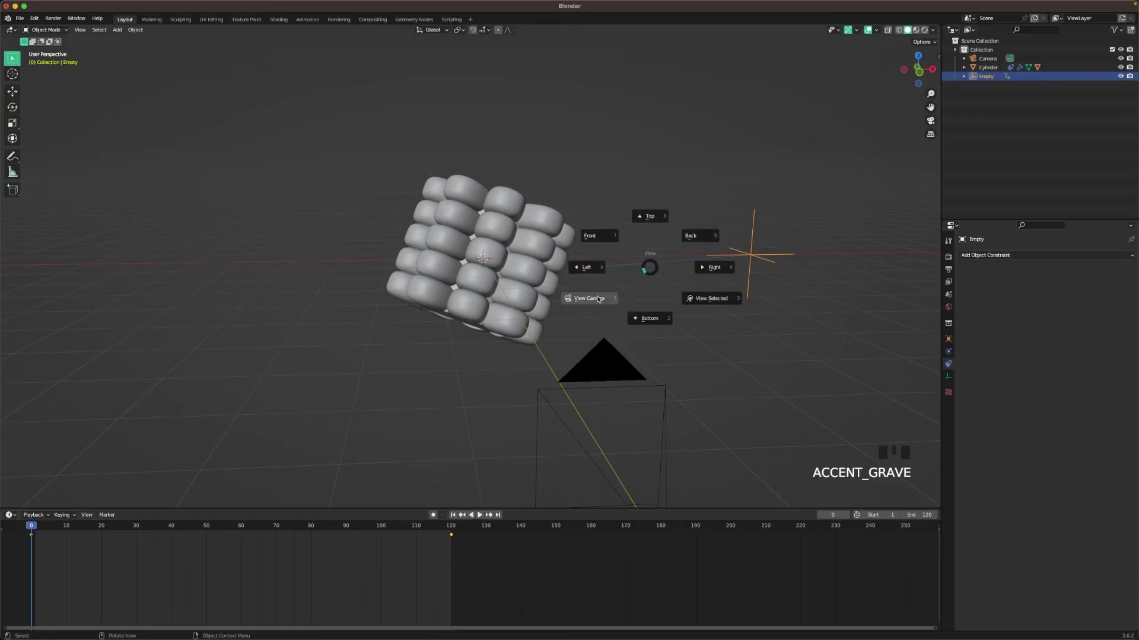
left_click(603, 300)
left_click(448, 333)
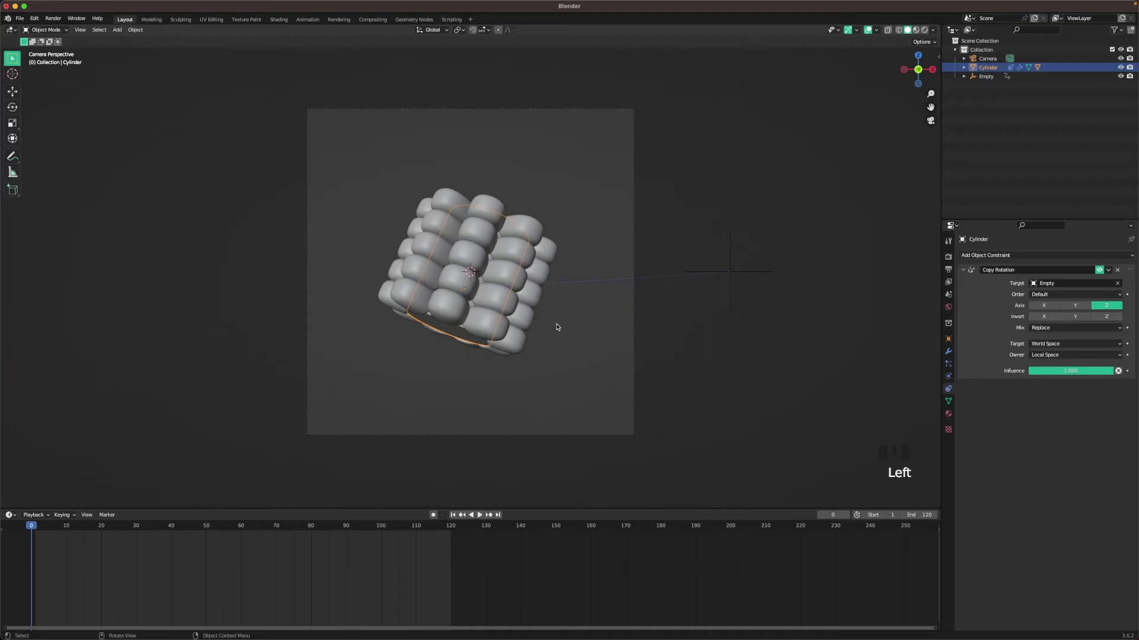
key("i")
left_click(504, 314)
- At frame 30, move the cylinder up 0.5 m along Z and insert a Location keyframe
left_click(137, 526)
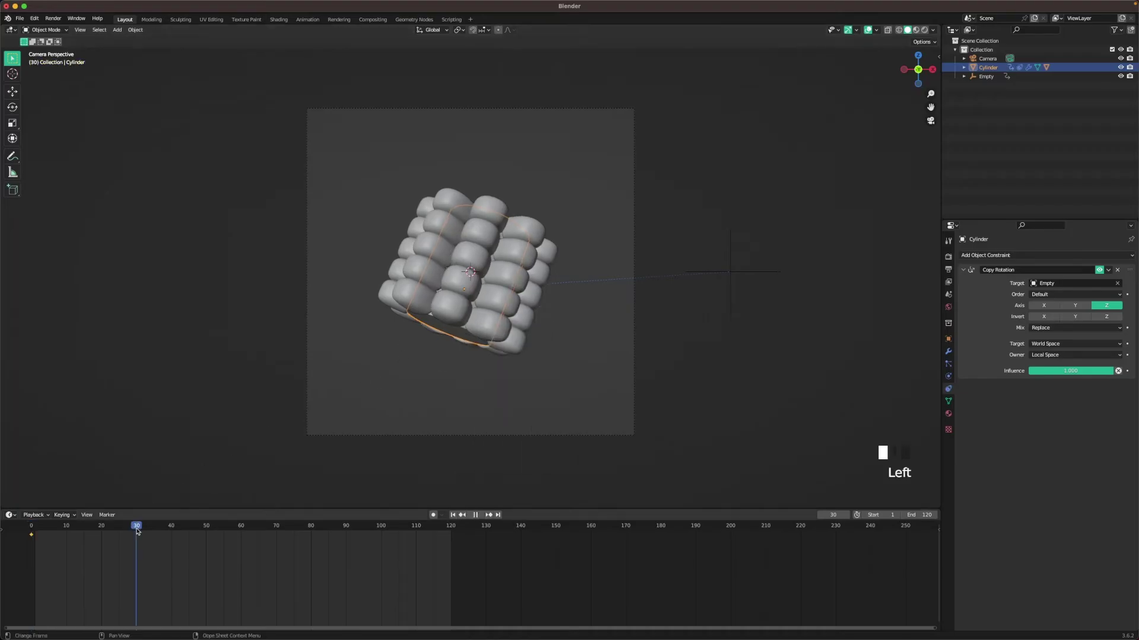
type("g")
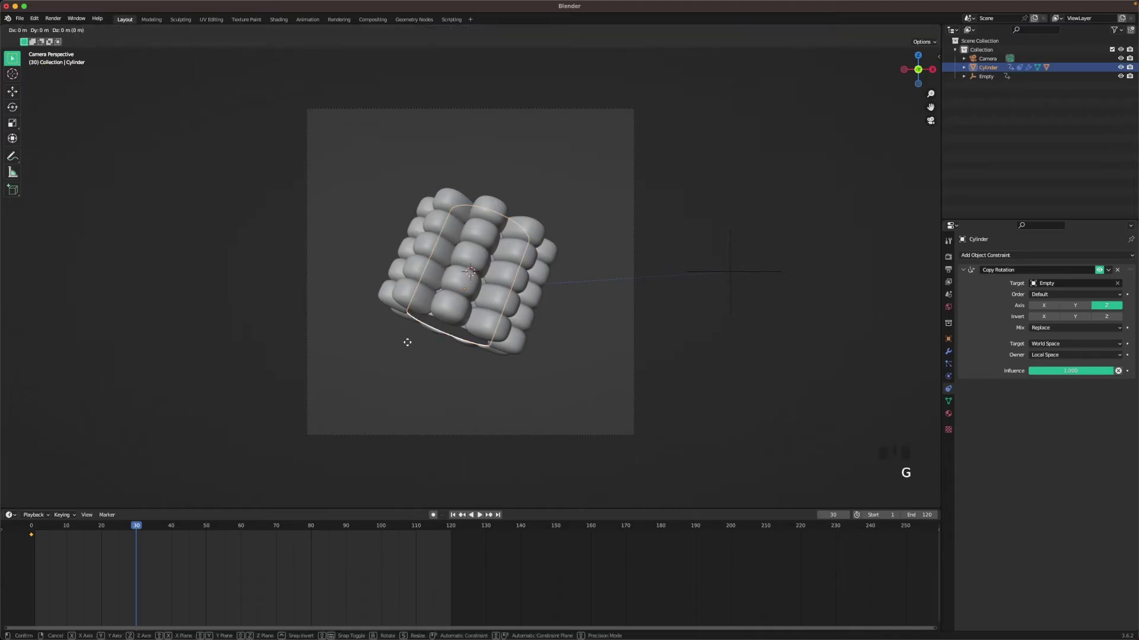
type("z.5")
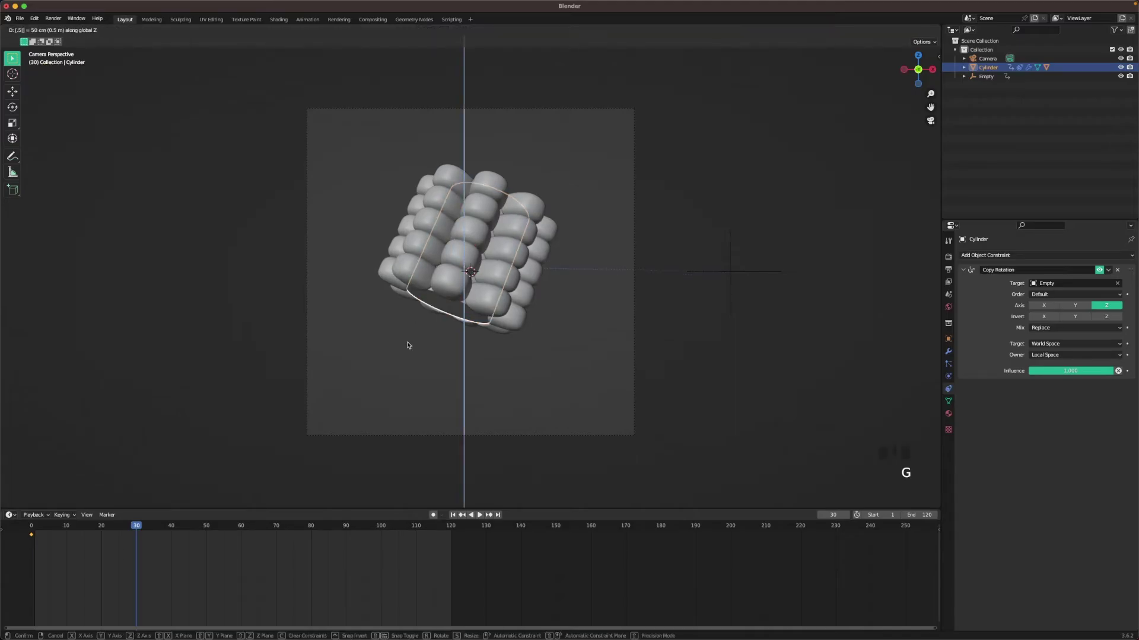
key("Return")
key("i")
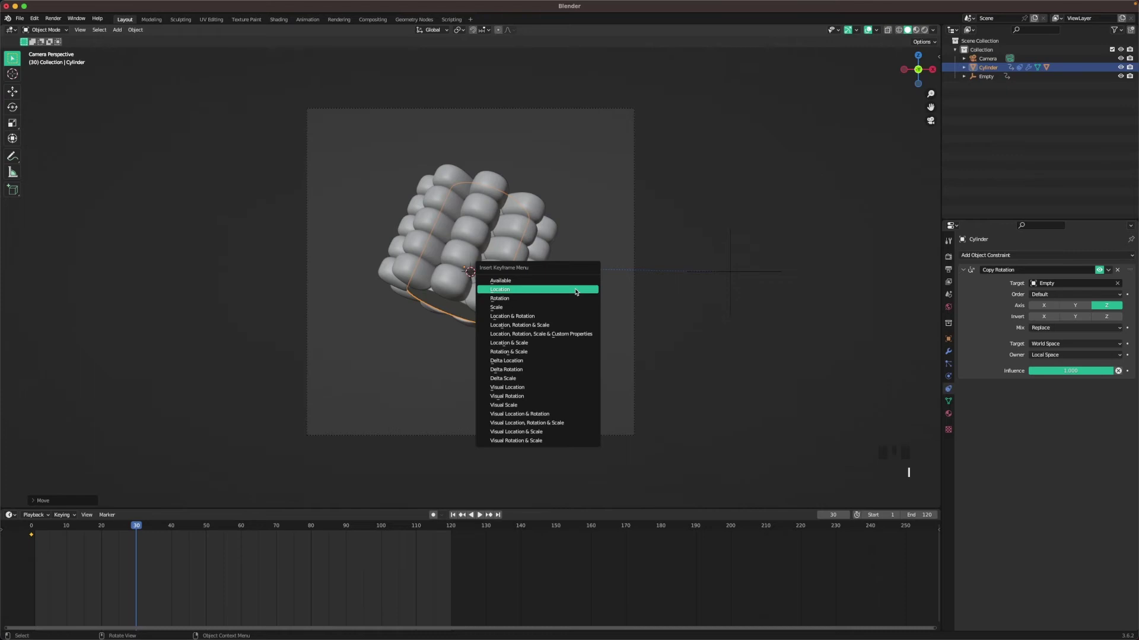
left_click(576, 291)
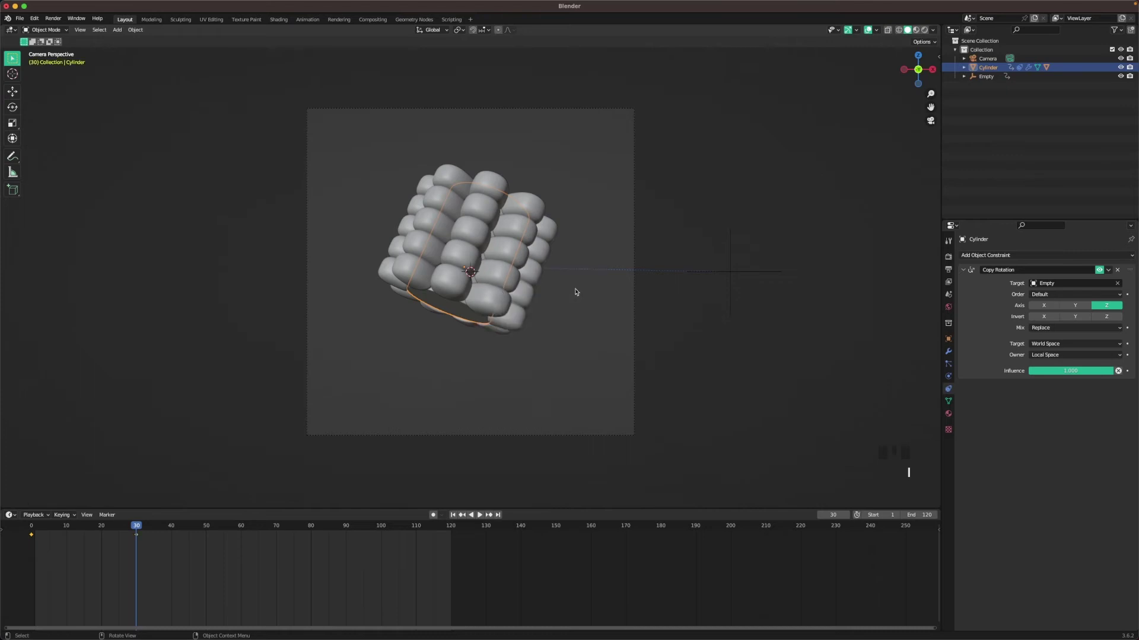
- At frame 90, lower the cylinder along Z as far below its starting height as it was above, and insert a Location keyframe
left_click(346, 527)
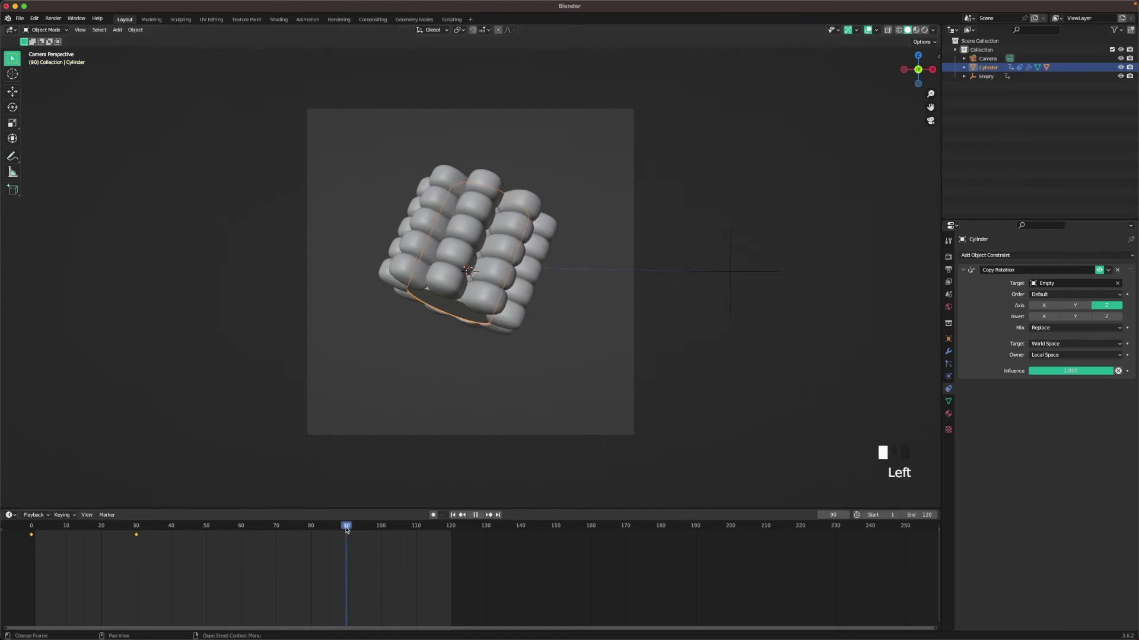
key("g")
left_click(590, 311)
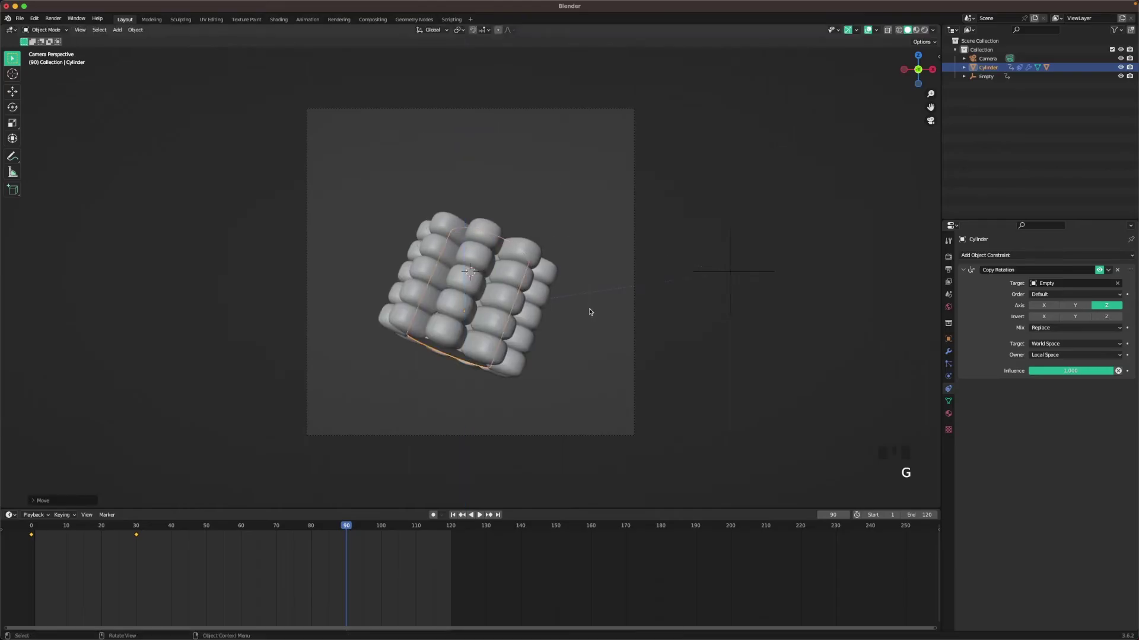
key("i")
left_click(590, 309)
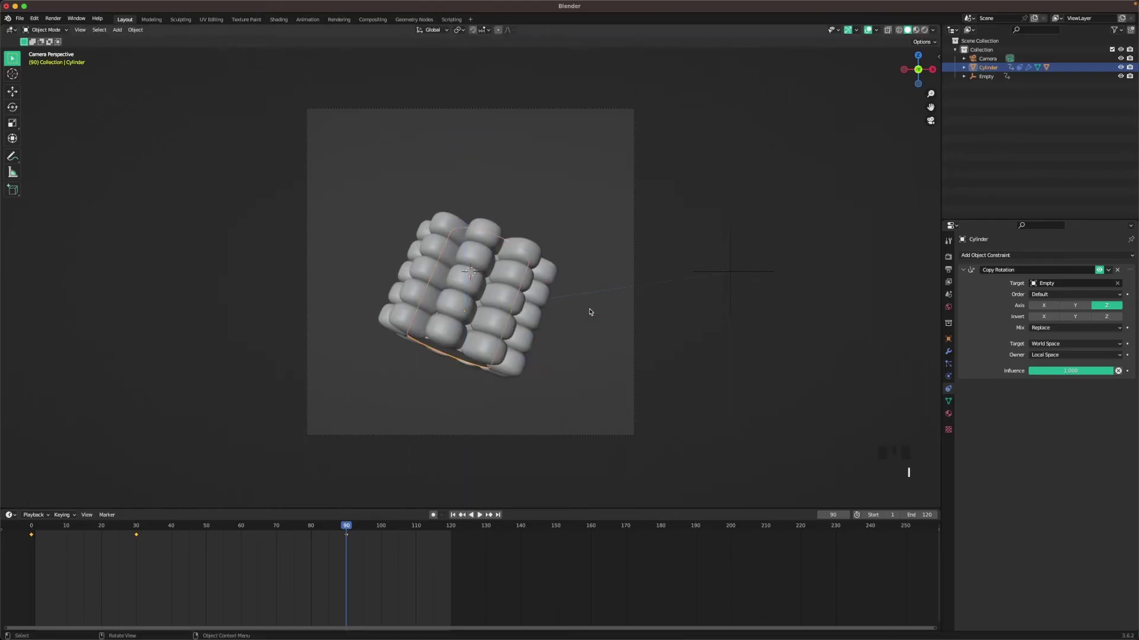
- At frame 120, raise the cylinder 0.5 m along Z with a Location keyframe, and play back the animation
left_click(451, 534)
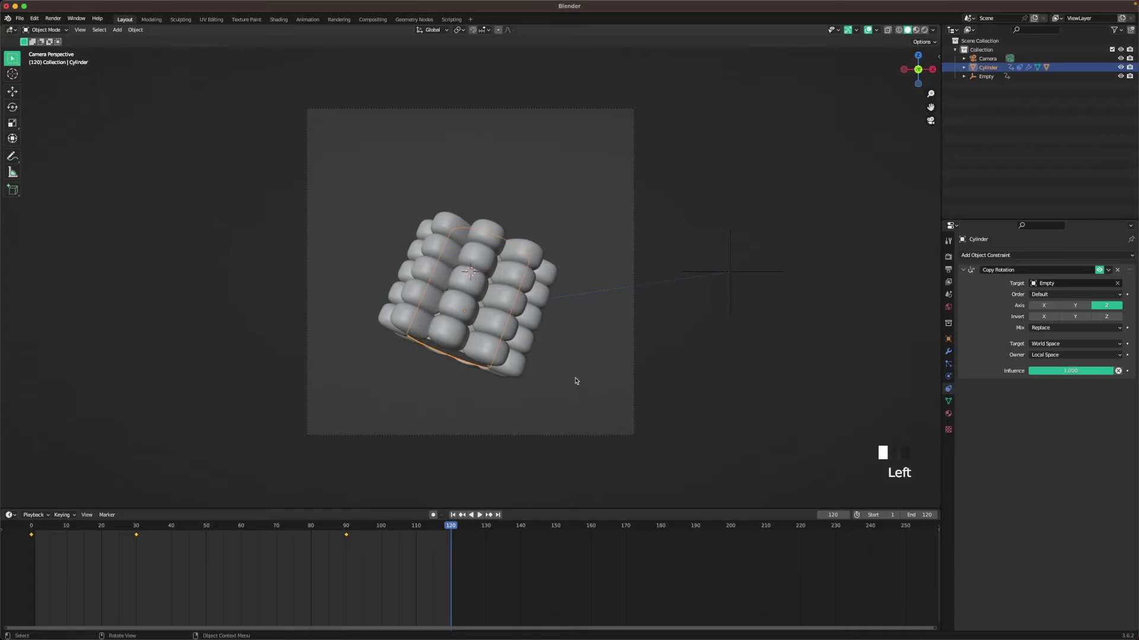
key("g")
key("z")
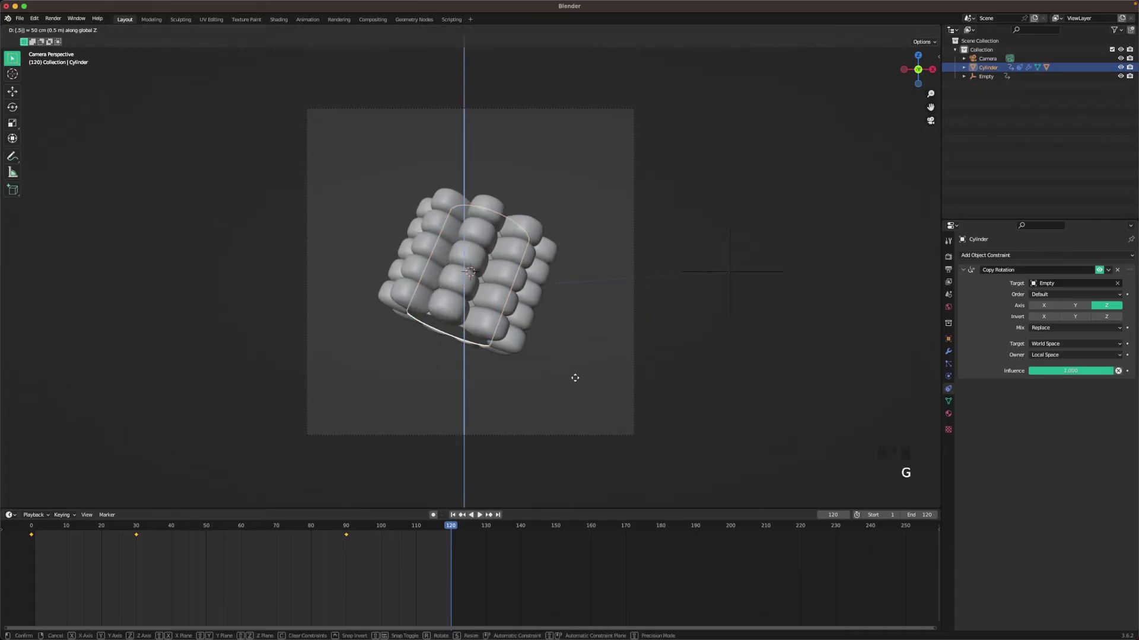
left_click(575, 381)
key("i")
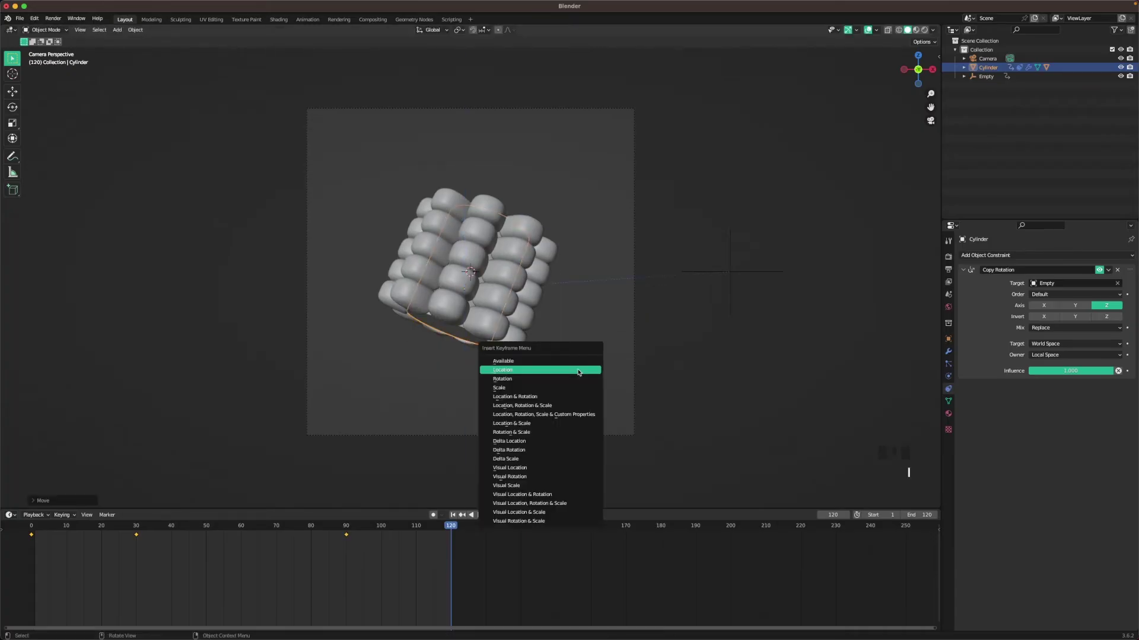
left_click(578, 372)
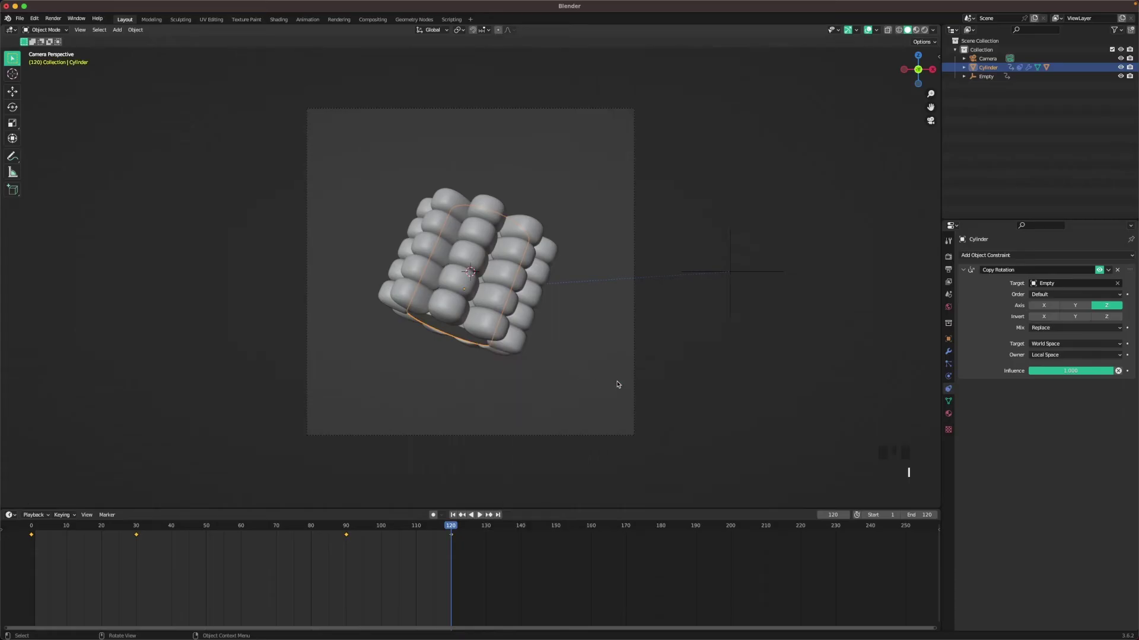
left_click(680, 381)
key("space")
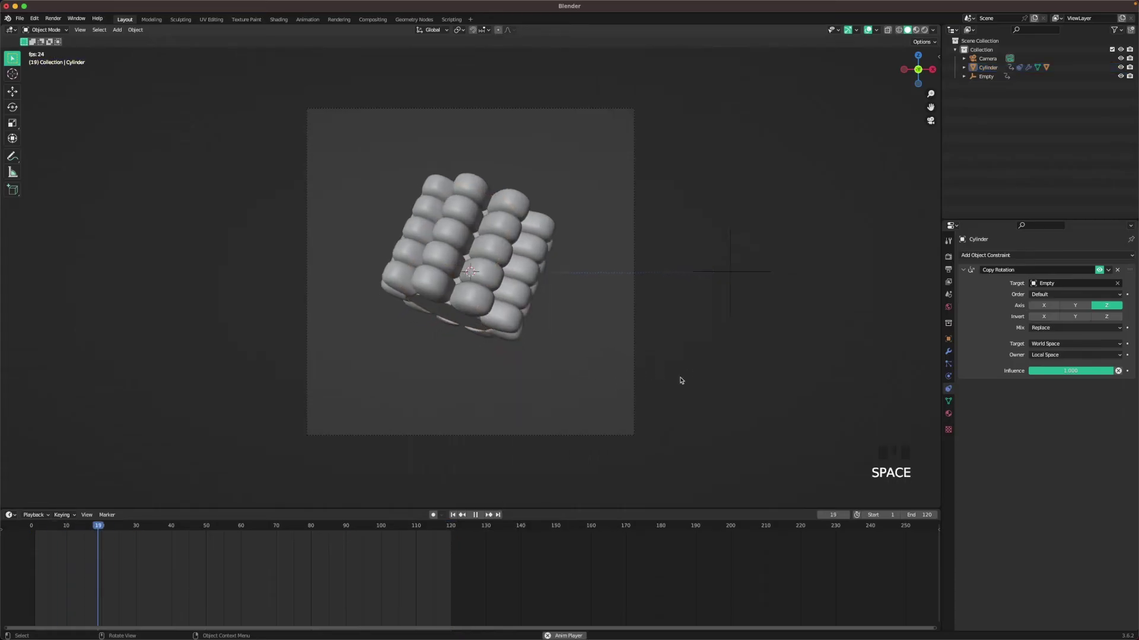
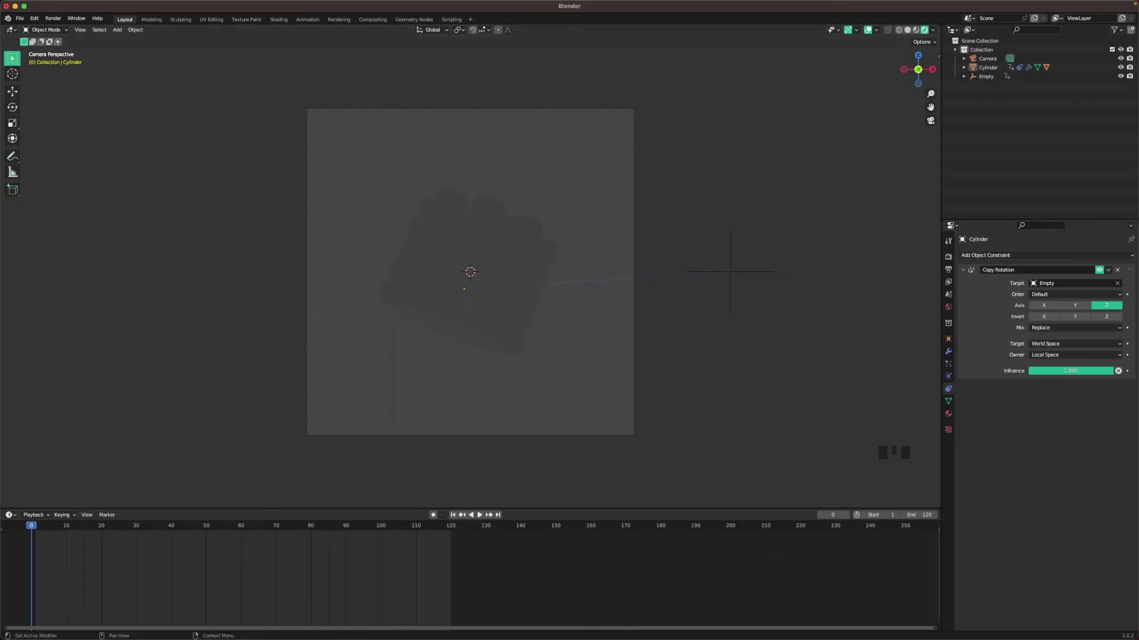
- Add an area light and move it about 5 m up along Z, above the model
left_click(796, 221)
key("shift+a")
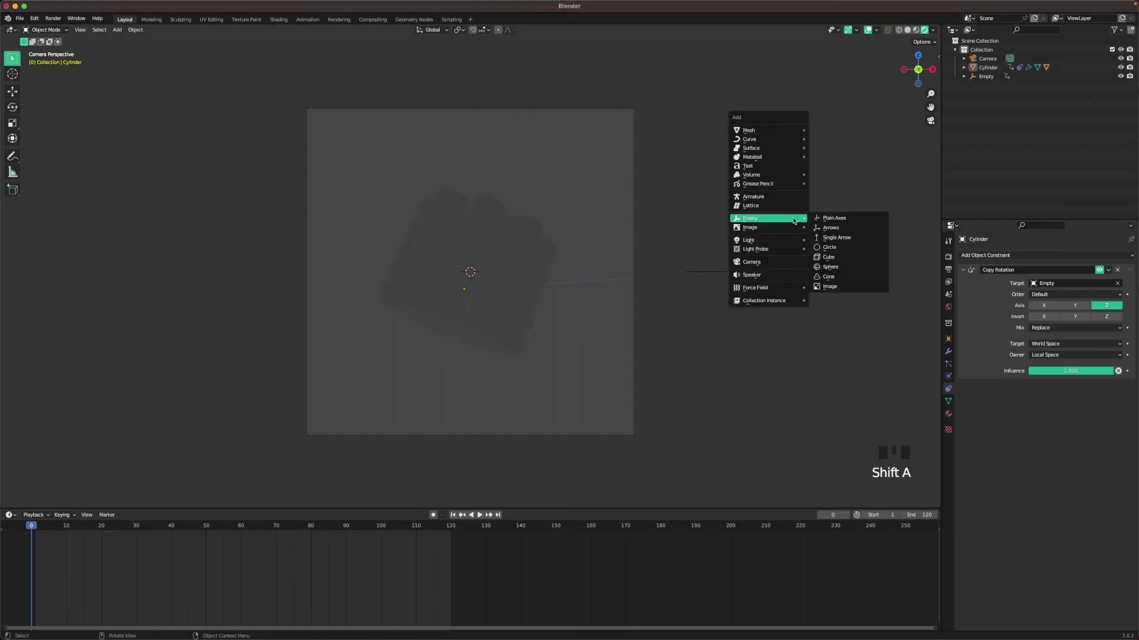
mouse_move(771, 240)
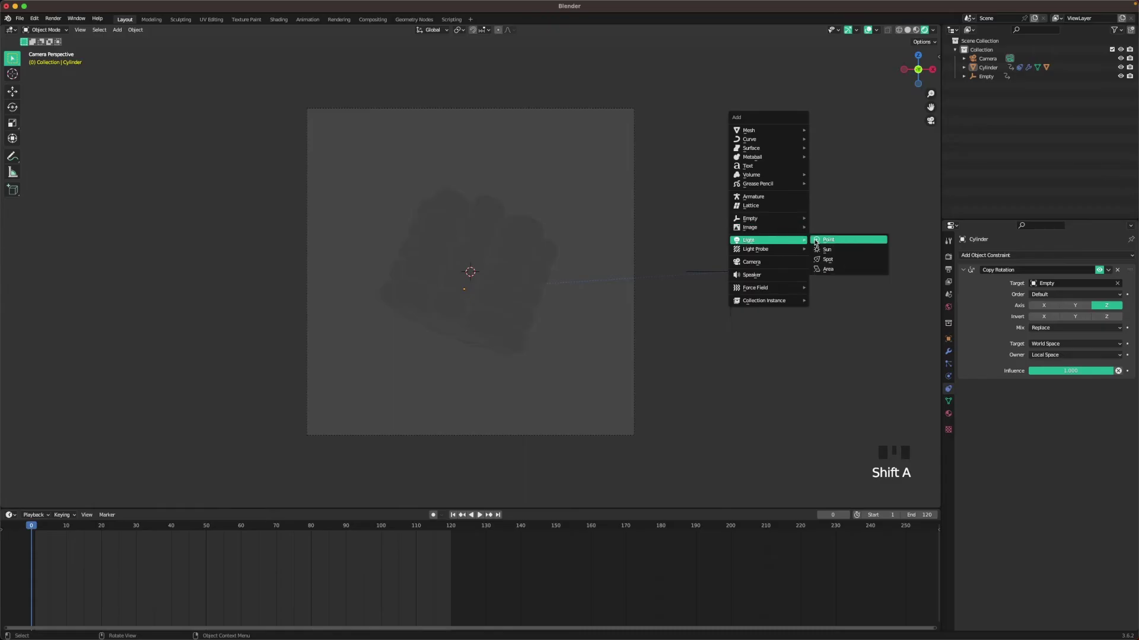
left_click(826, 270)
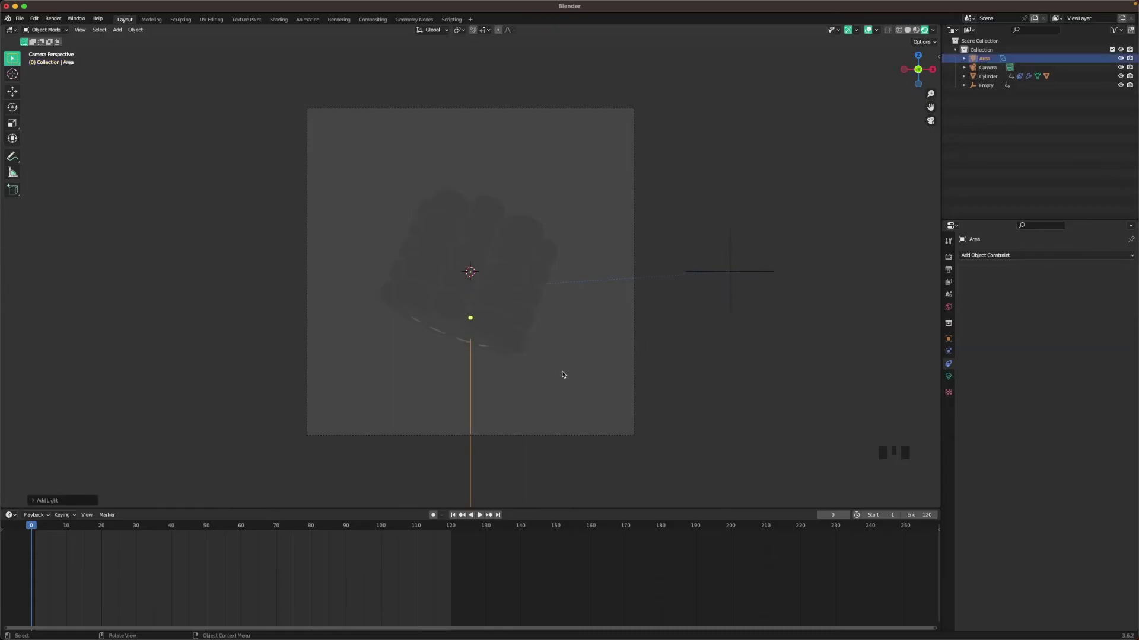
key("g")
key("z")
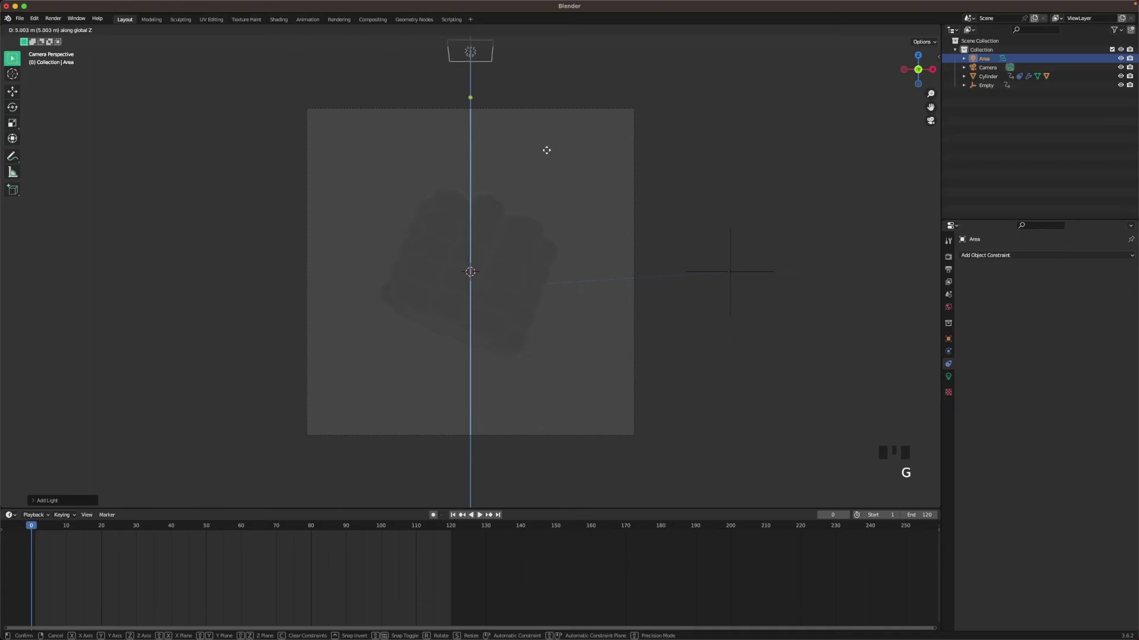
left_click(546, 158)
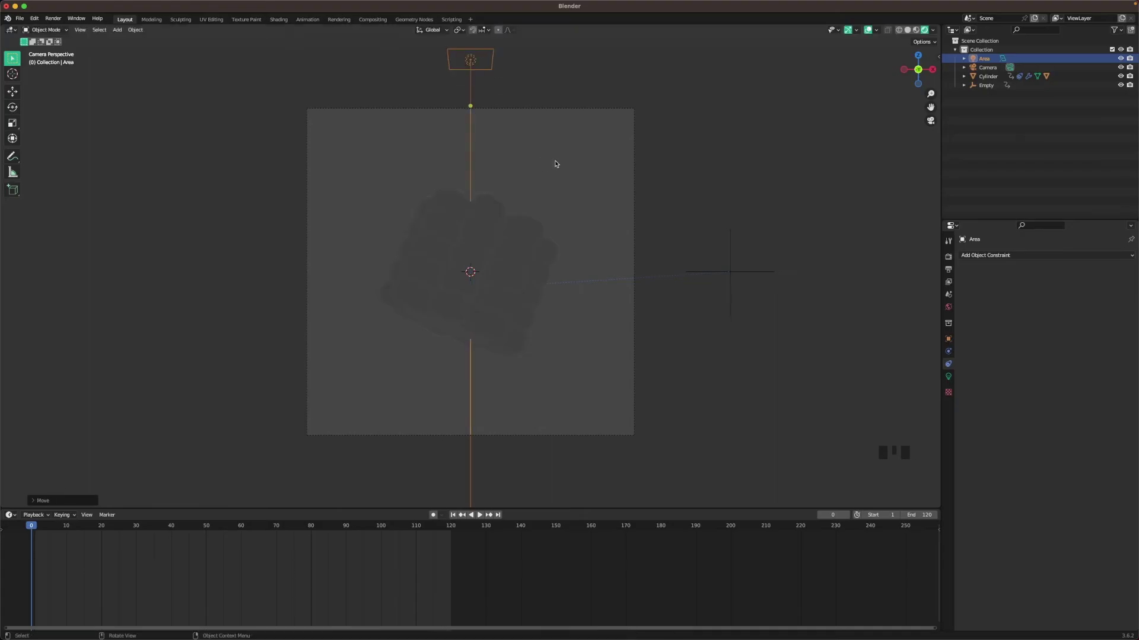
- Use the 3D cursor as pivot point and rotate the area light -20° around the X axis
key("period")
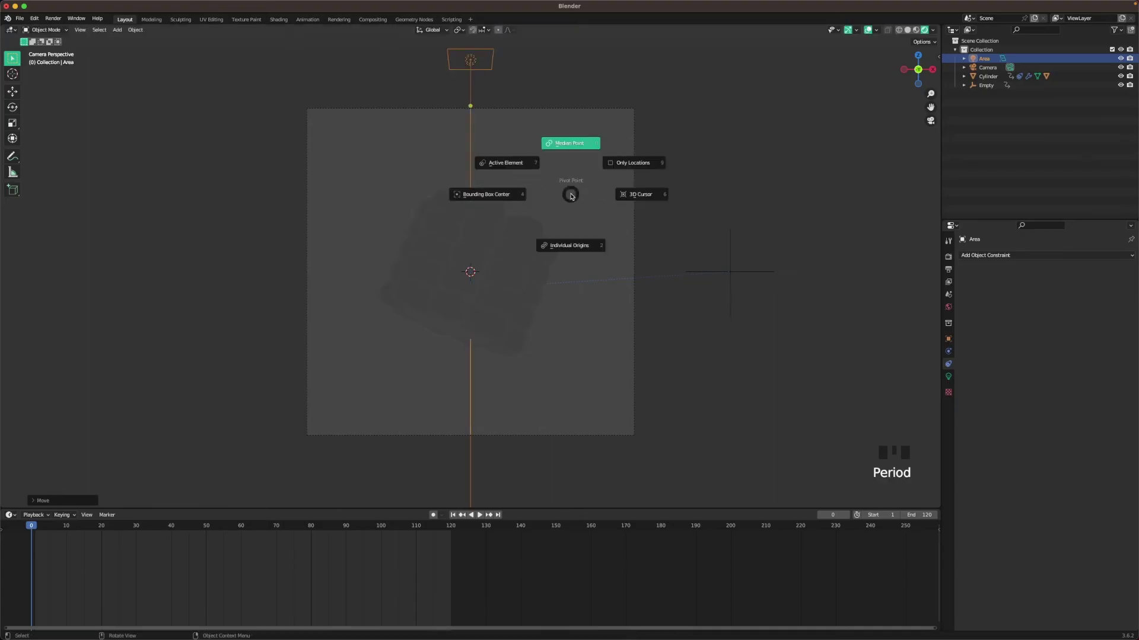
left_click(637, 195)
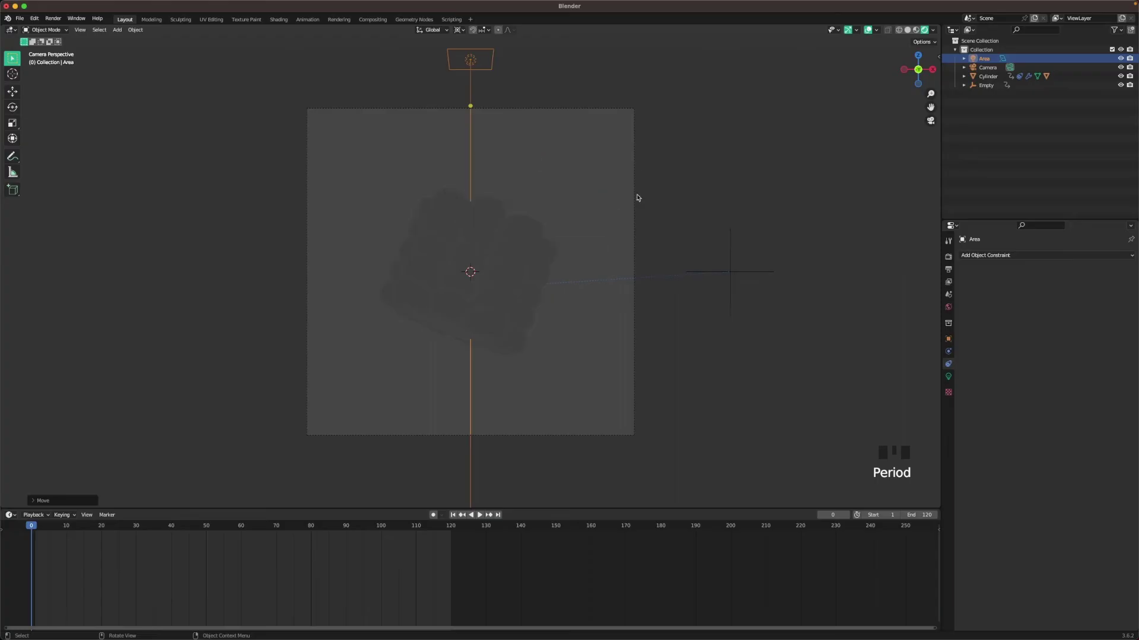
type("rx20")
key("minus")
left_click(661, 218)
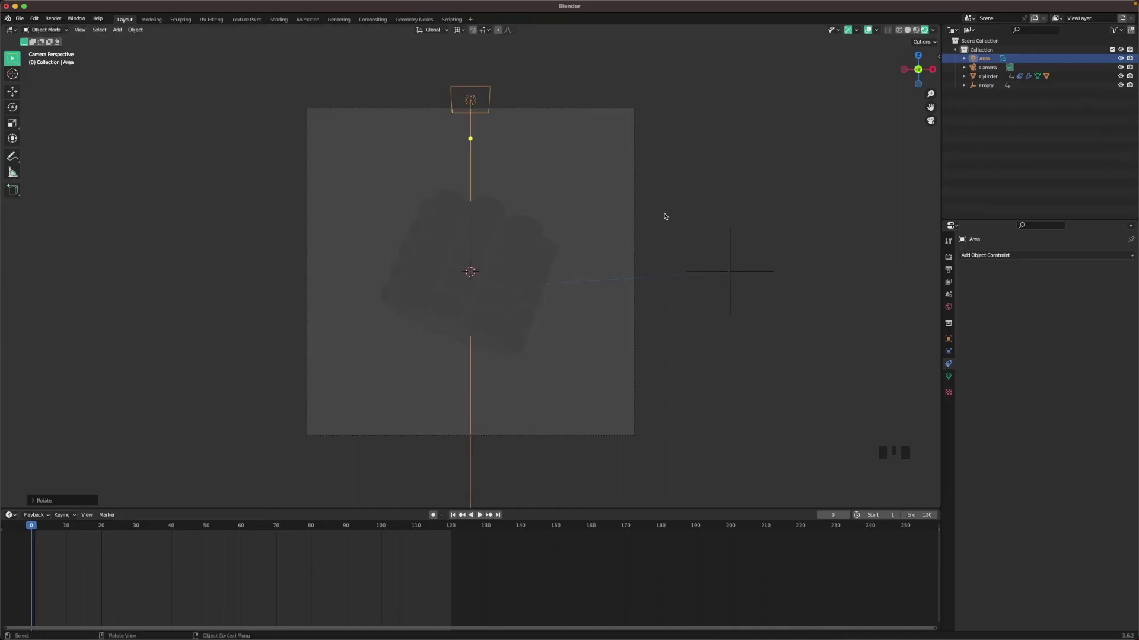
- Raise the area light's power to 600 W after trying 500 W
left_click(948, 376)
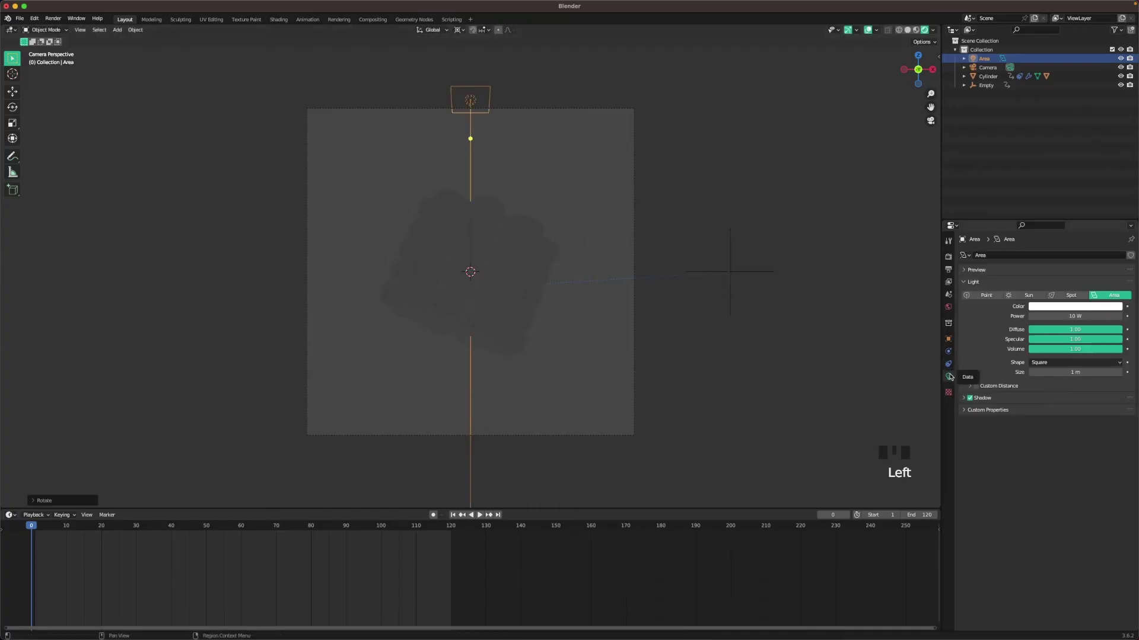
double_click(1057, 315)
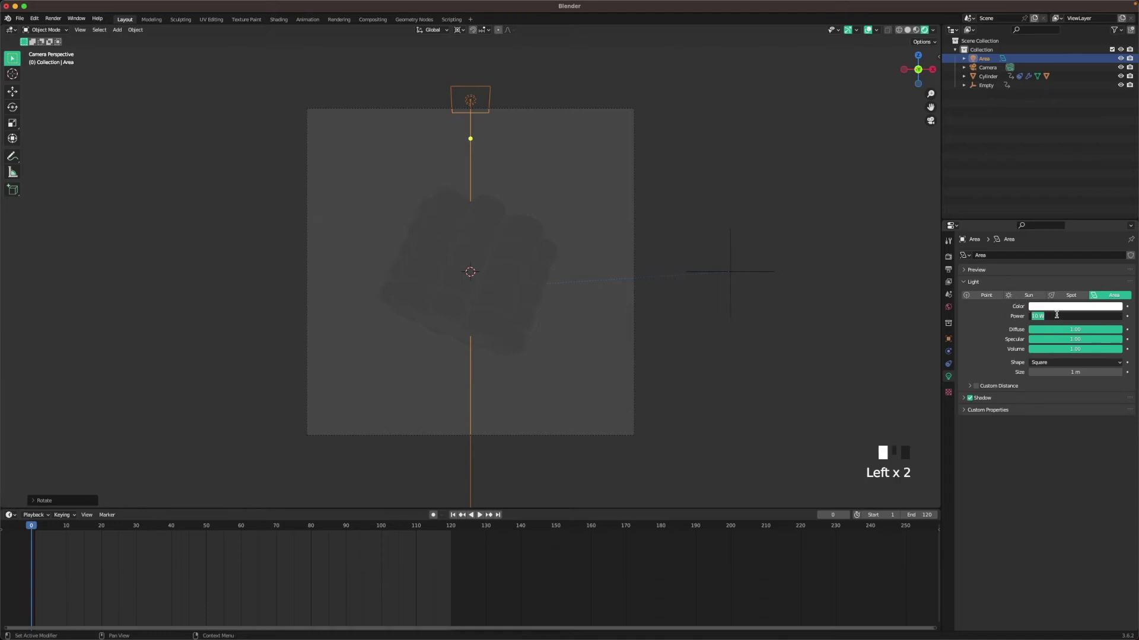
type("500")
key("Return")
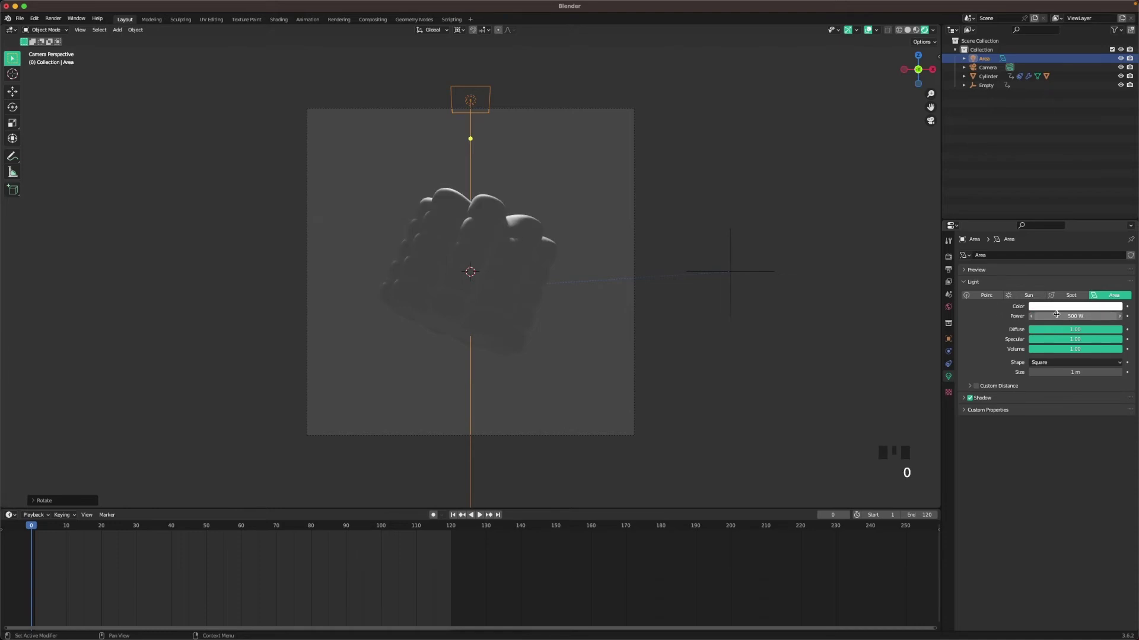
left_click(1056, 316)
type("600")
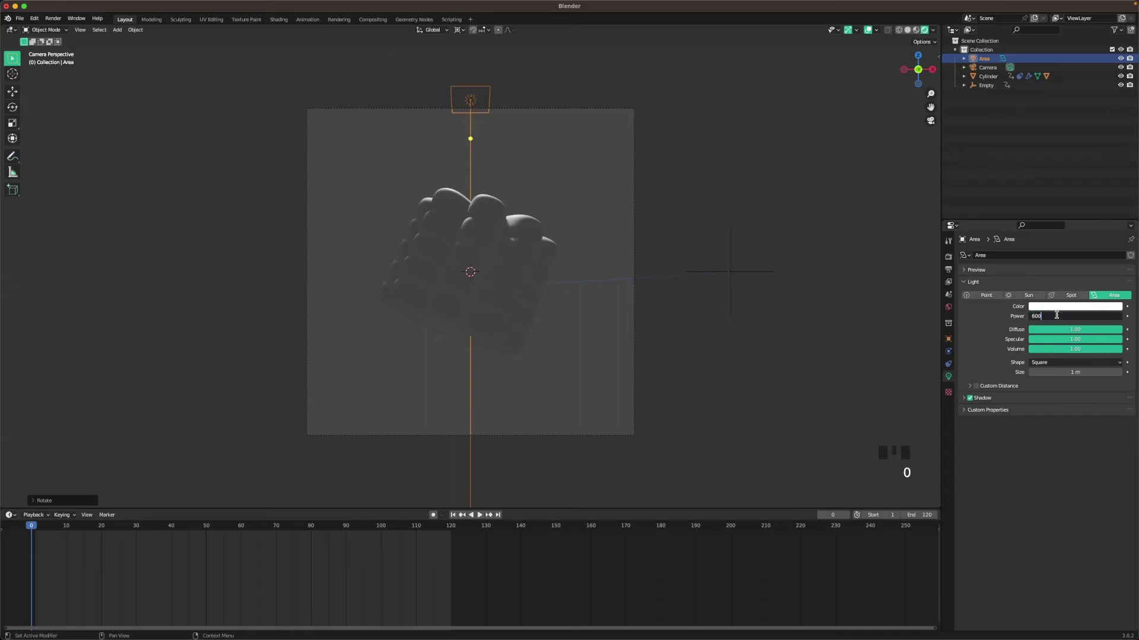
key("Return")
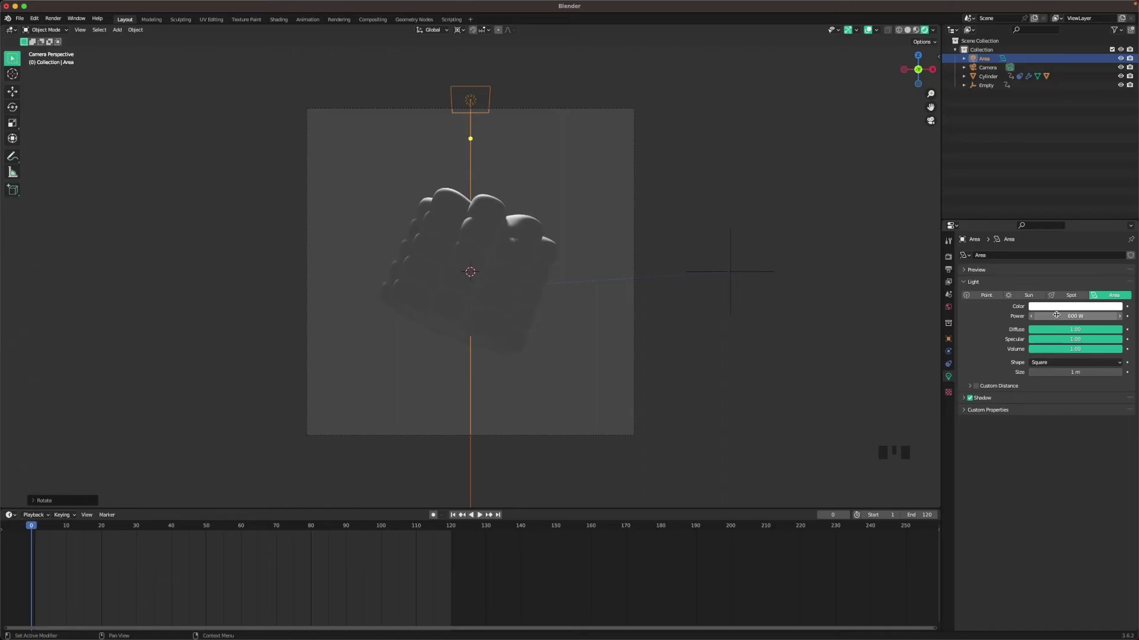
- Change the area light's shape to Disk and set its size to 2 m
left_click(1054, 363)
left_click(1051, 392)
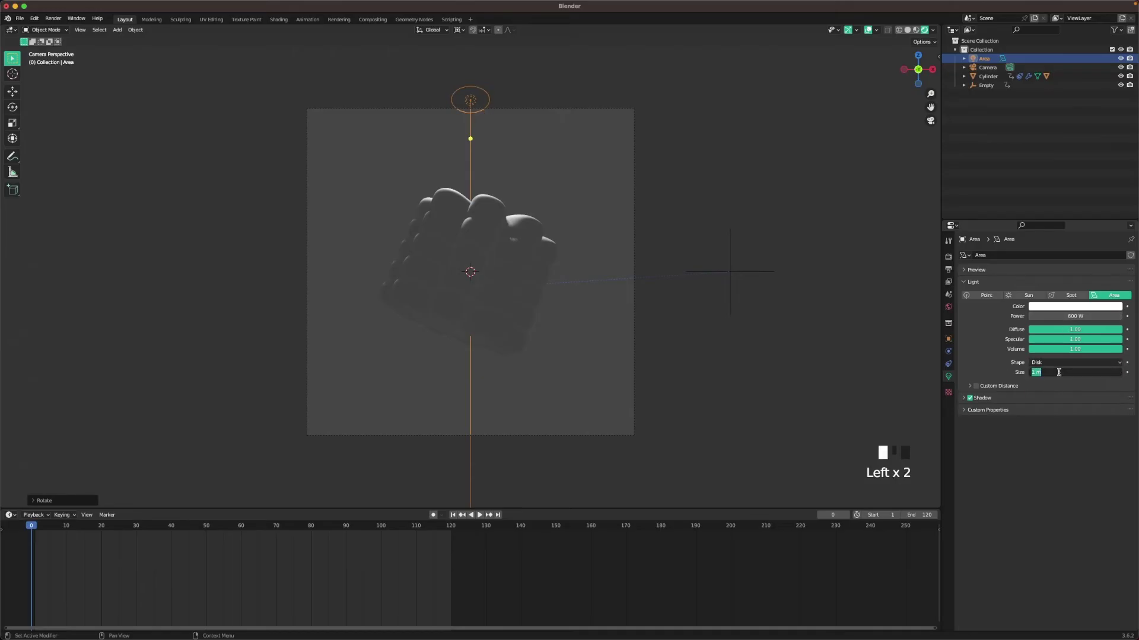
left_click(742, 207)
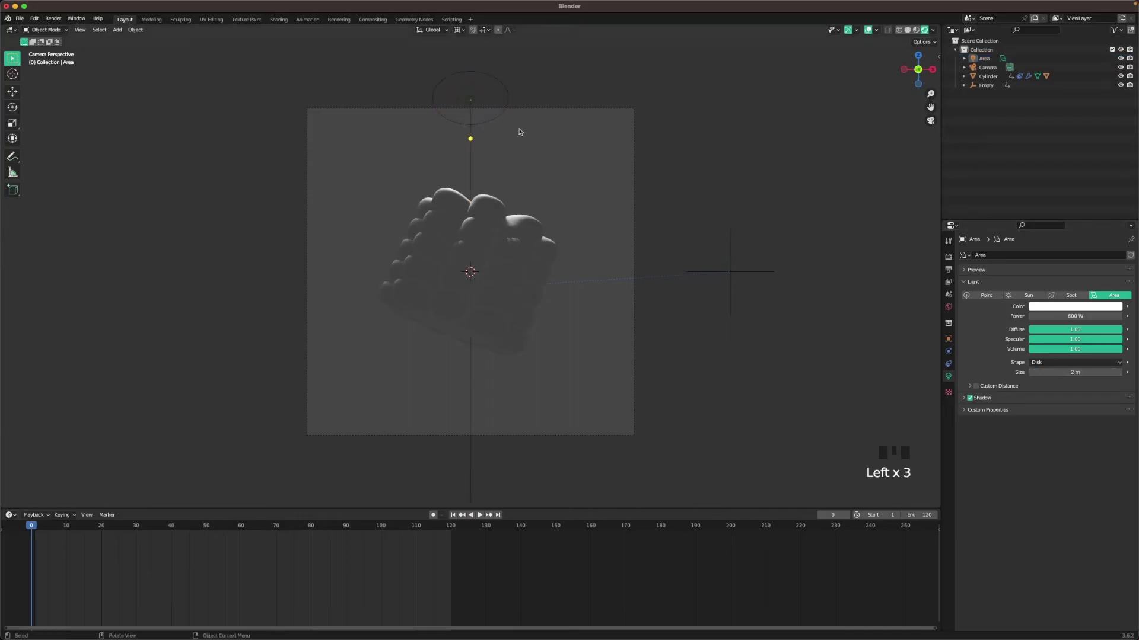
- Duplicate the disk area light and rotate the copy -120° around the global Z axis about the 3D cursor
left_click(479, 113)
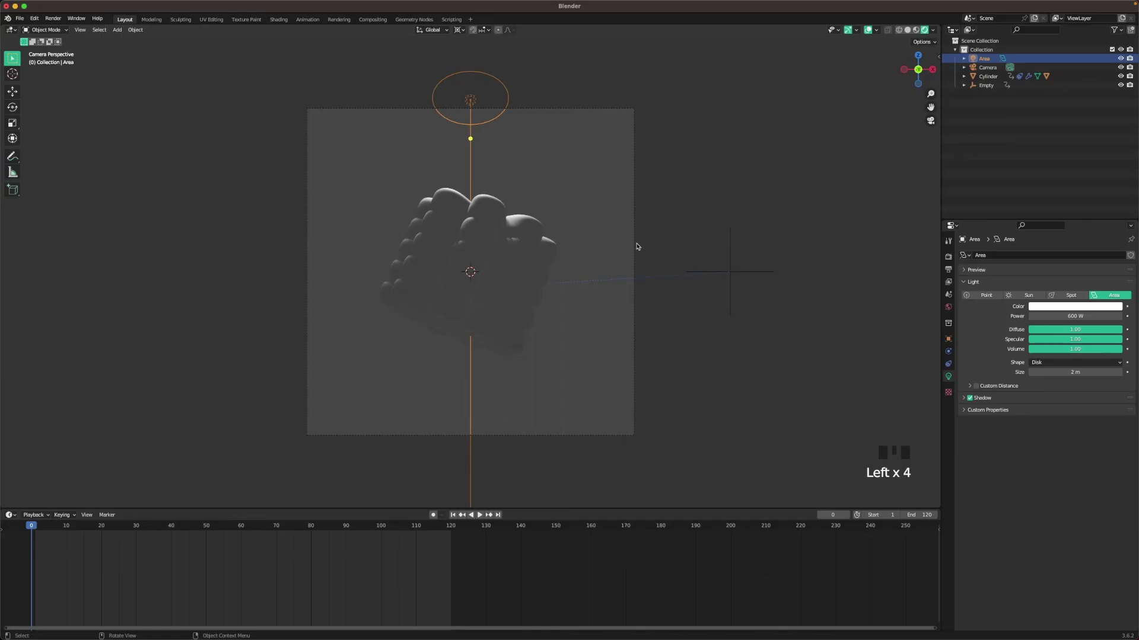
key("shift+d")
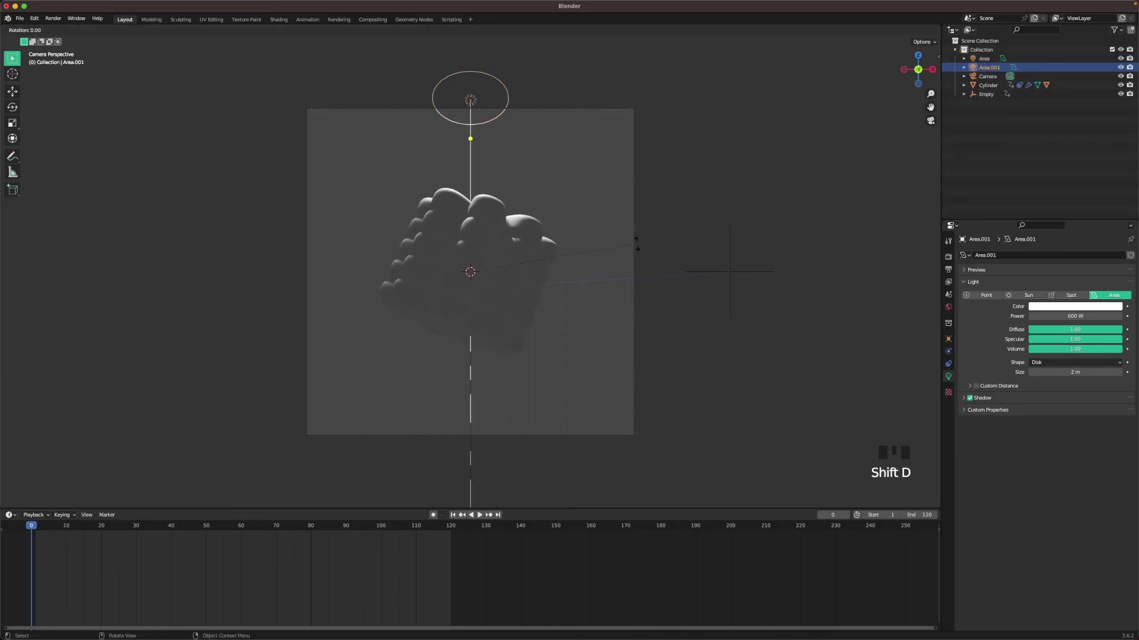
type("z120")
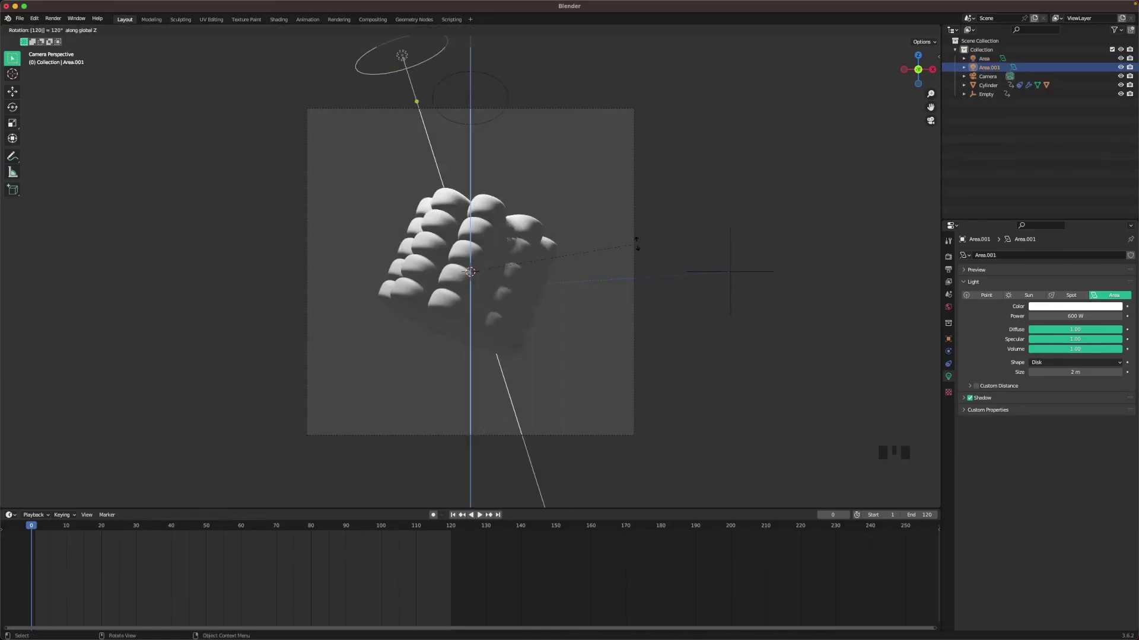
key("minus")
key("Return")
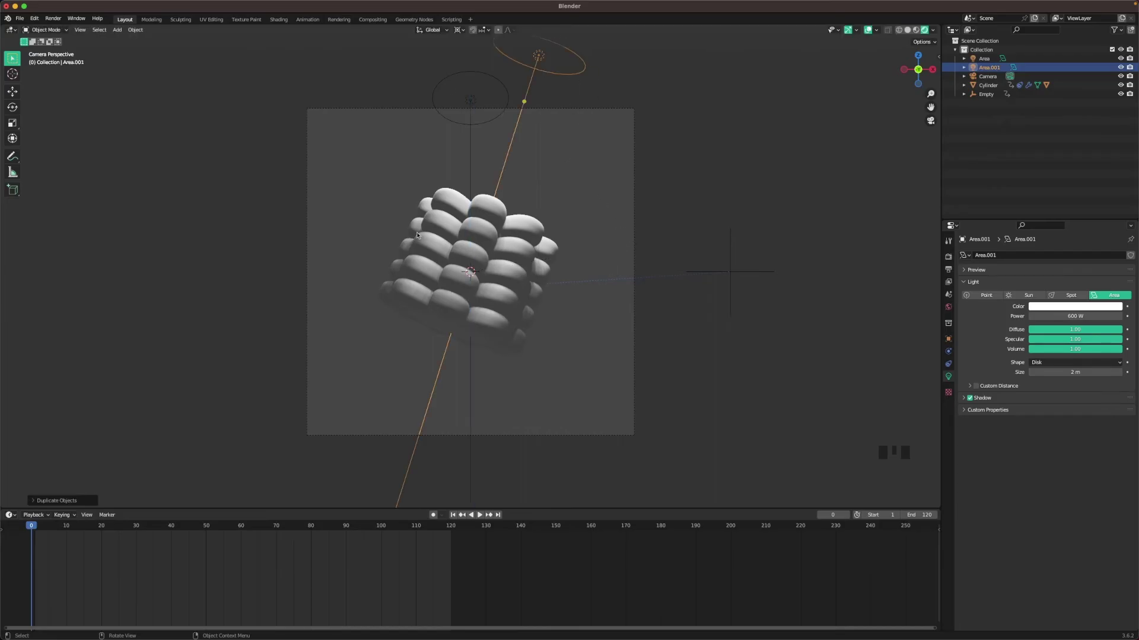
- Rotate the duplicated light -30° around its local X axis
key("r")
key("x")
key("x")
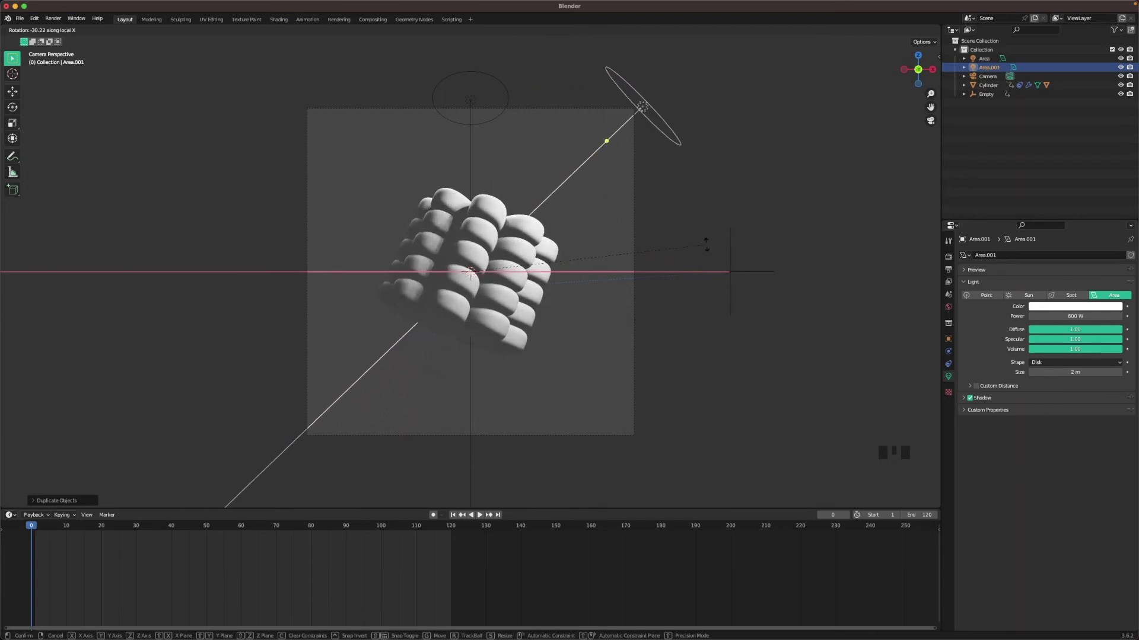
type("-30")
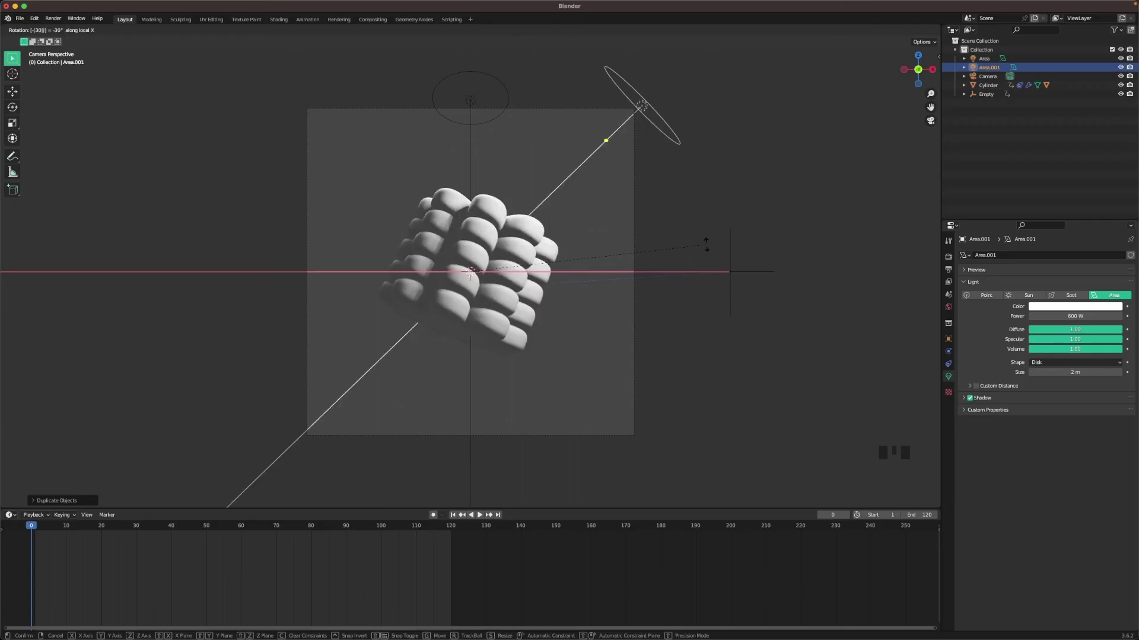
key("Return")
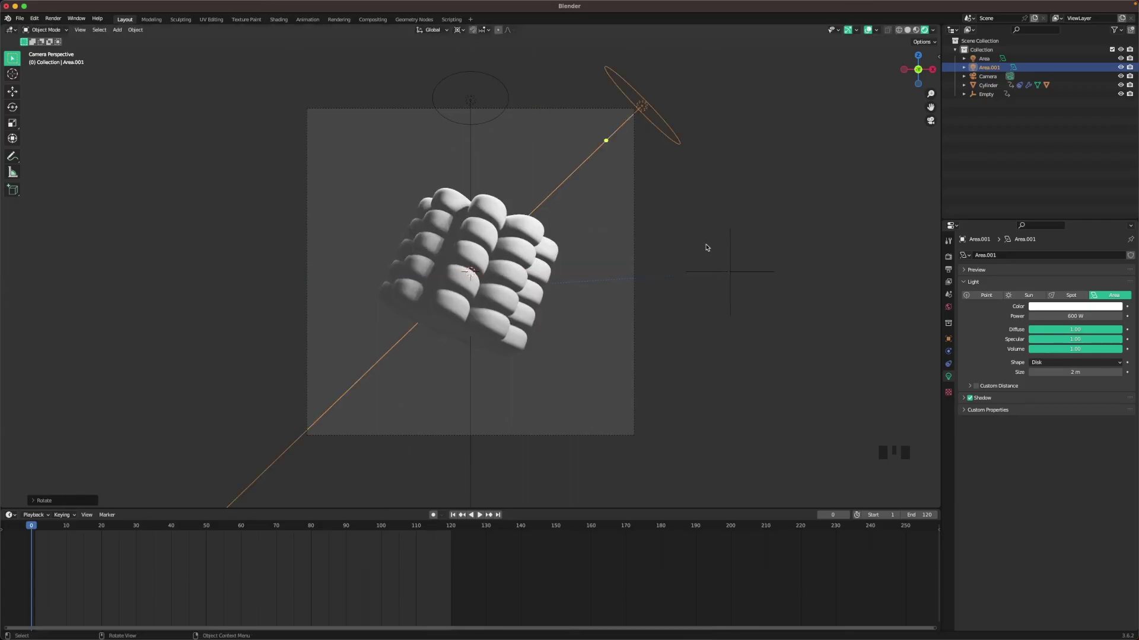
- Move the duplicated light slightly less than 2 m along its local Z axis, away from the model
key("g")
key("z")
key("z")
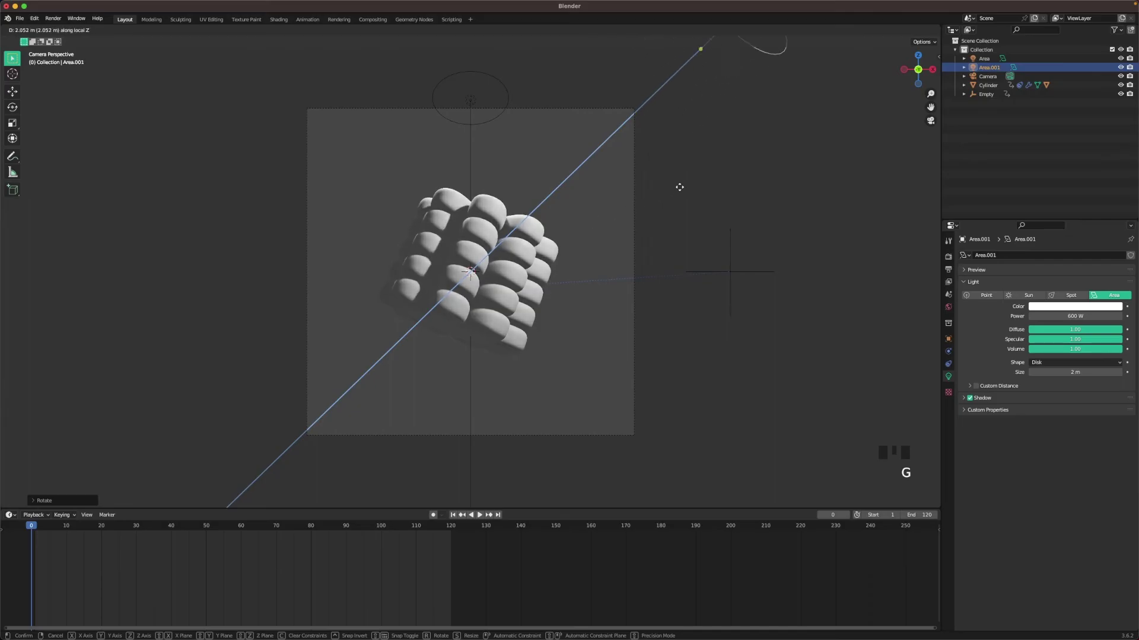
left_click(665, 204)
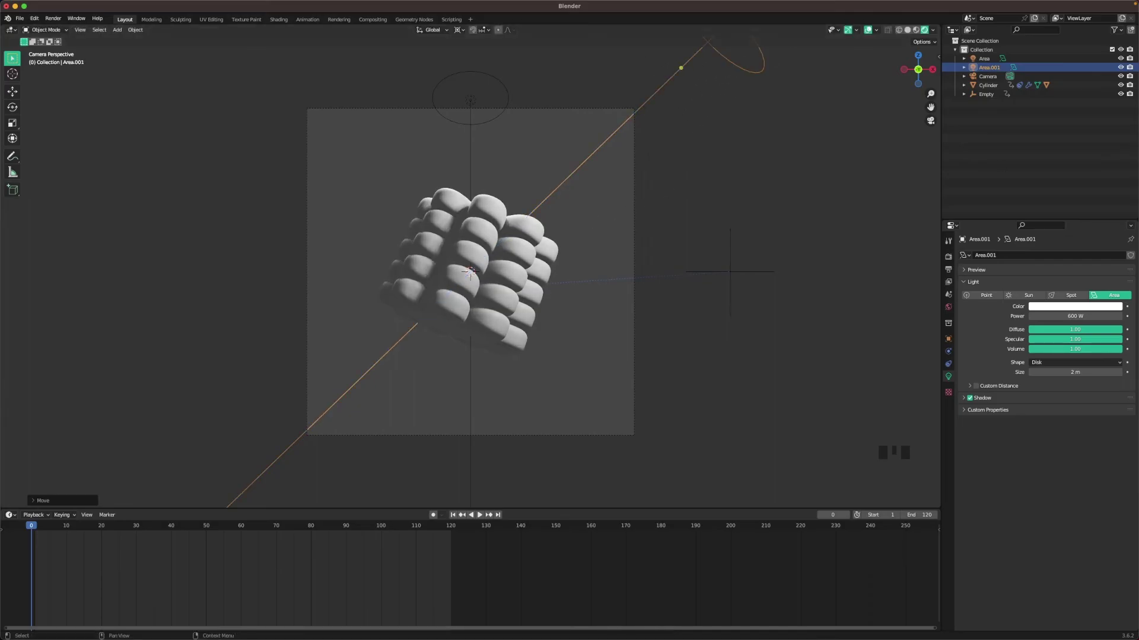
- Give the duplicated light an orange color with hex value FF9A62
left_click(1044, 306)
left_click(1072, 276)
type("FF9A62")
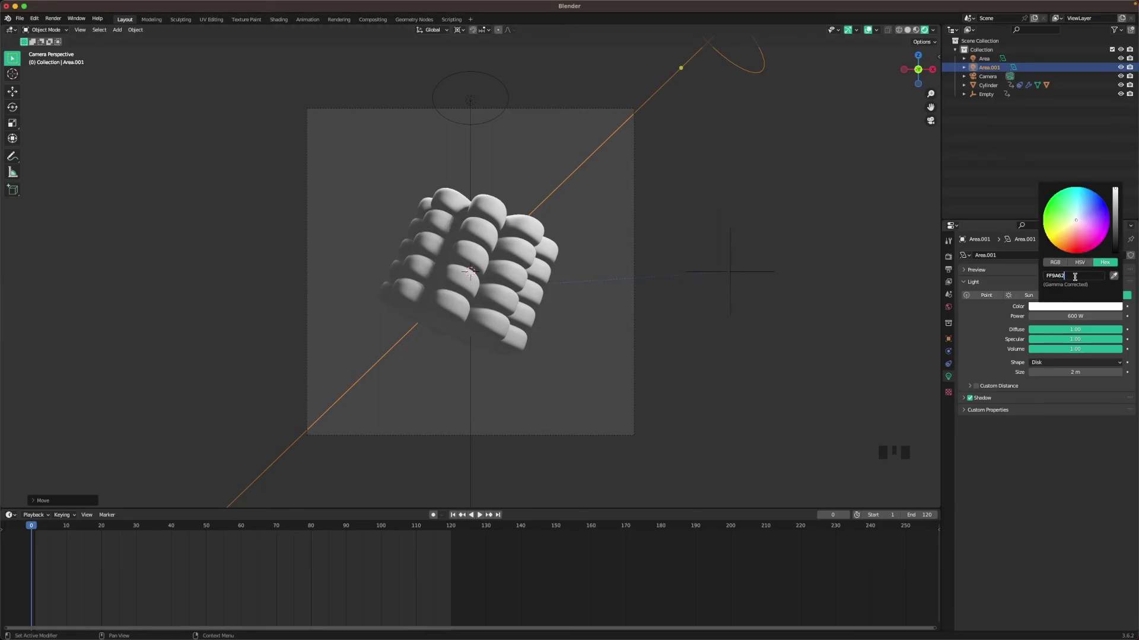
key("Return")
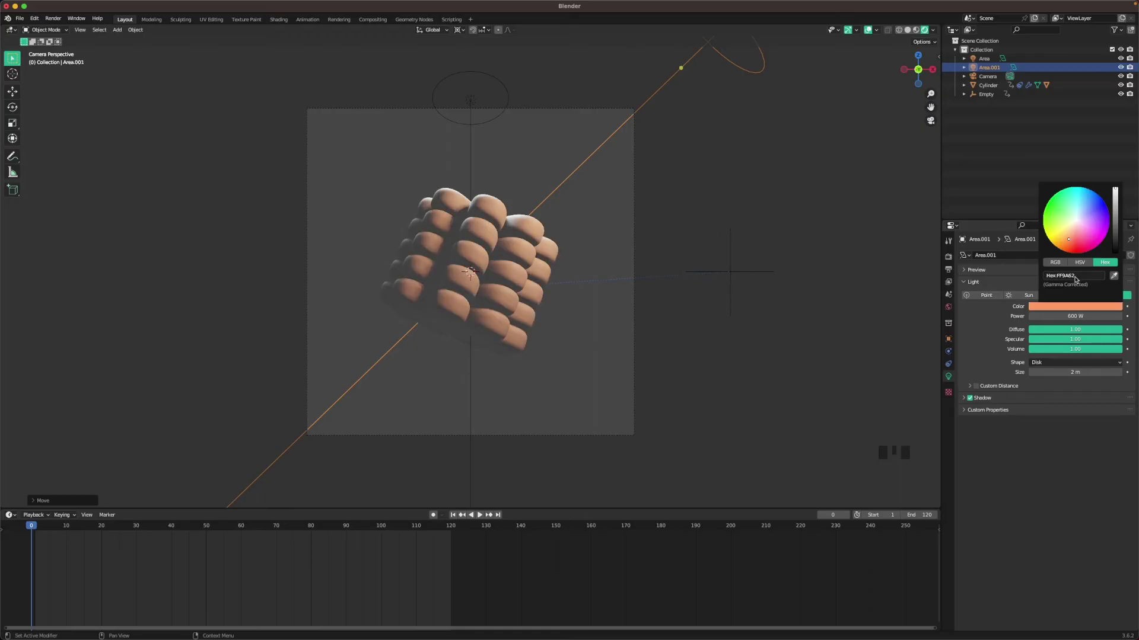
left_click(818, 282)
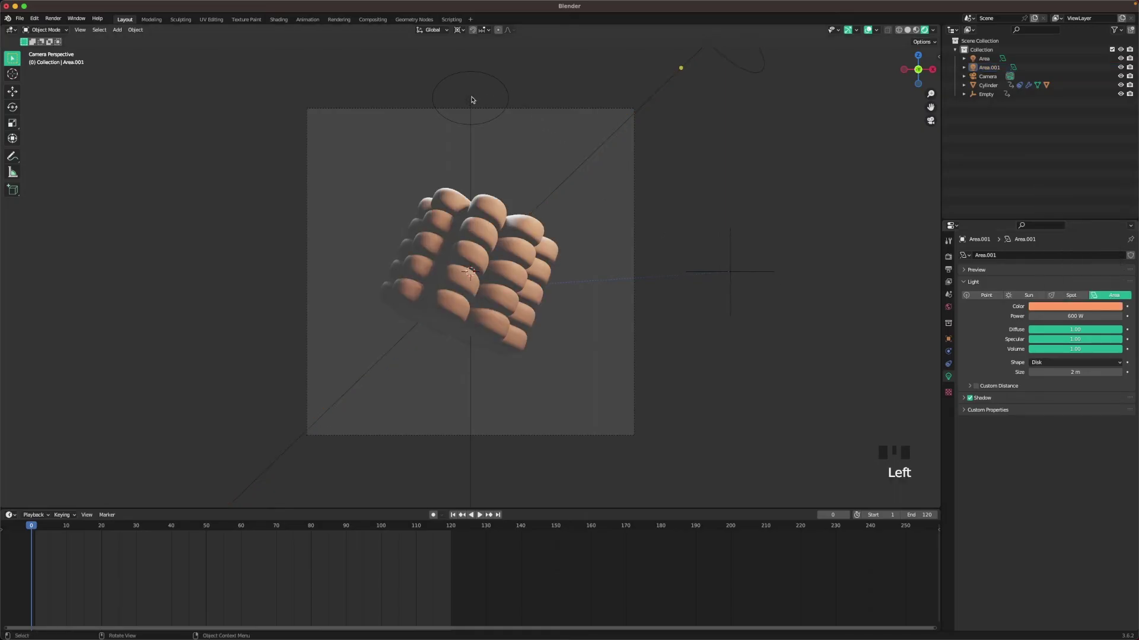
- Duplicate the original white area light and rotate the copy 120° around the global Z axis
left_click(471, 100)
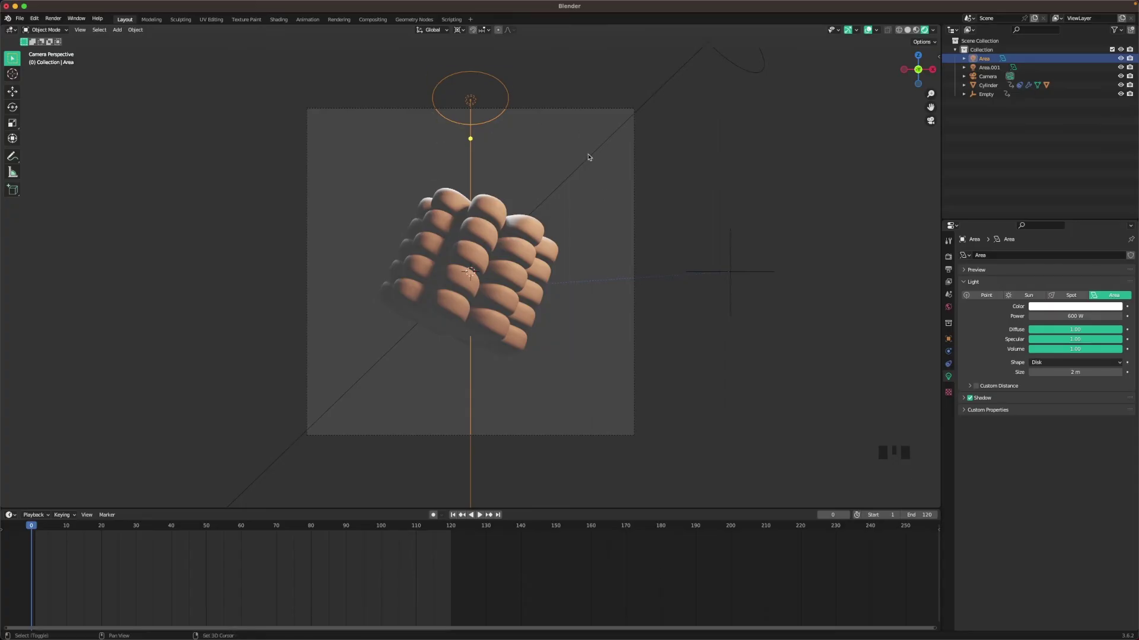
key("shift+d")
key("r")
key("z")
key("1")
key("5")
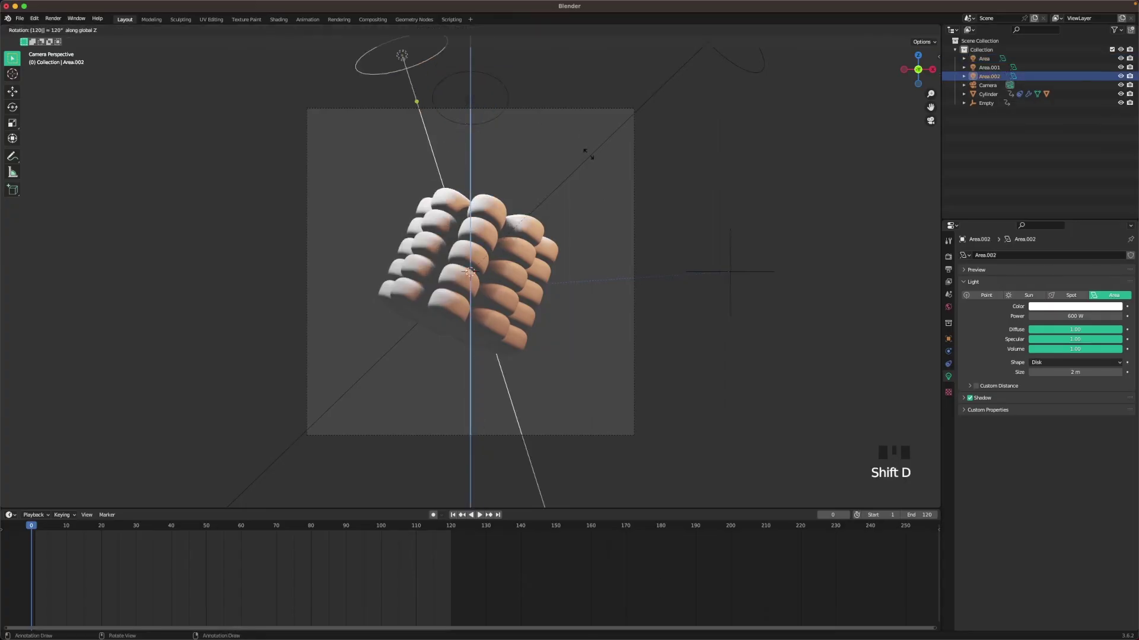
key("Return")
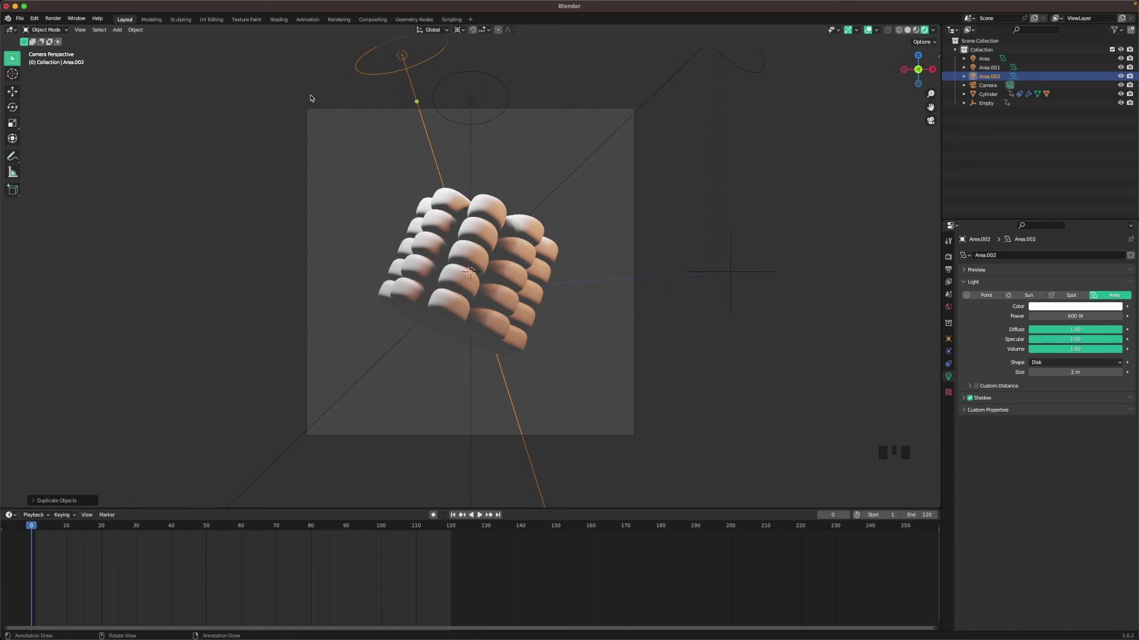
- Rotate the new light copy -110° around its local X axis so it shines from below the model
key("r")
key("x")
key("x")
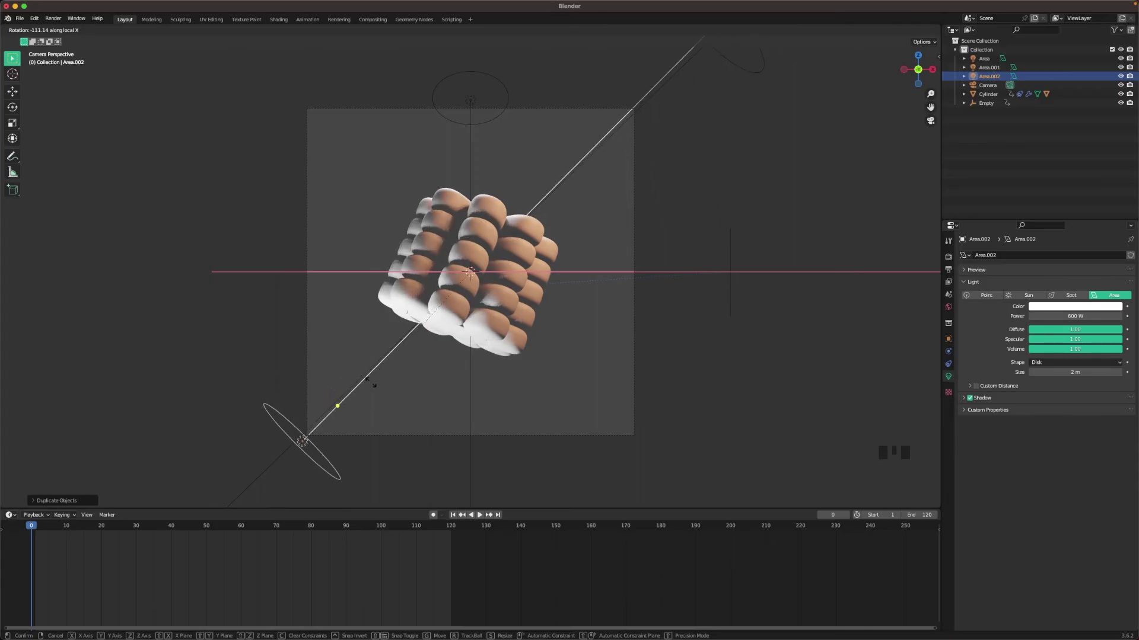
type("-110")
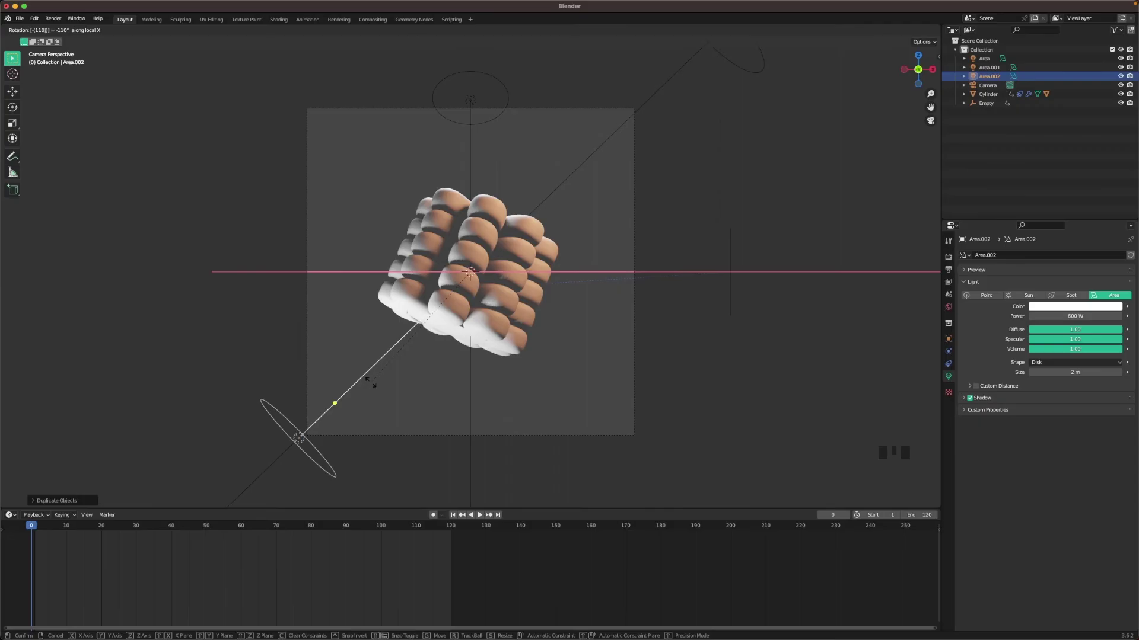
key("Return")
- Set the power of the light below the model to 200 W
left_click(1074, 316)
type("200")
key("Return")
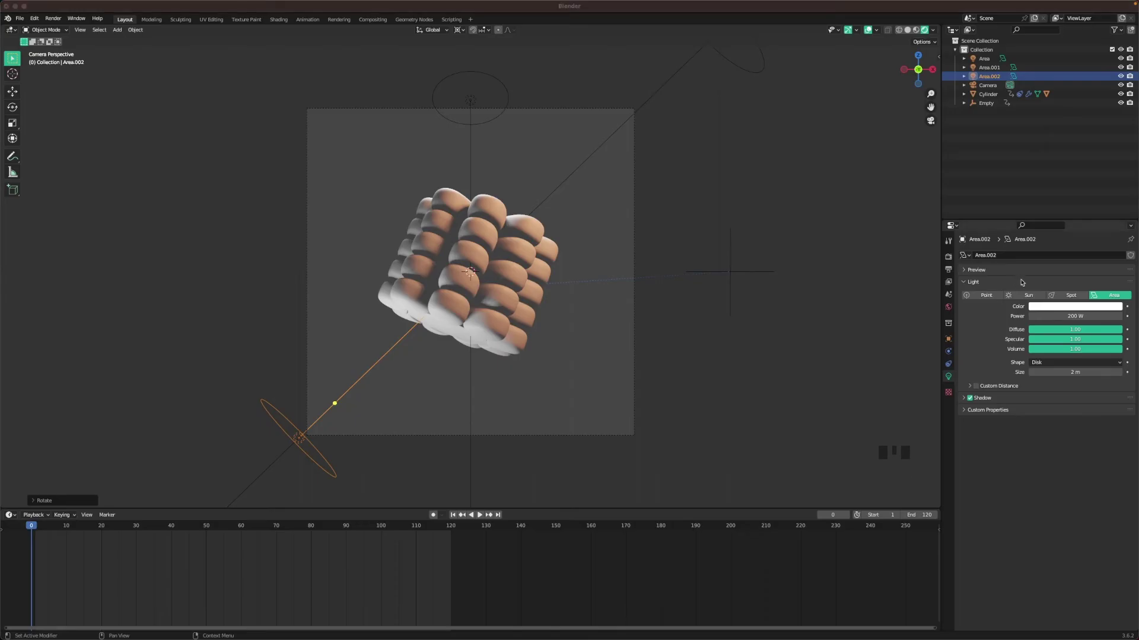
- Give the light below the model a blue color with hex value 006AC5
left_click(1039, 307)
left_click(1078, 276)
type("006AC5")
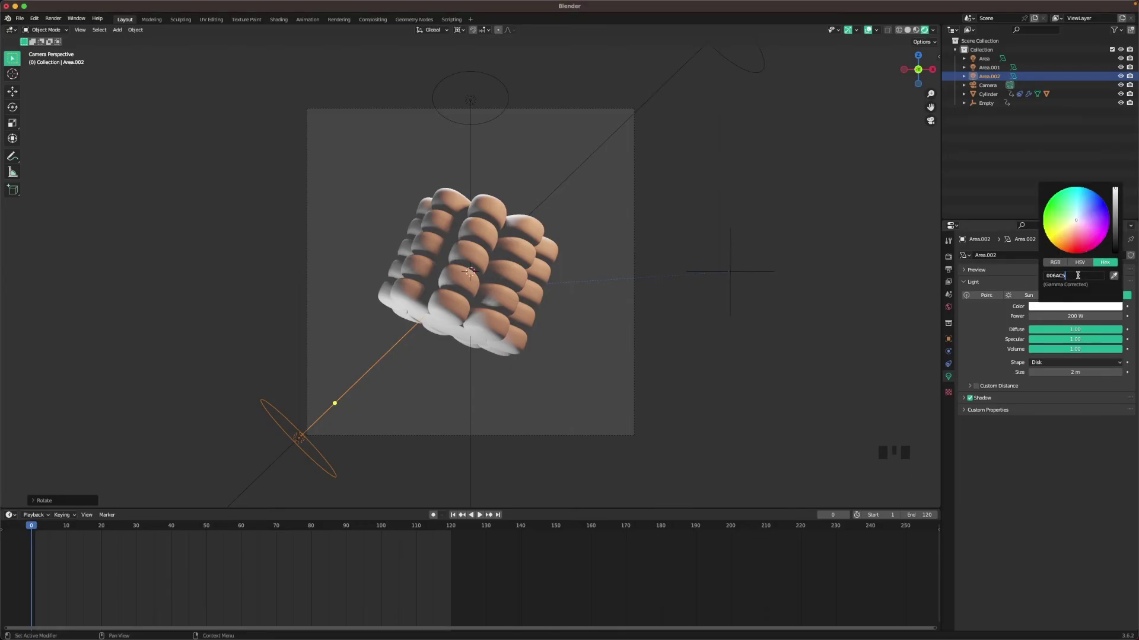
key("Return")
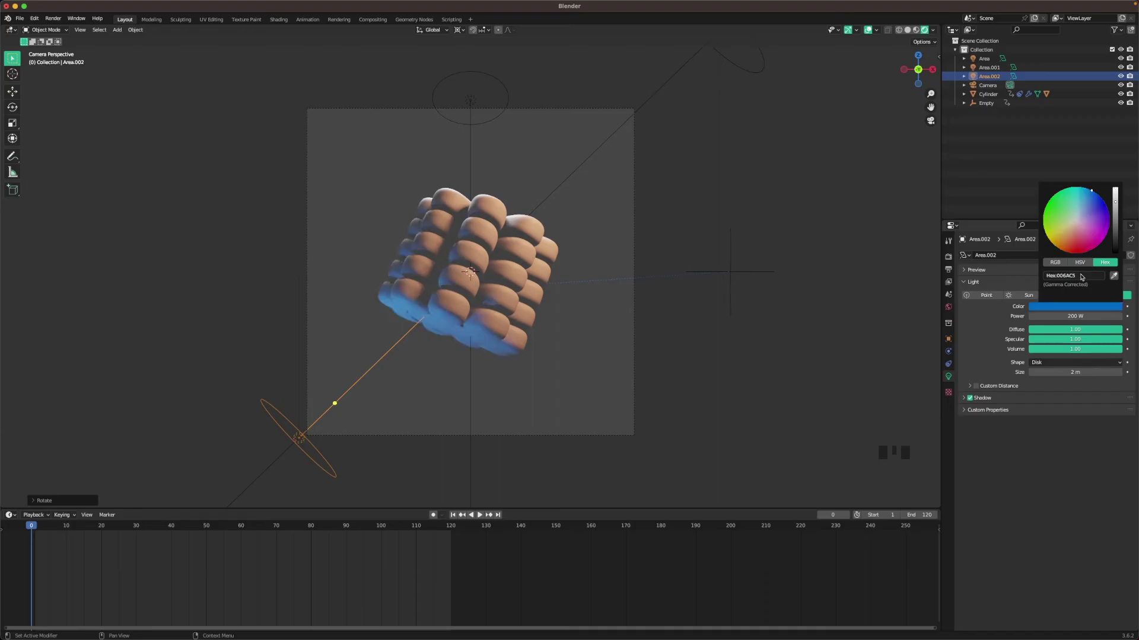
left_click(391, 407)
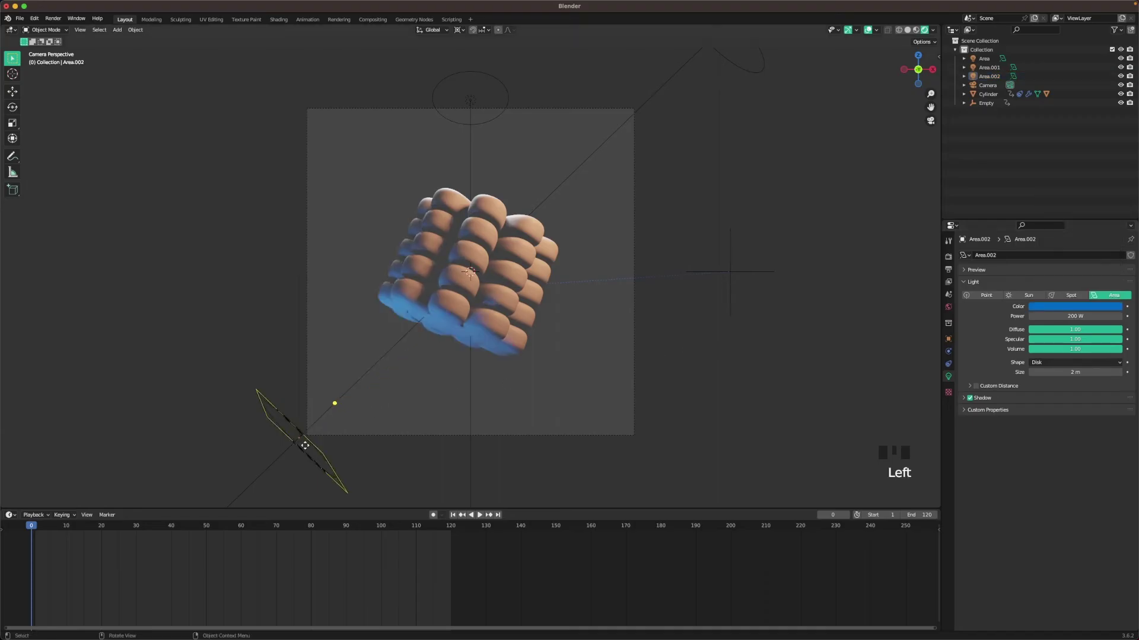
- Set the blue light's power to 100 W and move it about 0.96 m outward along its local Z axis
left_click(333, 403)
left_click(1074, 316)
type("100")
key("Return")
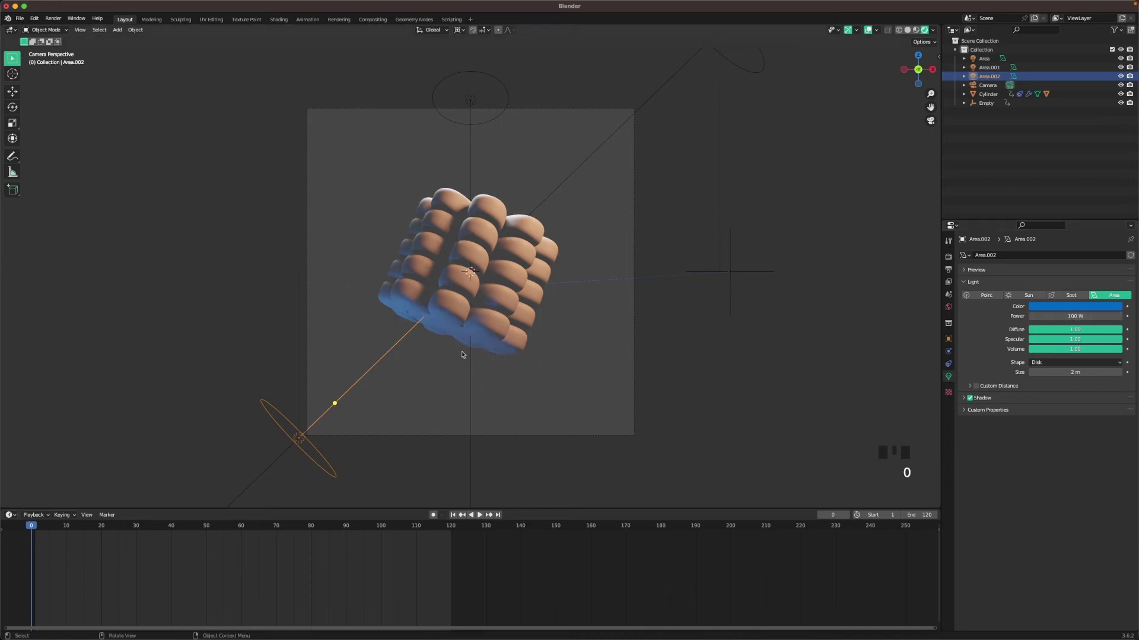
key("g")
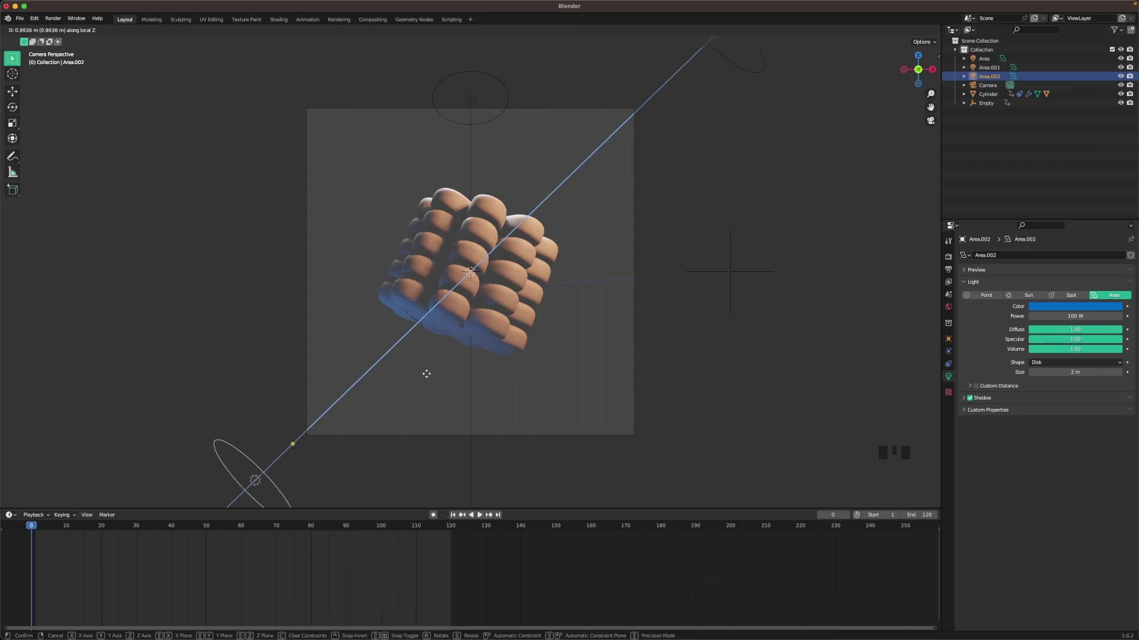
left_click(427, 373)
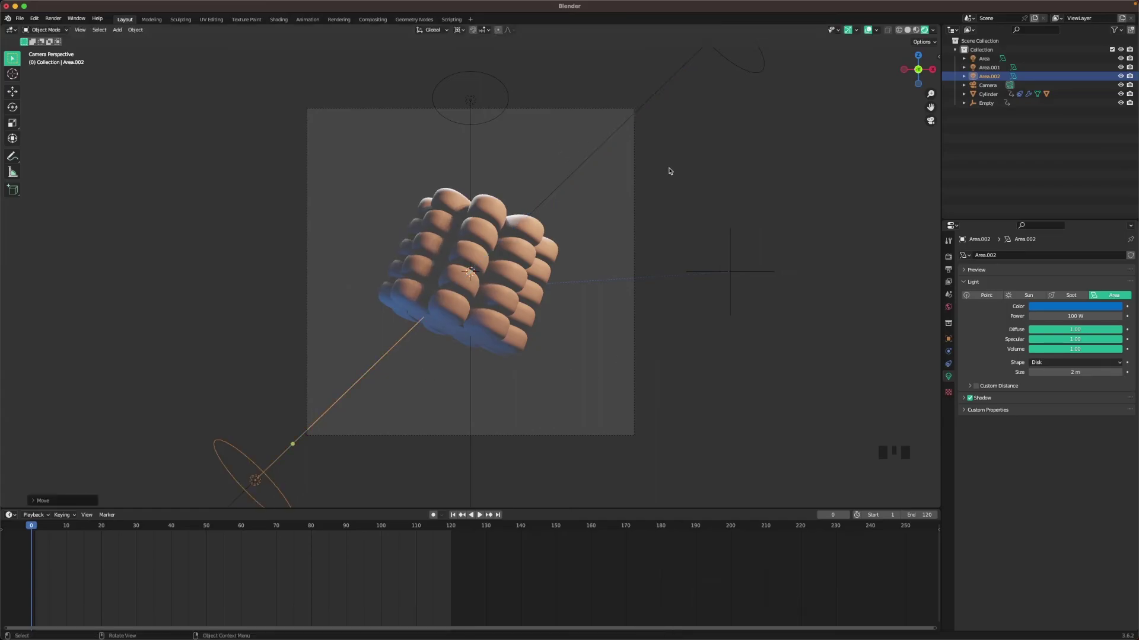
- Set the power of the white area light above the model to 750 W
left_click(479, 100)
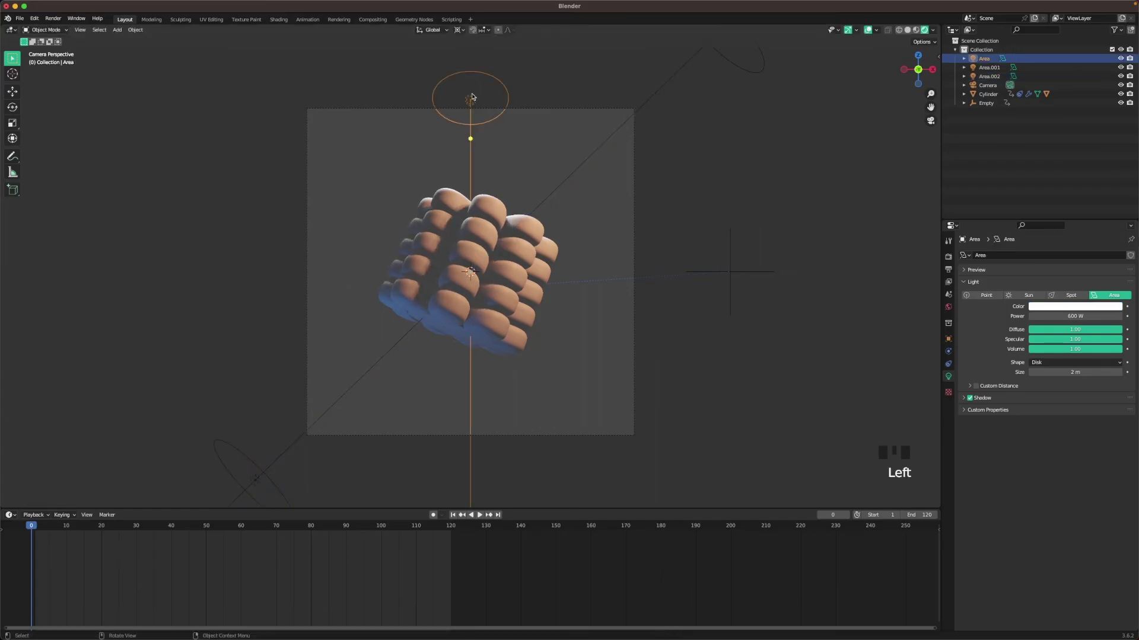
left_click(1074, 316)
type("750")
key("Return")
left_click(708, 187)
- Add a plane mesh at the origin and rotate it 90° around the X axis to stand upright
middle_click_drag(391, 250, 795, 351)
scroll(749, 348, "down", 3)
key("shift+a")
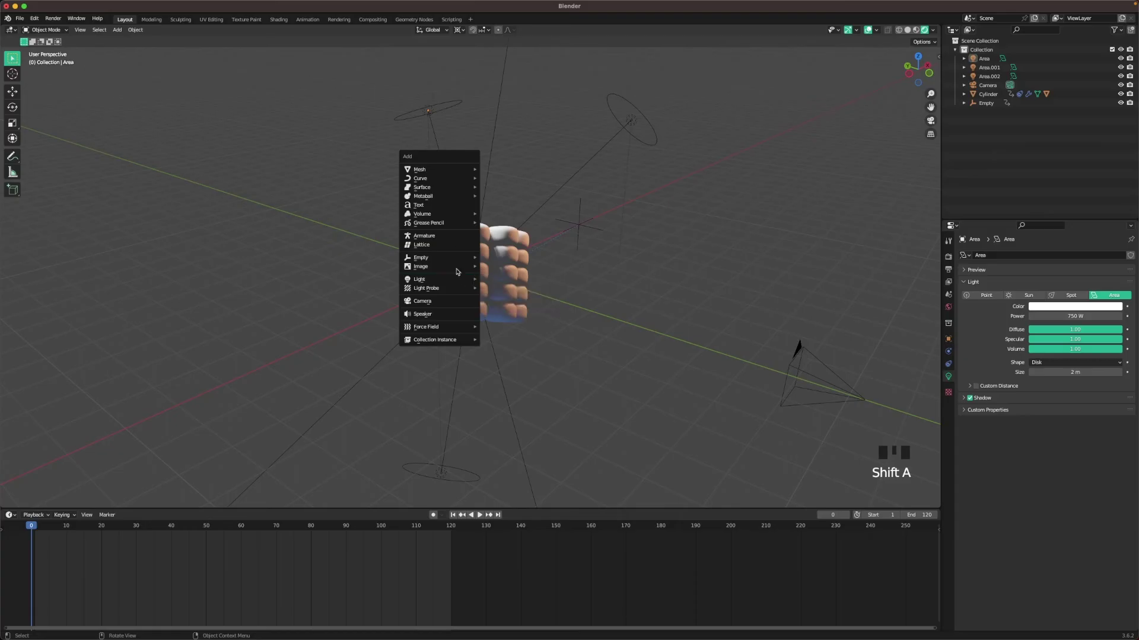
mouse_move(442, 169)
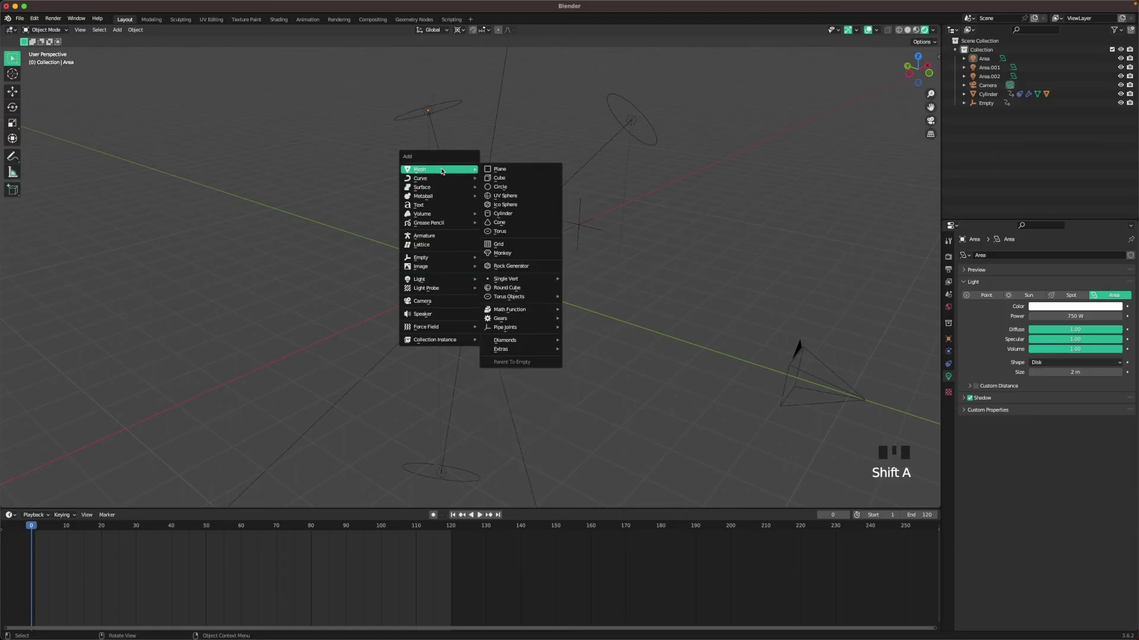
left_click(507, 172)
type("rx90")
key("Return")
- Move the upright plane along the global Y axis to sit far behind the model as a backdrop
key("g")
key("y")
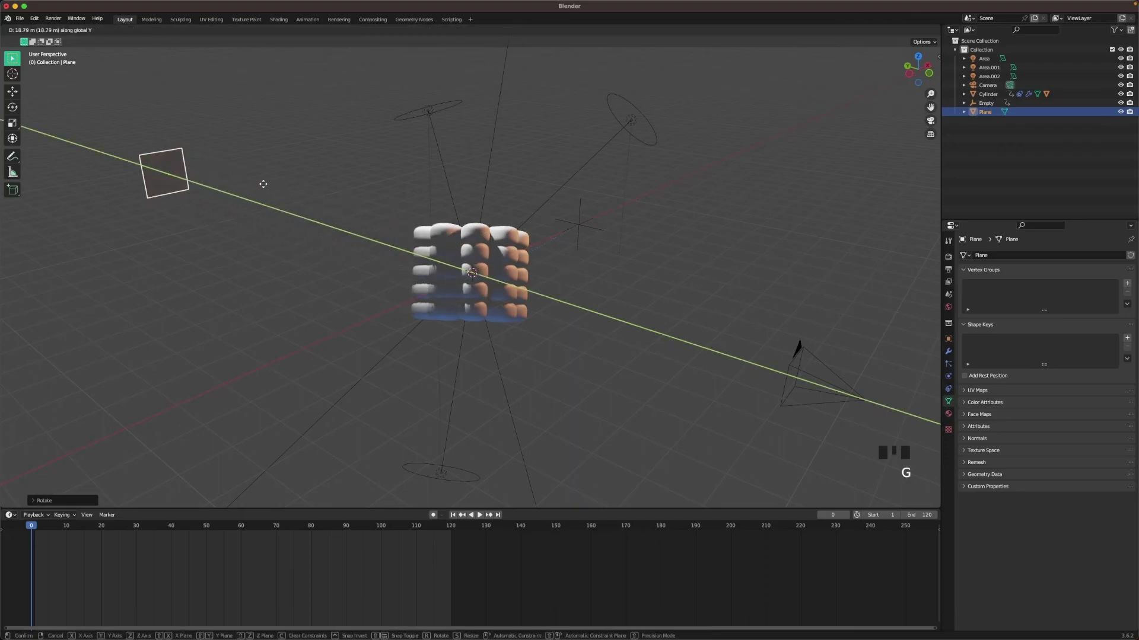
left_click(241, 180)
- Enter Edit Mode on the backdrop plane and set the transform pivot point to Median Point
middle_click_drag(242, 180, 390, 233, "shift")
key("Tab")
key("s")
right_click(391, 240)
key("period")
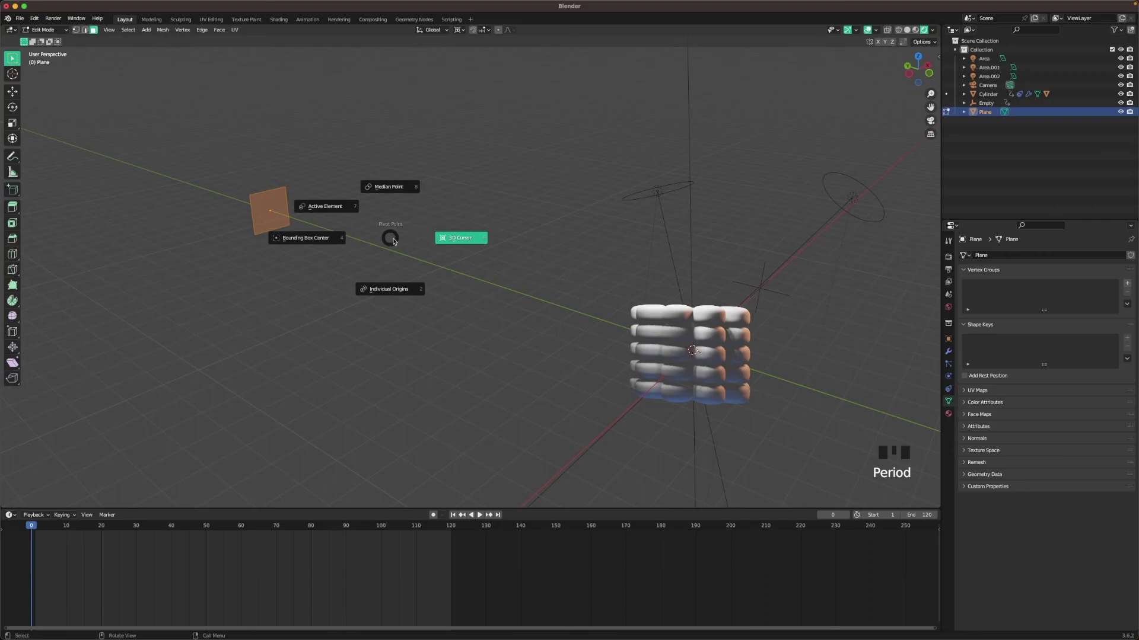
left_click(392, 188)
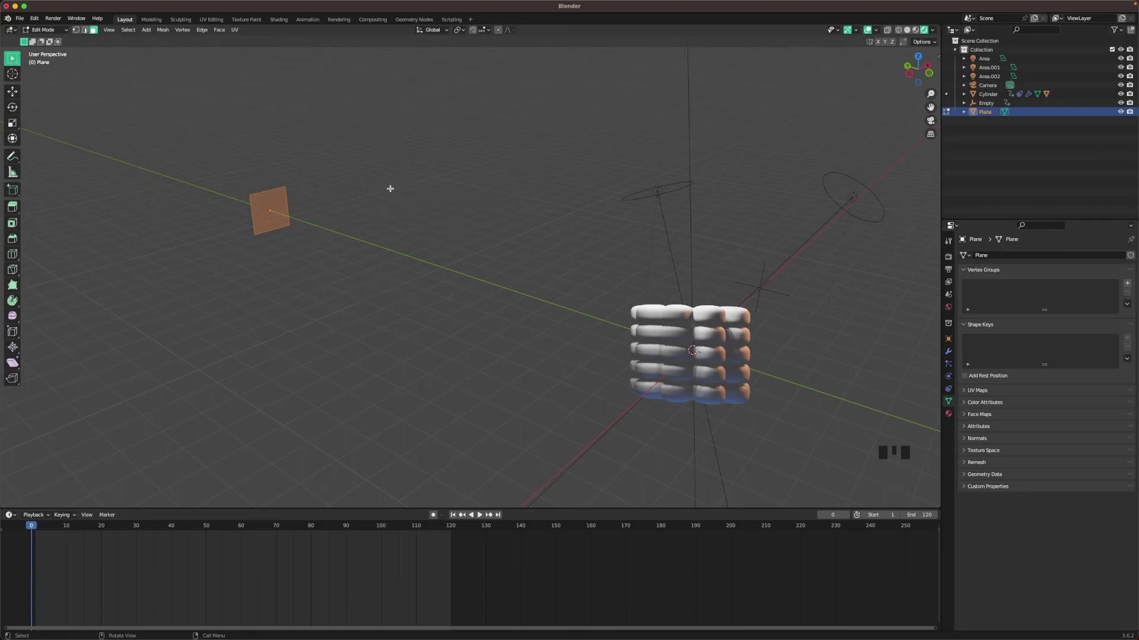
- Scale the backdrop plane's face up until it fills the whole camera frame, and return to Object Mode
key("s")
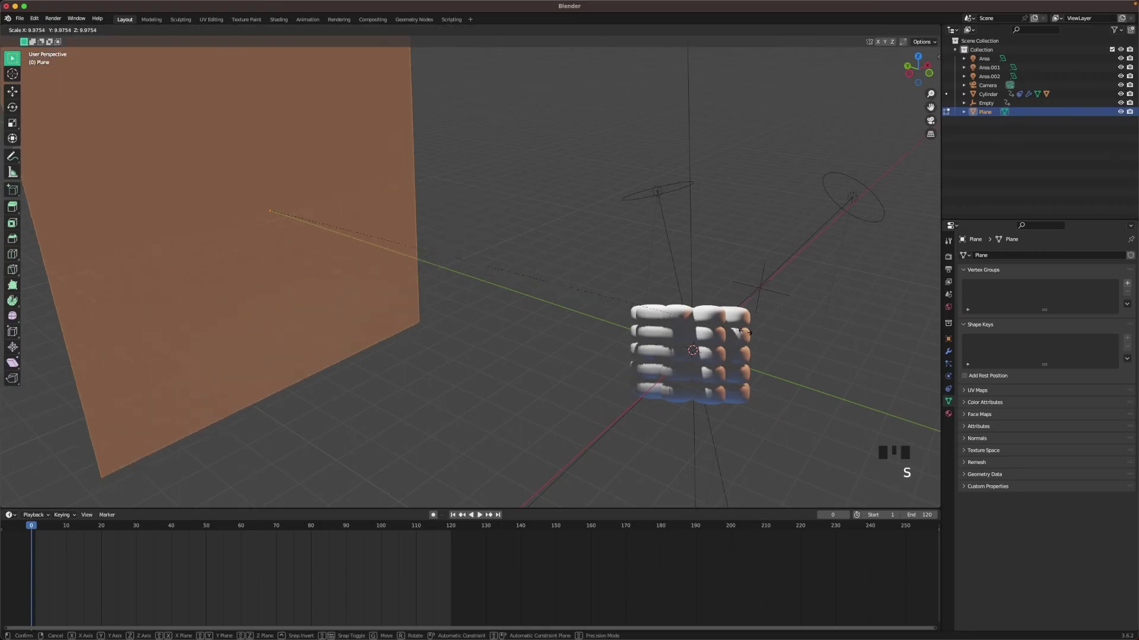
left_click(846, 354)
key("Tab")
key("Tab")
key("grave")
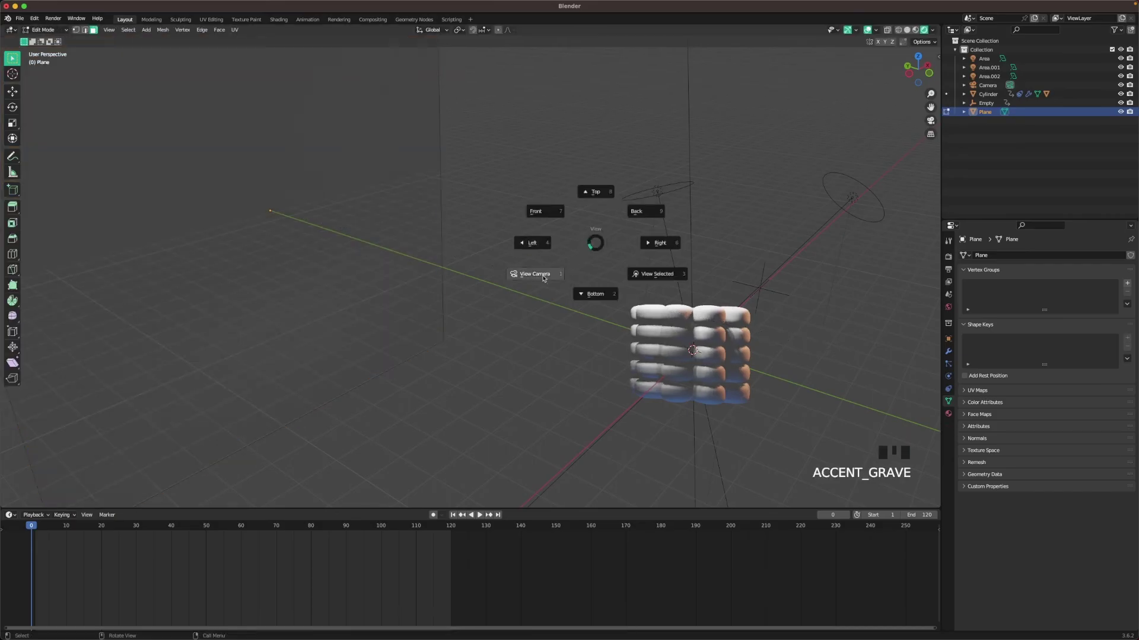
left_click(544, 279)
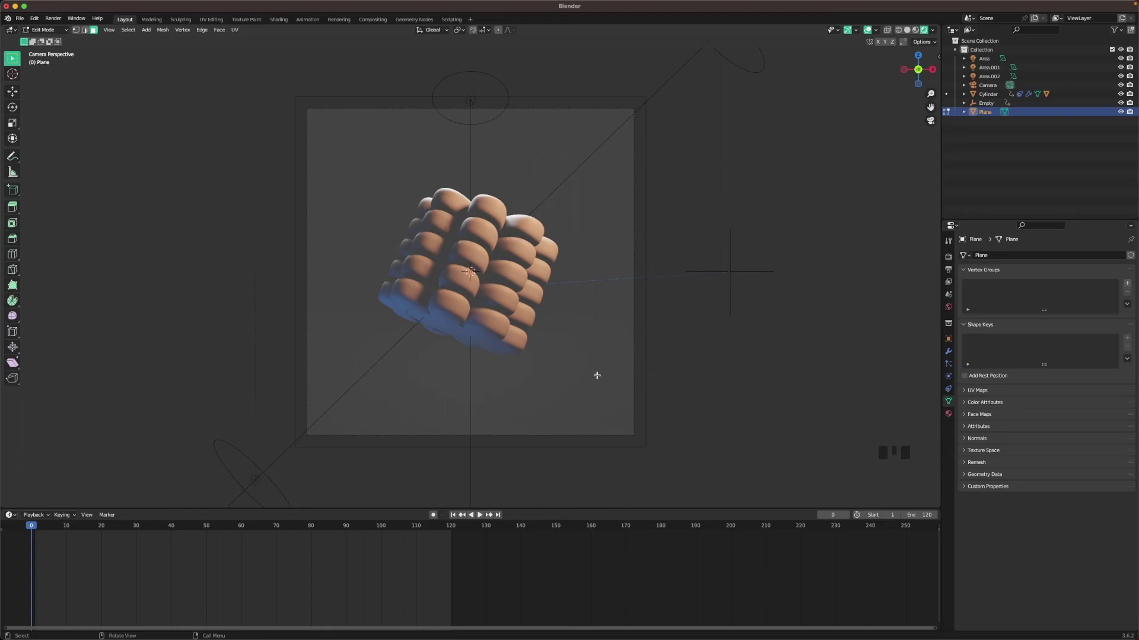
key("Tab")
left_click(727, 190)
- Add a new area light at the origin and rotate it to point toward the backdrop plane
middle_click_drag(727, 191, 492, 229)
scroll(466, 214, "down", 3)
key("shift+a")
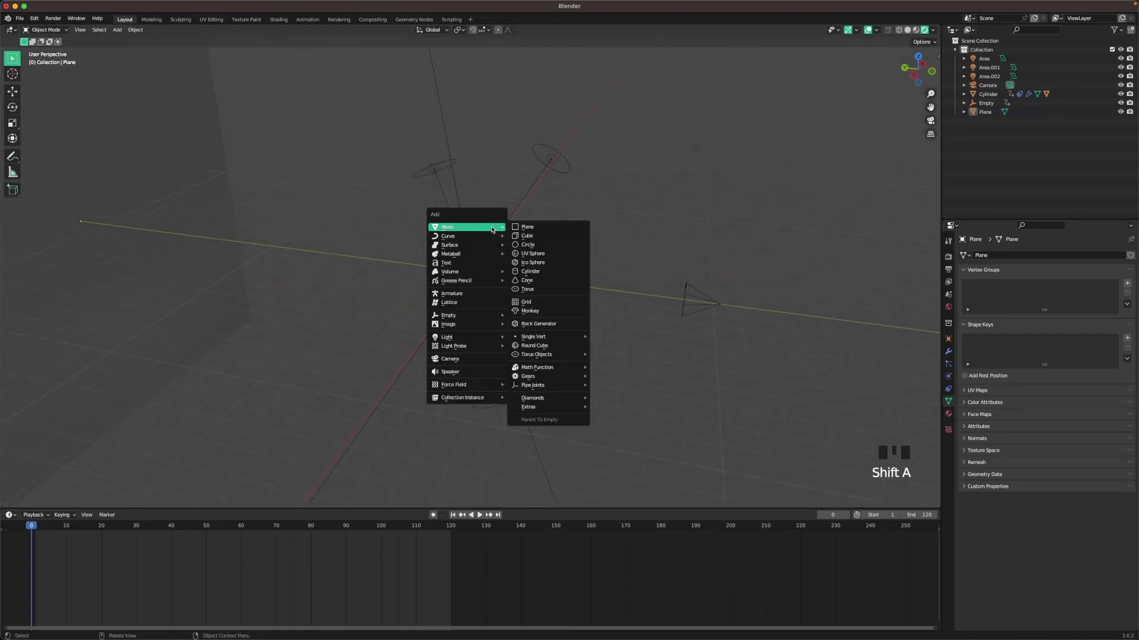
mouse_move(478, 319)
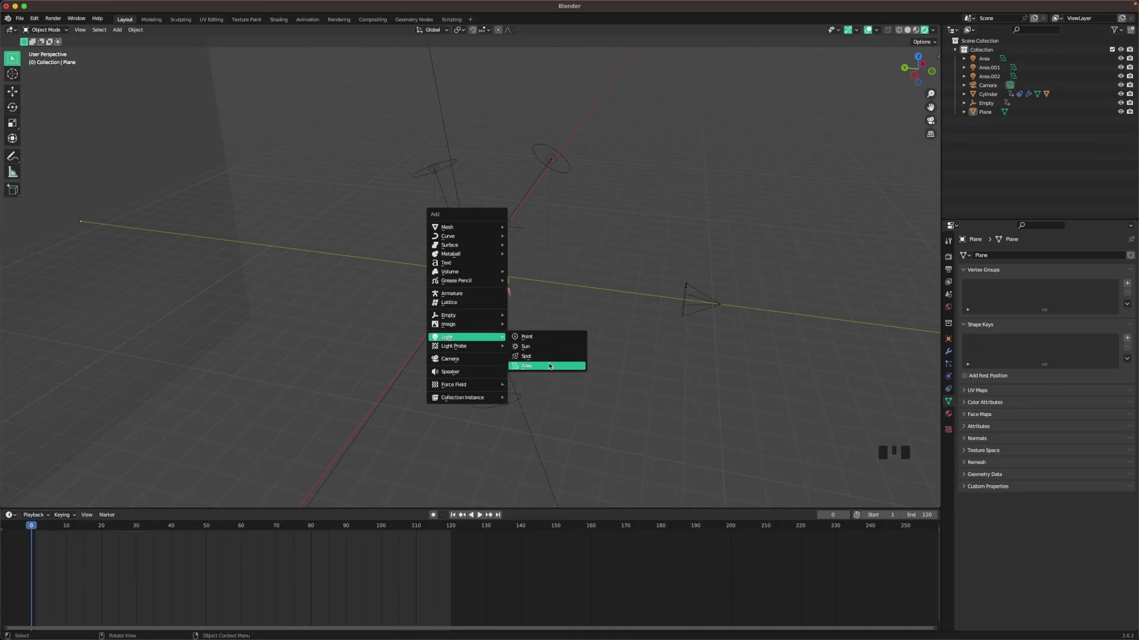
left_click(549, 367)
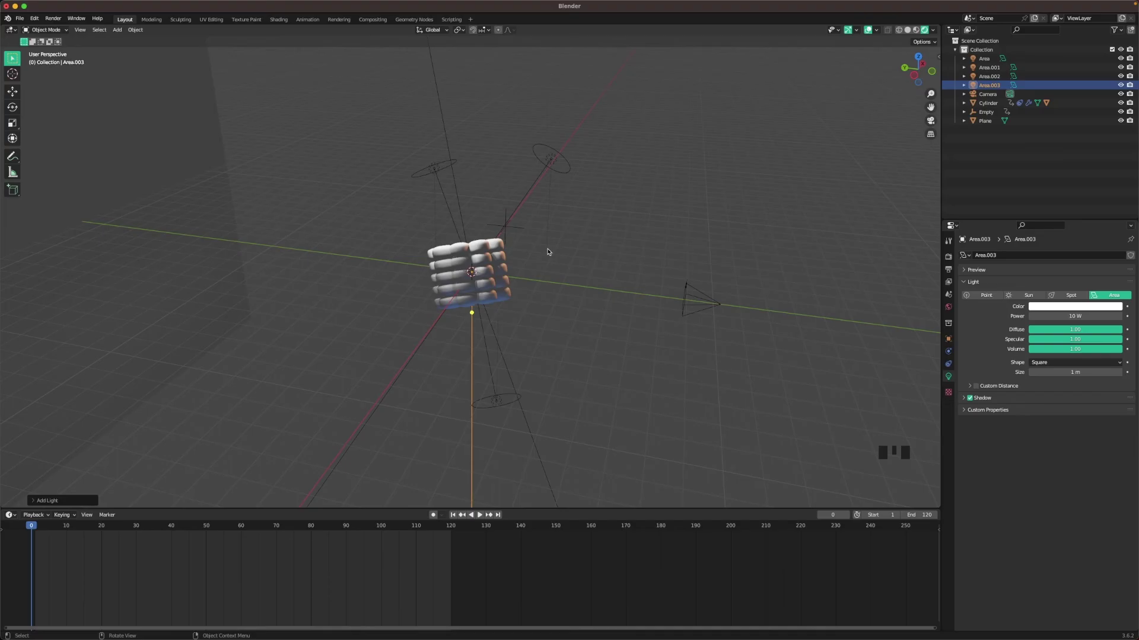
key("r")
left_click(548, 252)
- Move the new area light about 17.9 m along the global Y axis, in front of the backdrop plane
key("g")
key("y")
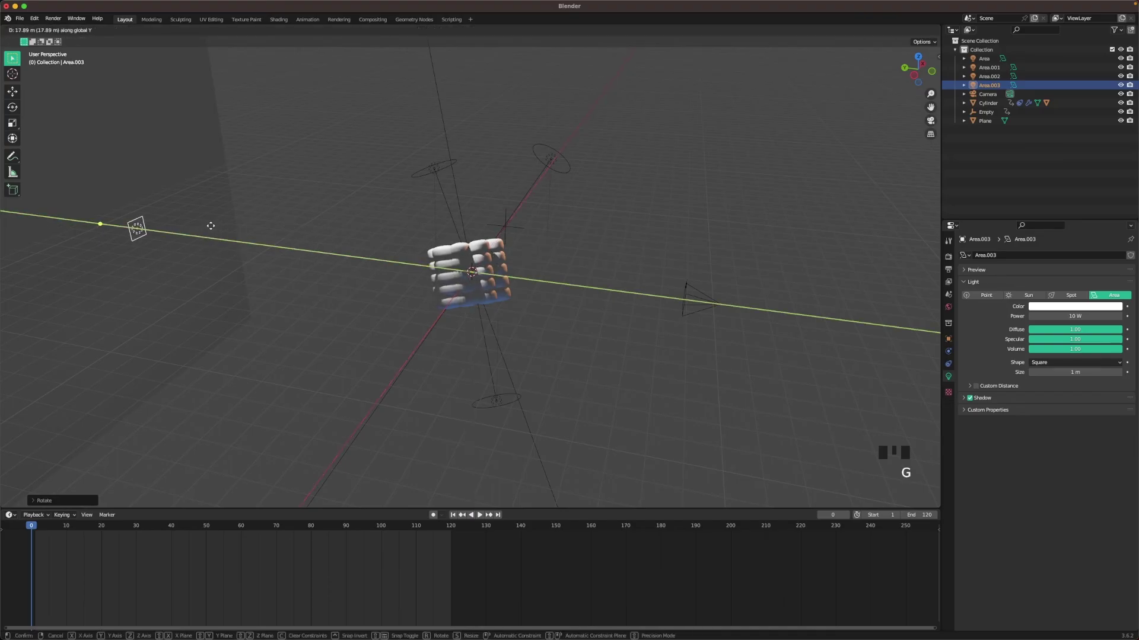
left_click(211, 226)
middle_click_drag(211, 226, 529, 252, "shift")
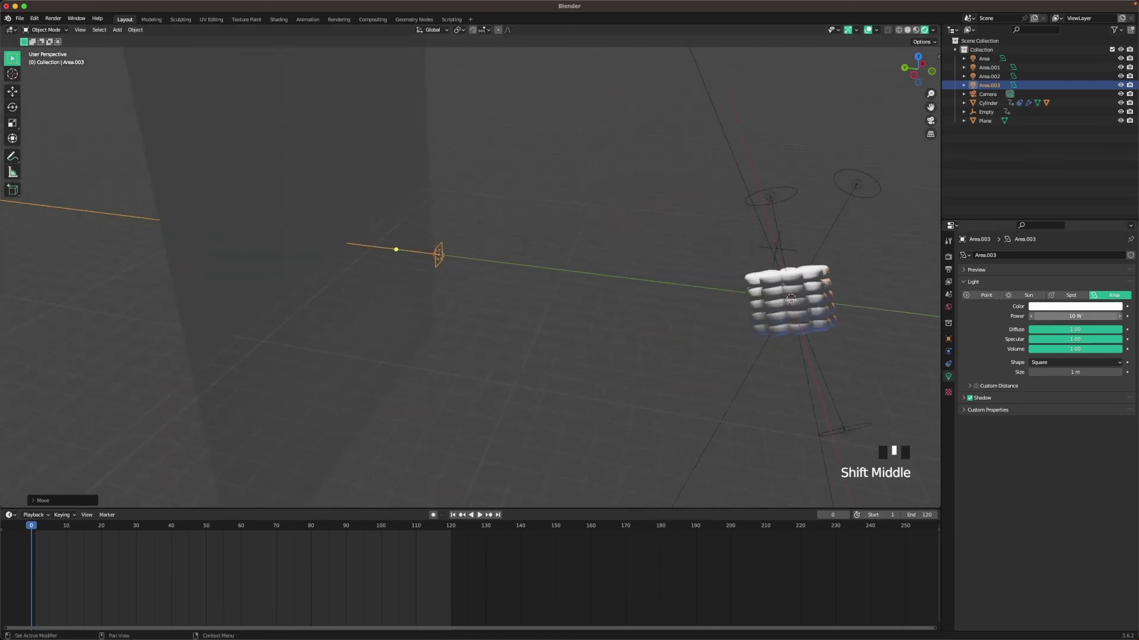
- Set the backdrop light's power to 700 W
left_click(1051, 316)
type("7")
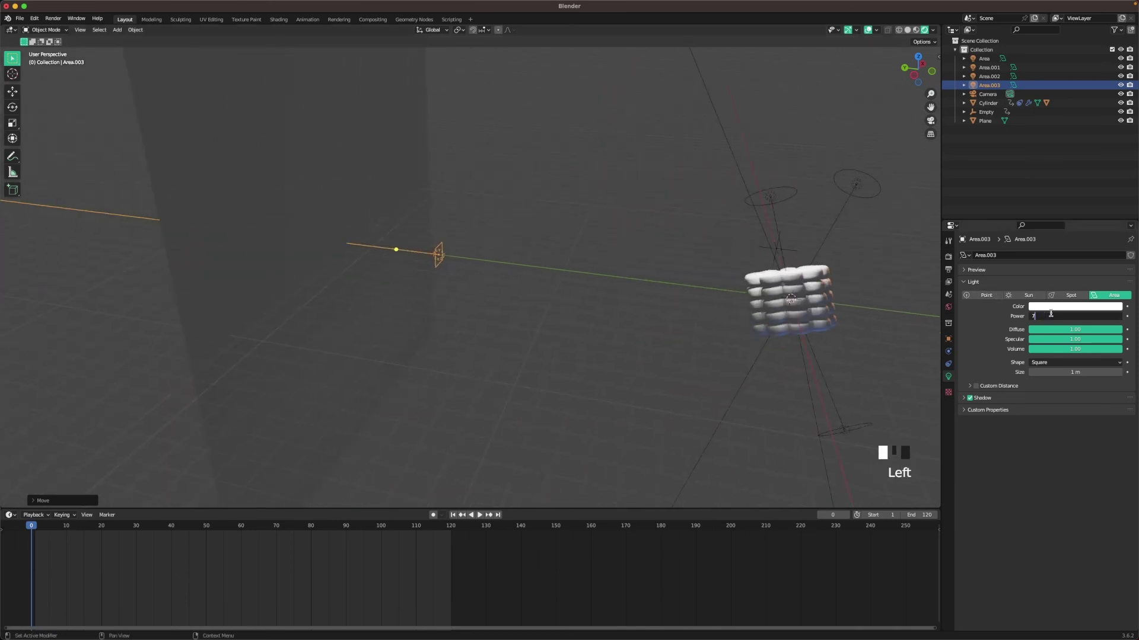
type("00")
key("Return")
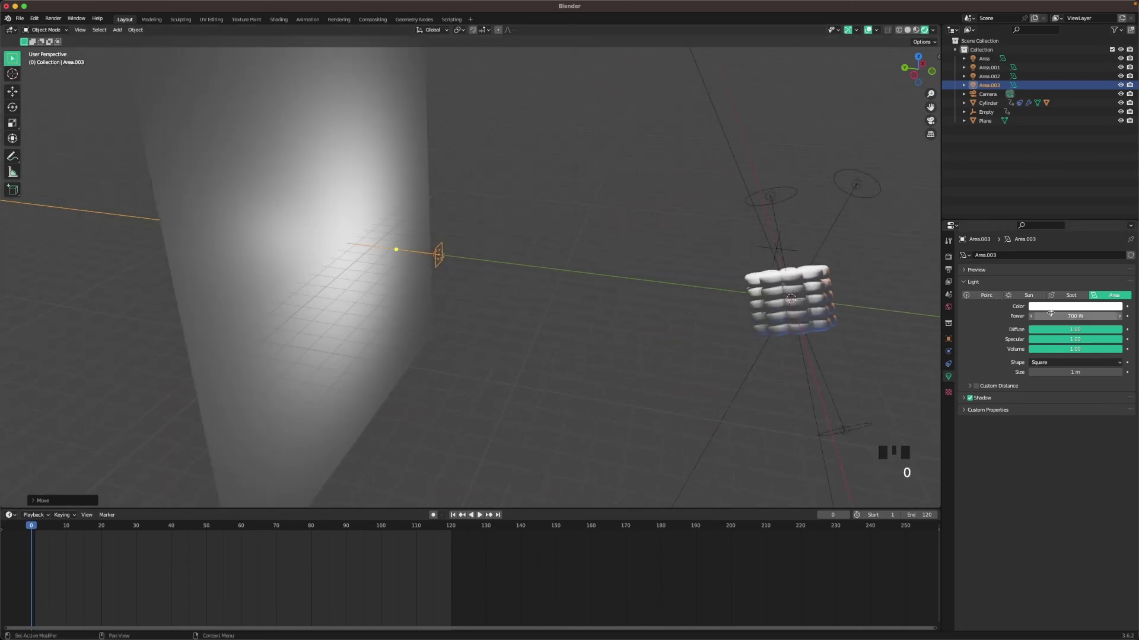
- Change the backdrop light's shape to Disk with a size of 3 m
left_click(1063, 362)
left_click(1062, 392)
left_click(1056, 373)
type("3")
key("Return")
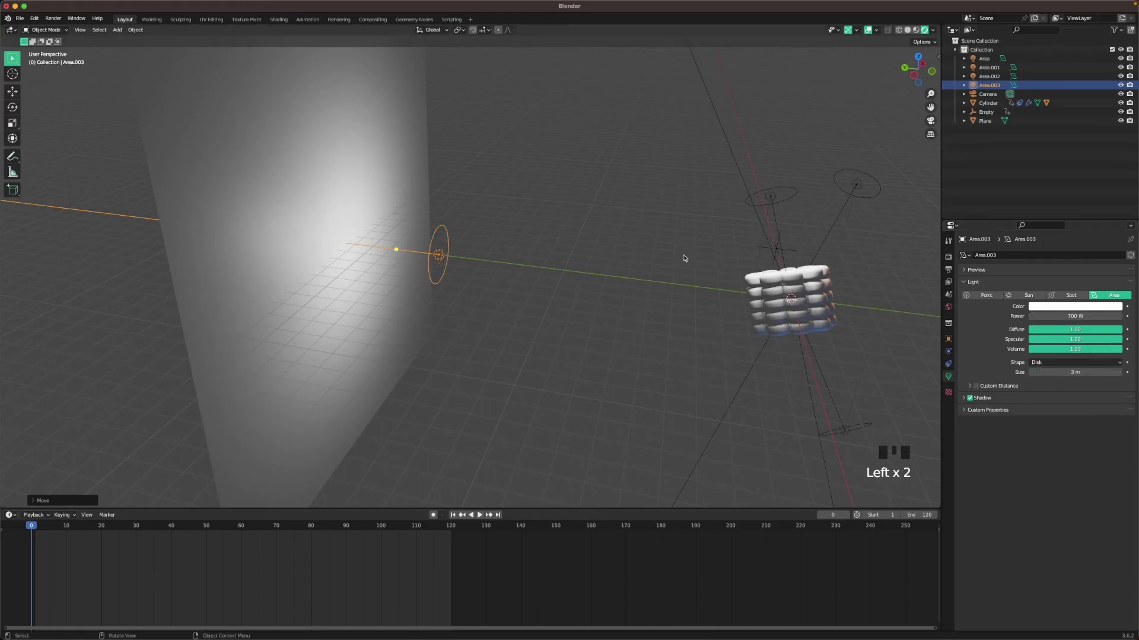
- Look through the camera and set the backdrop light's power to 600 W
key("grave")
left_click(641, 287)
scroll(639, 302, "up", 1)
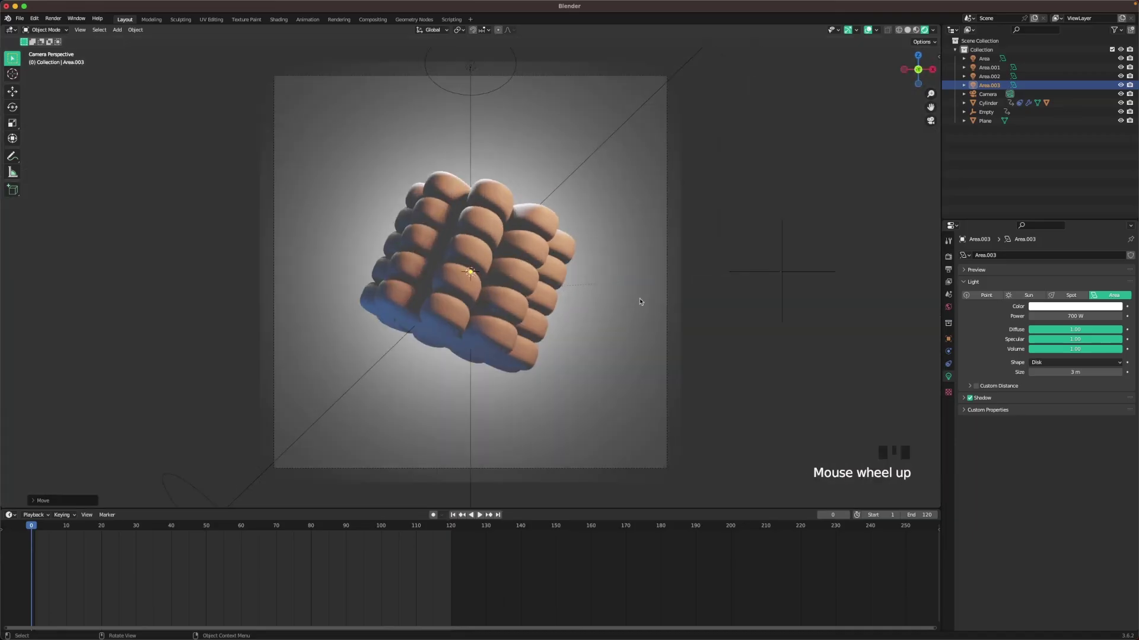
left_click(1065, 314)
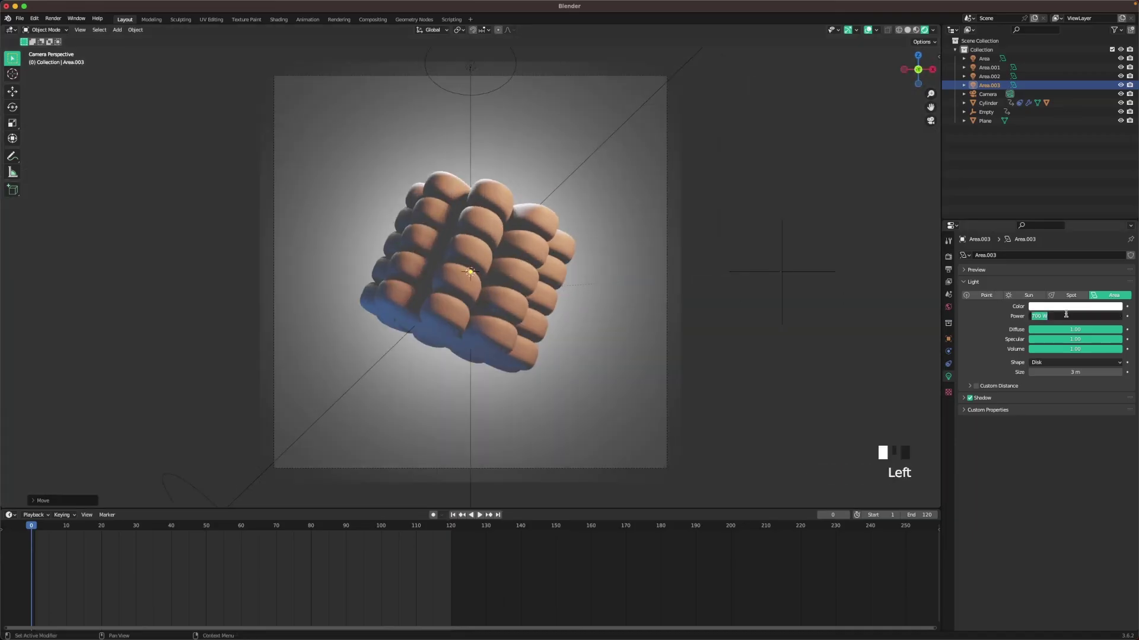
type("600")
key("Return")
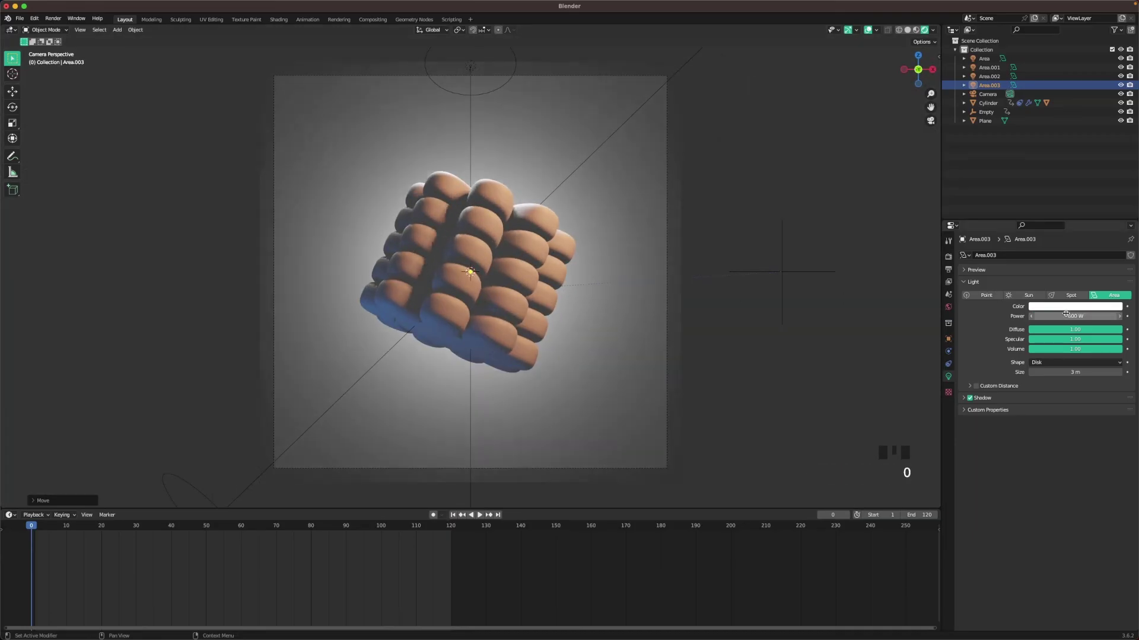
- Play back the animation to check the lit scene and return the playhead to frame 0
left_click(793, 255)
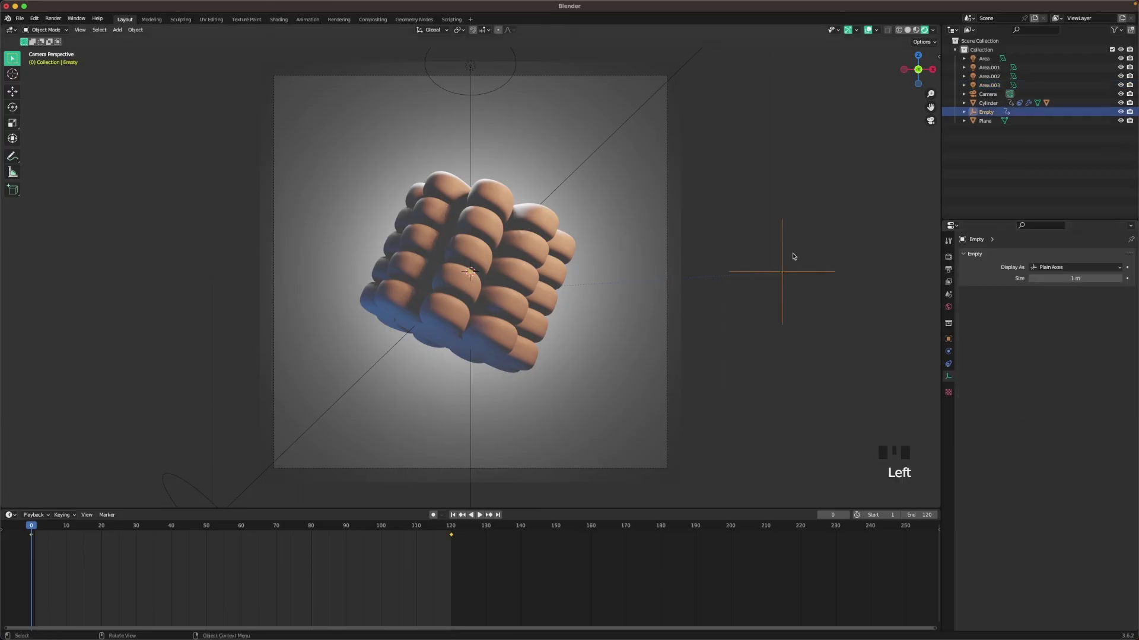
key("space")
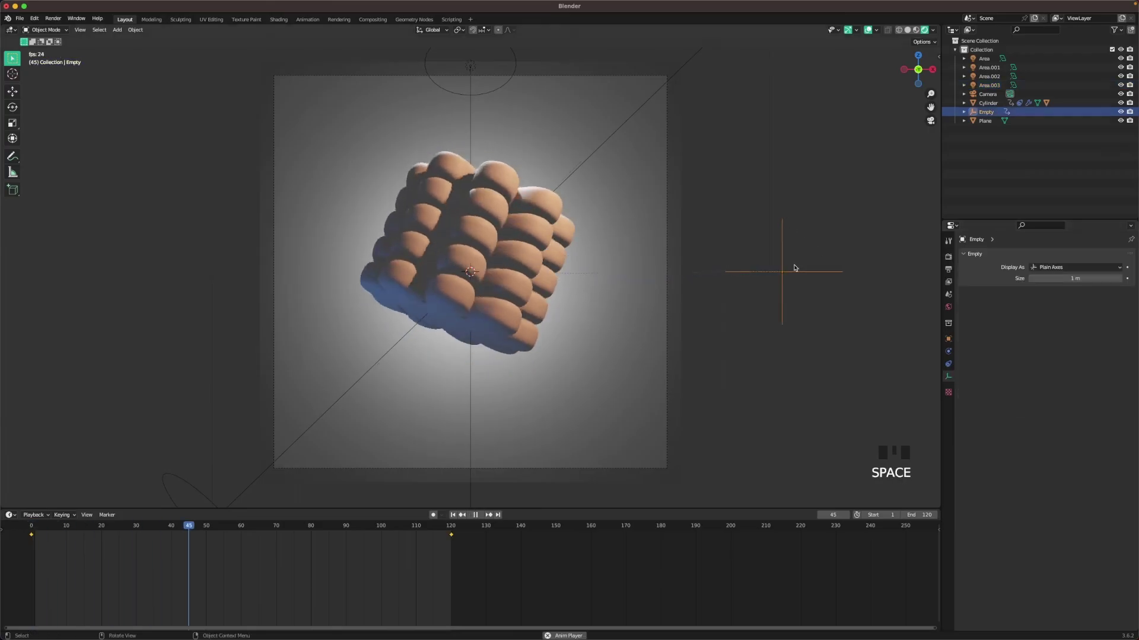
key("space")
left_click_drag(267, 528, 31, 528)
key("space")
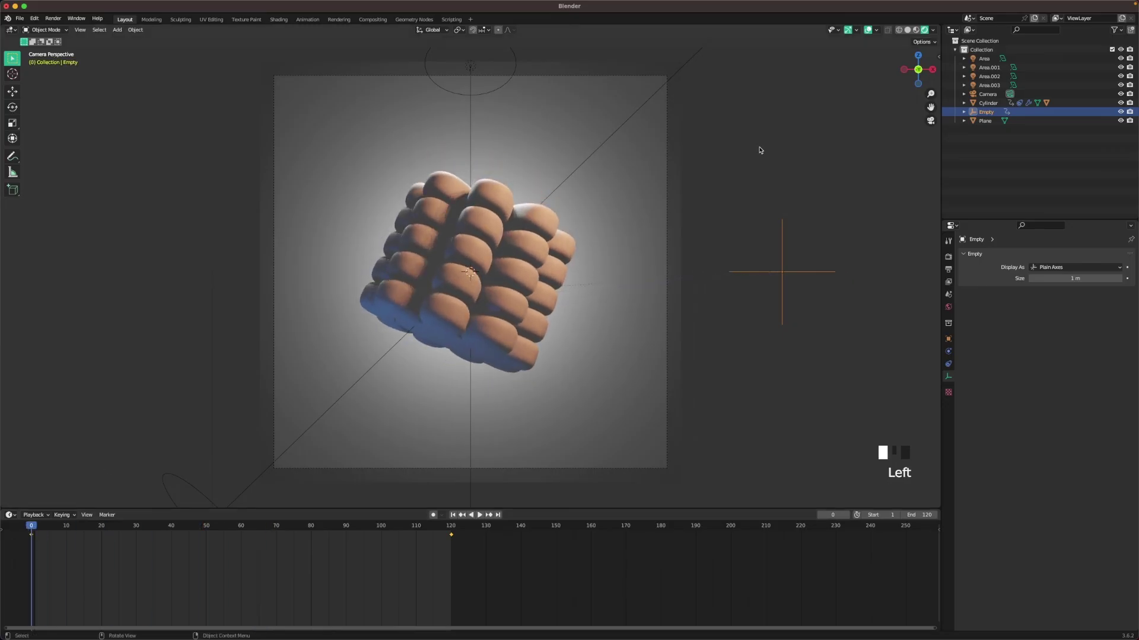
left_click(742, 151)
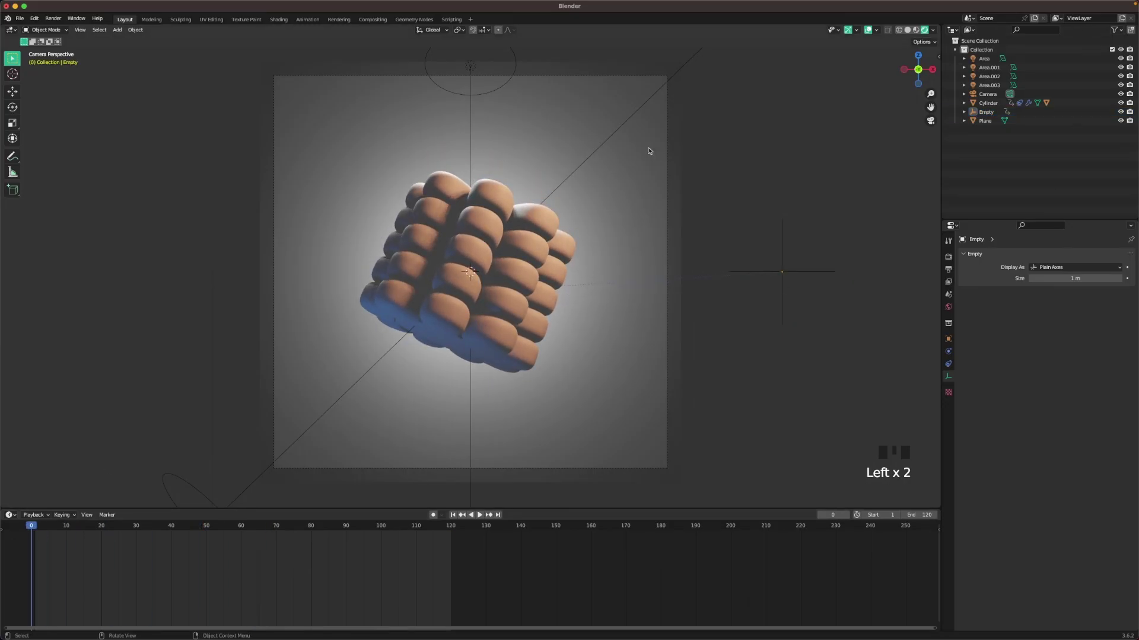
- Create a new material named Background on the backdrop plane
left_click(662, 166)
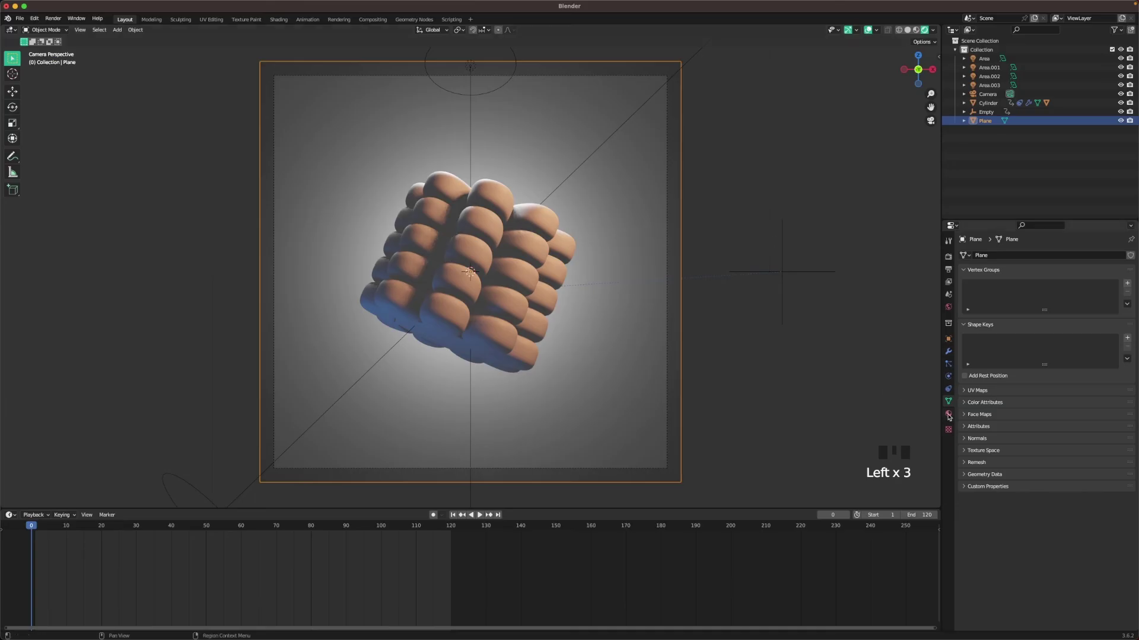
left_click(949, 413)
left_click(1027, 294)
left_click(1054, 292)
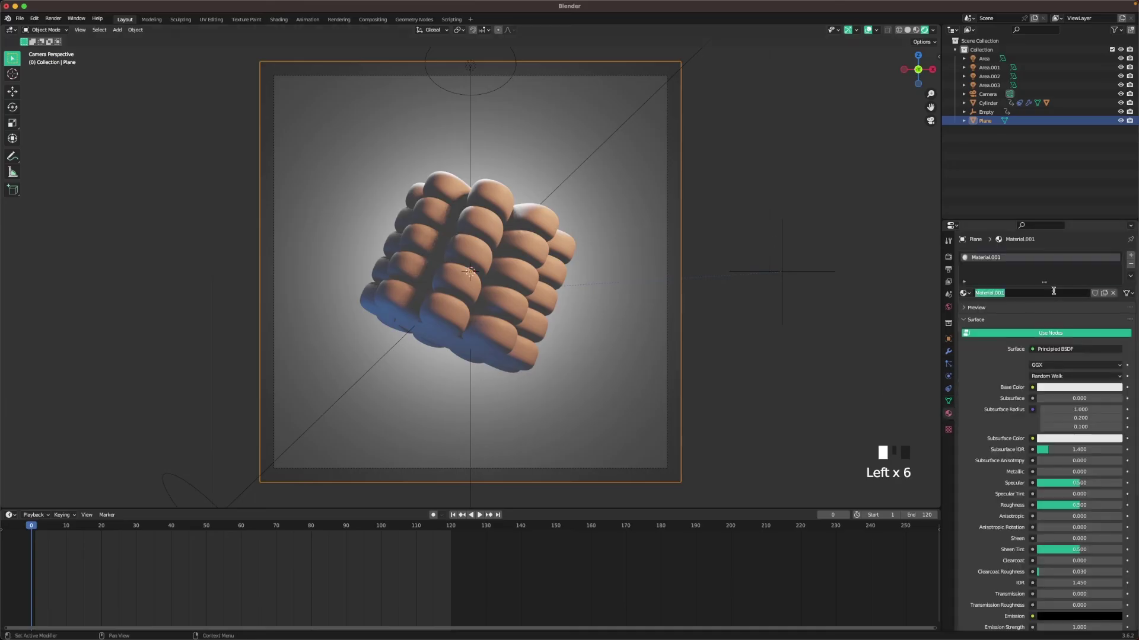
type("Background")
key("Return")
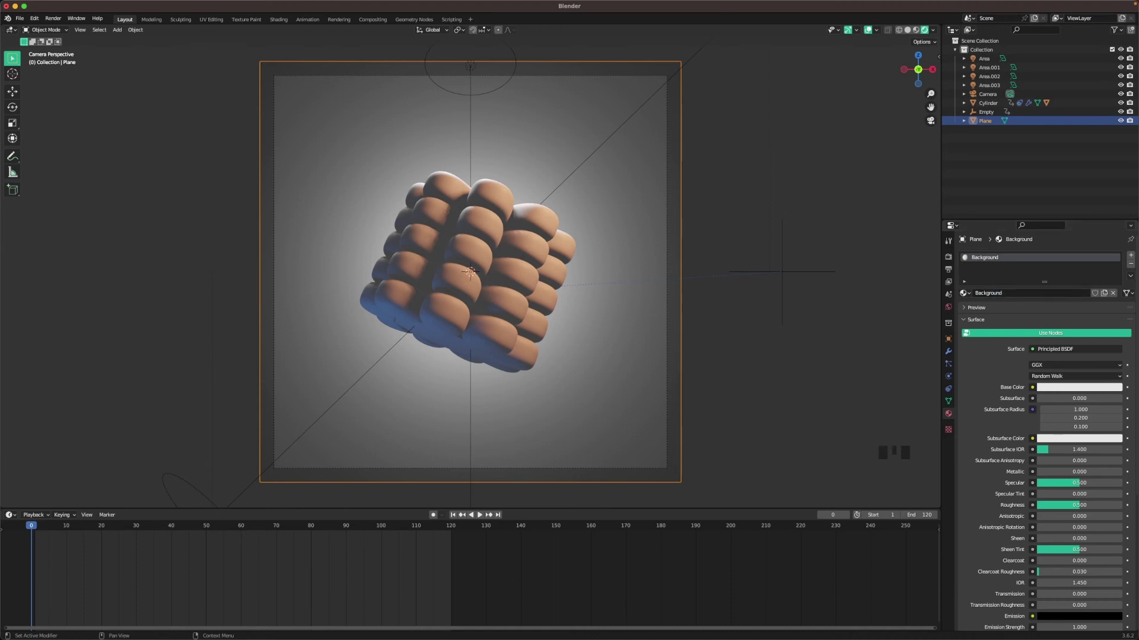
- Set the Background material's base color to a light cyan
left_click(1079, 387)
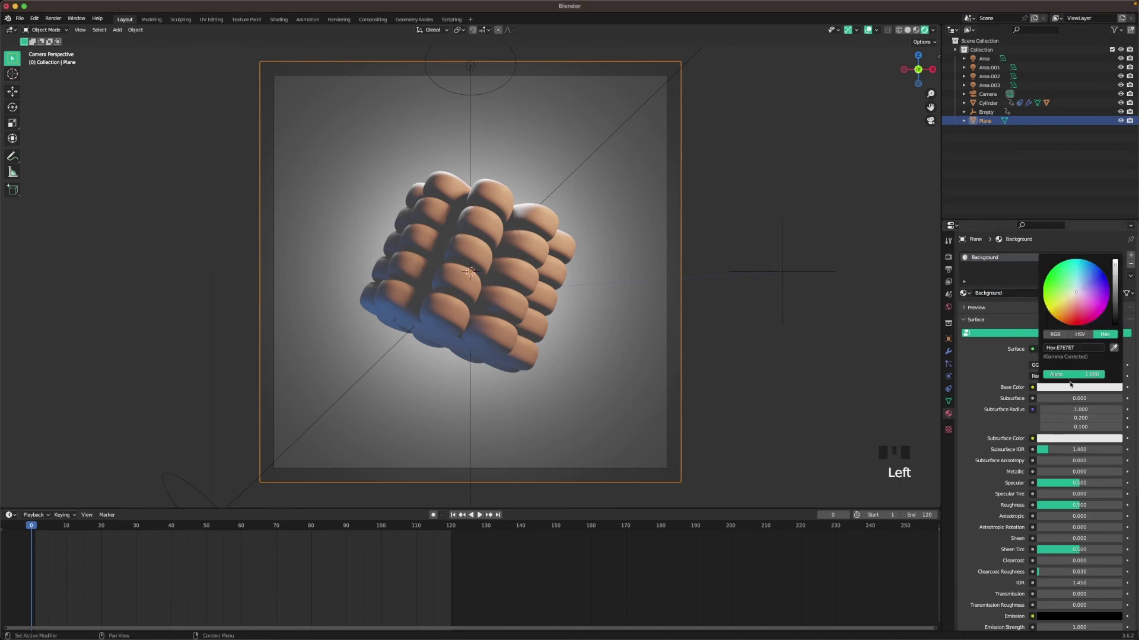
left_click(1070, 349)
key("Return")
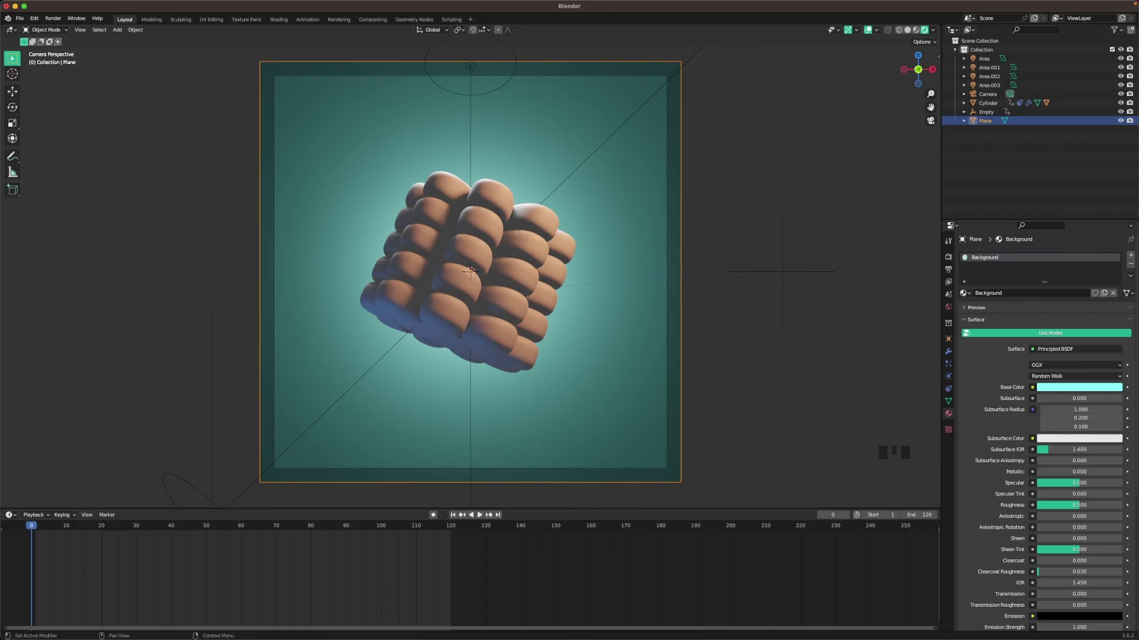
- Create a new material named Corn on the rounded cube kernels
left_click(480, 270)
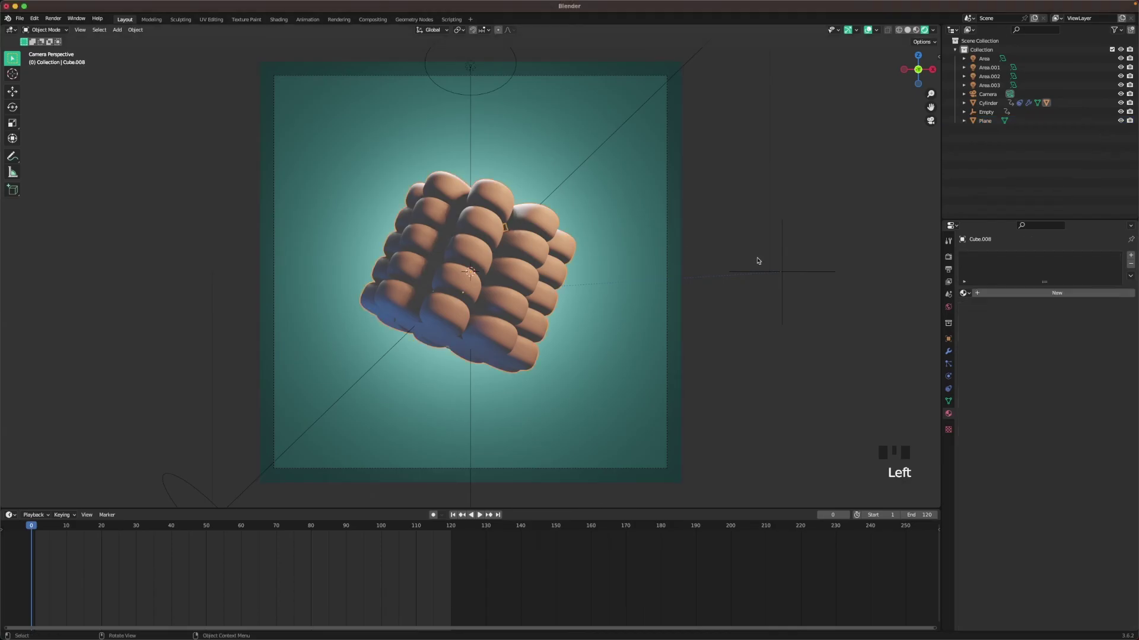
left_click(1016, 293)
left_click(1016, 294)
type("Com")
key("Return")
- Set the Corn material's base color to hex E7CD5B and its roughness to 0.2
left_click(1070, 387)
left_click(1067, 349)
type("E7CD5B")
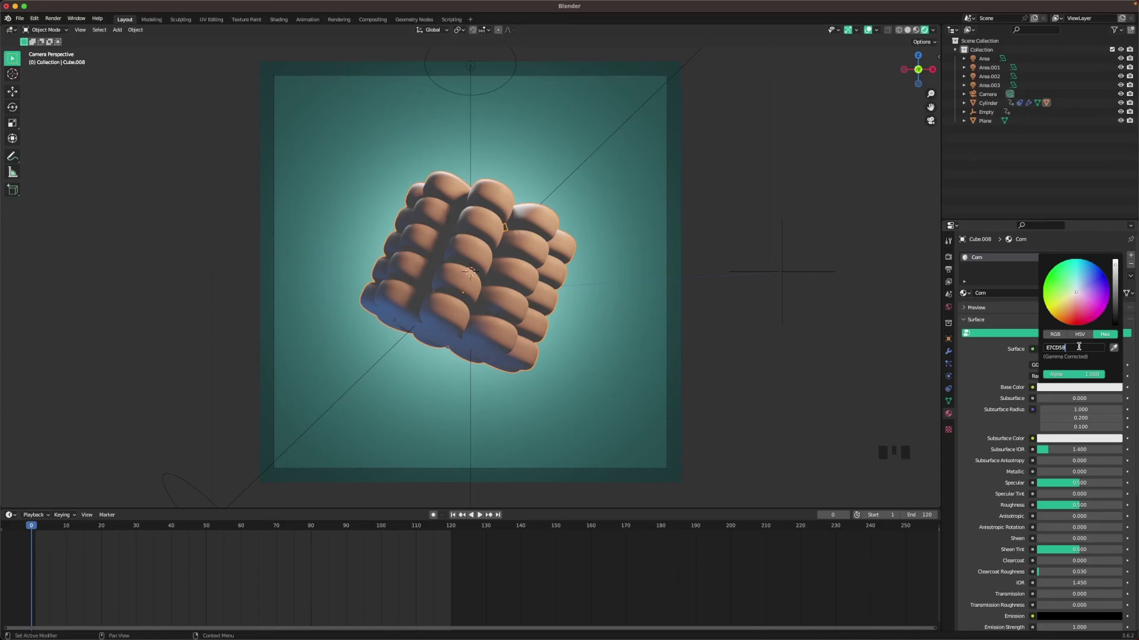
key("Return")
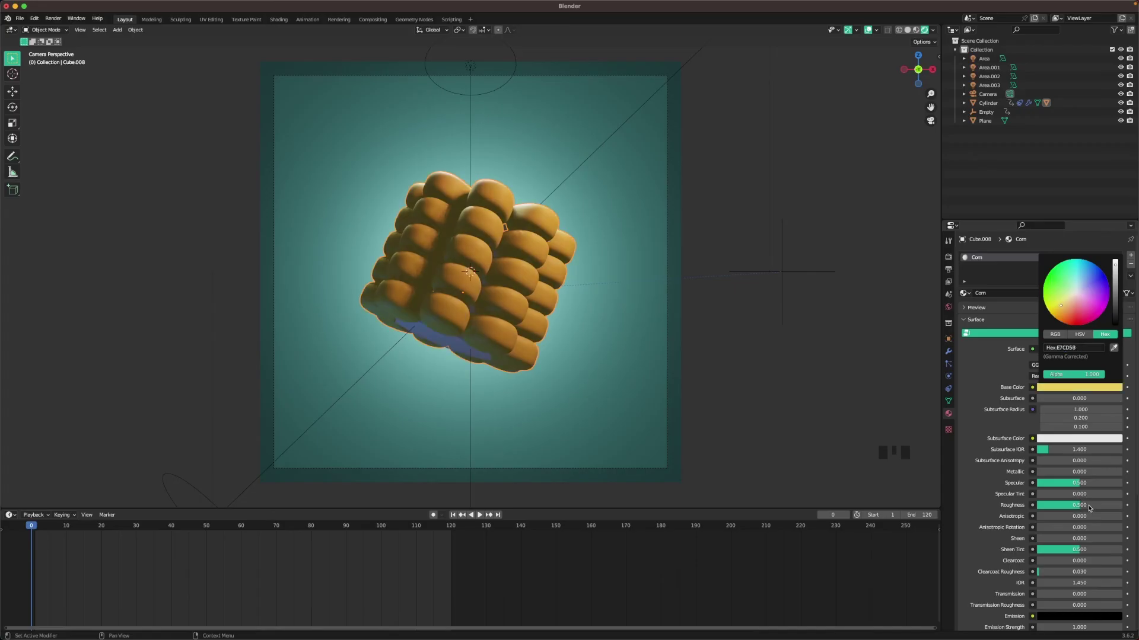
left_click(1091, 506)
type("0.2")
key("Return")
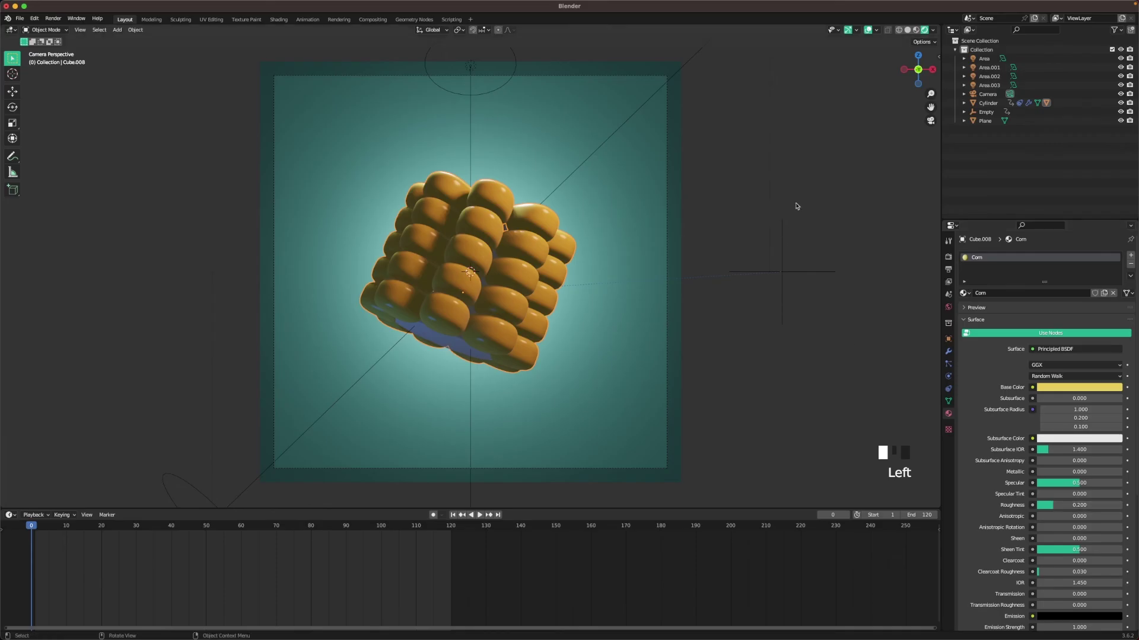
- Create a new material named Core on the cylinder inside the kernels
left_click(462, 349)
left_click(461, 349)
left_click(1017, 293)
type("Core")
key("Return")
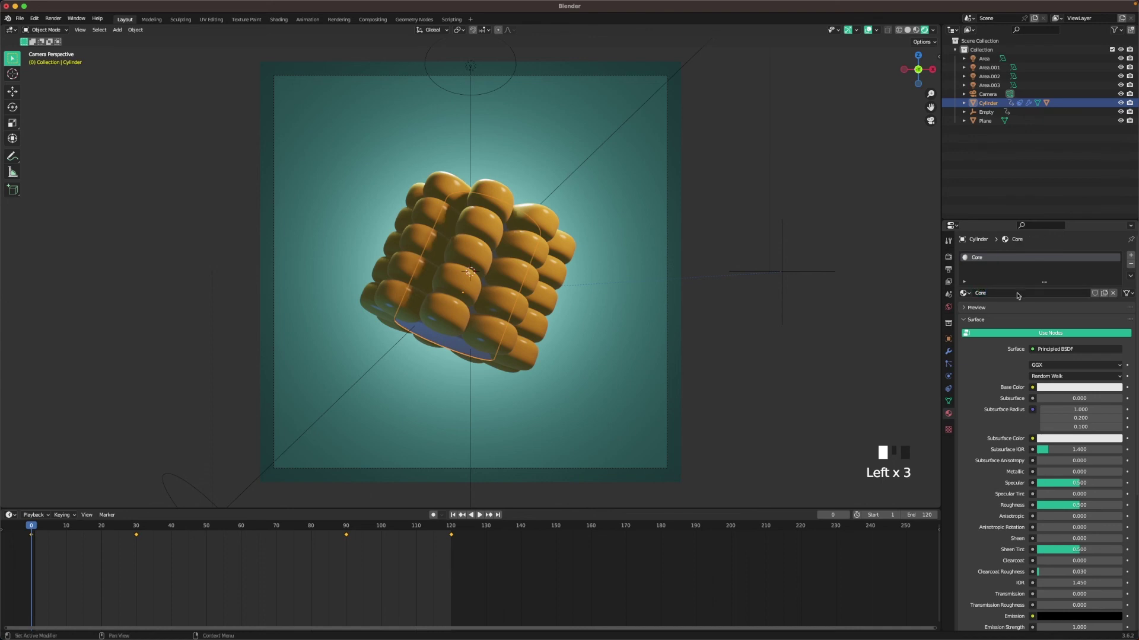
- Set the Core material's base color to hex CA904A
left_click(1050, 388)
left_click(1077, 348)
type("CA904A")
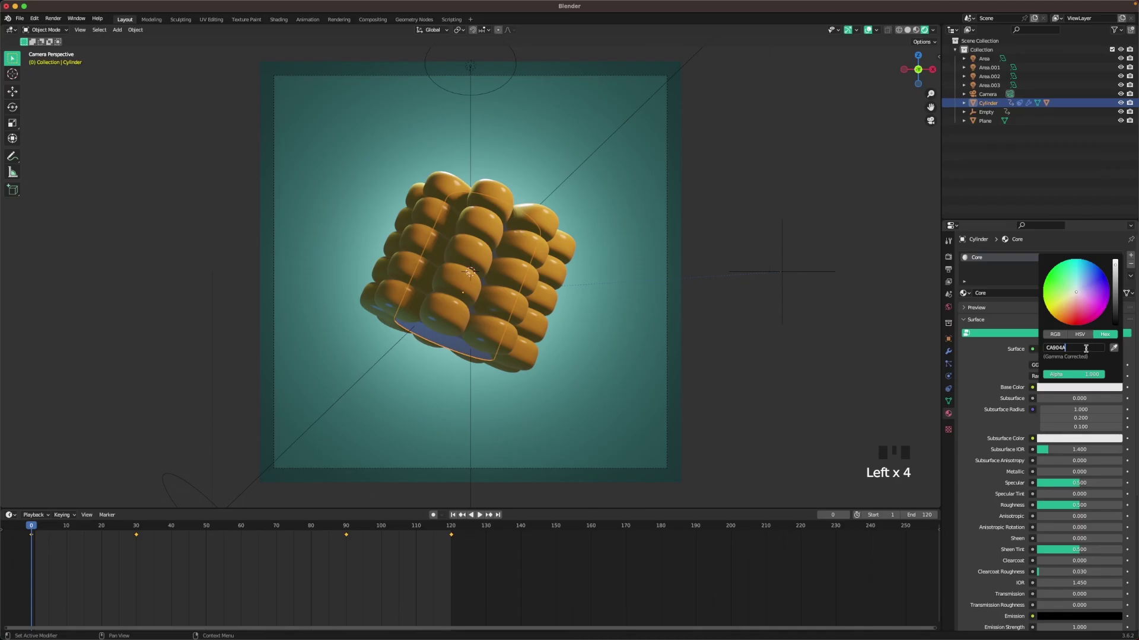
key("Return")
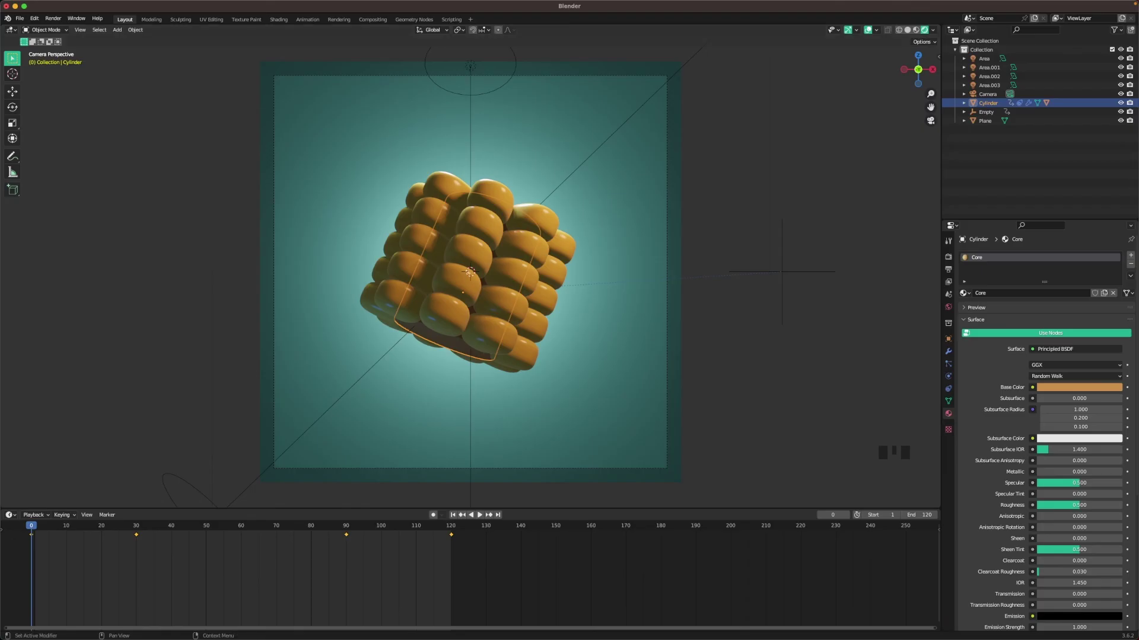
- Set the world background color to hex DDA99E
left_click(780, 238)
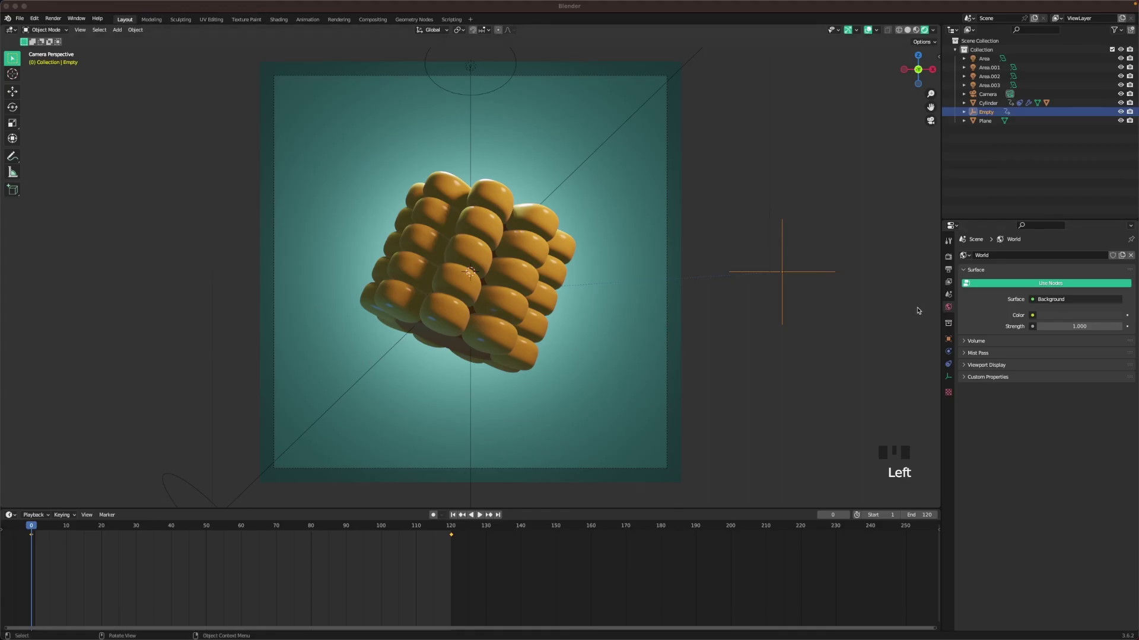
left_click(948, 307)
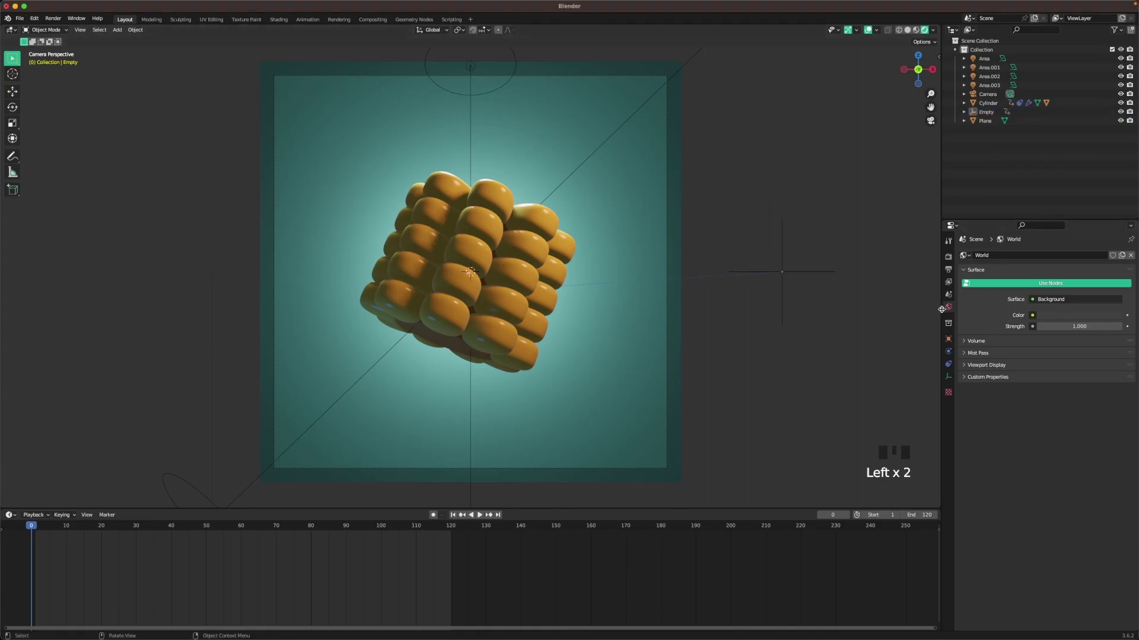
left_click(1054, 315)
left_click(1070, 276)
type("DDA99E")
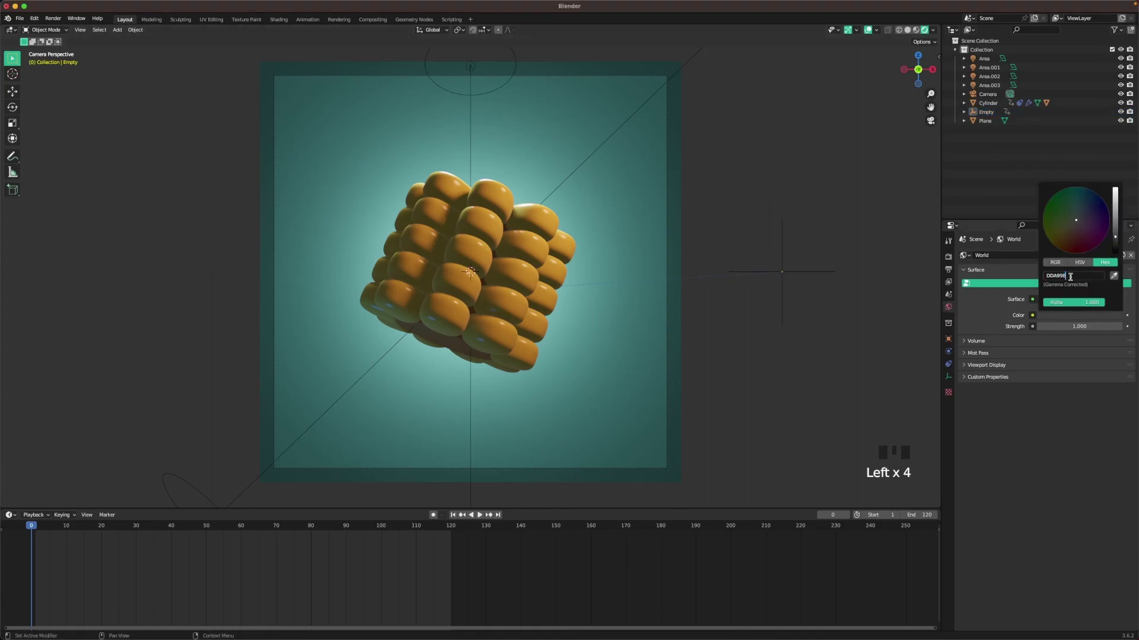
key("Return")
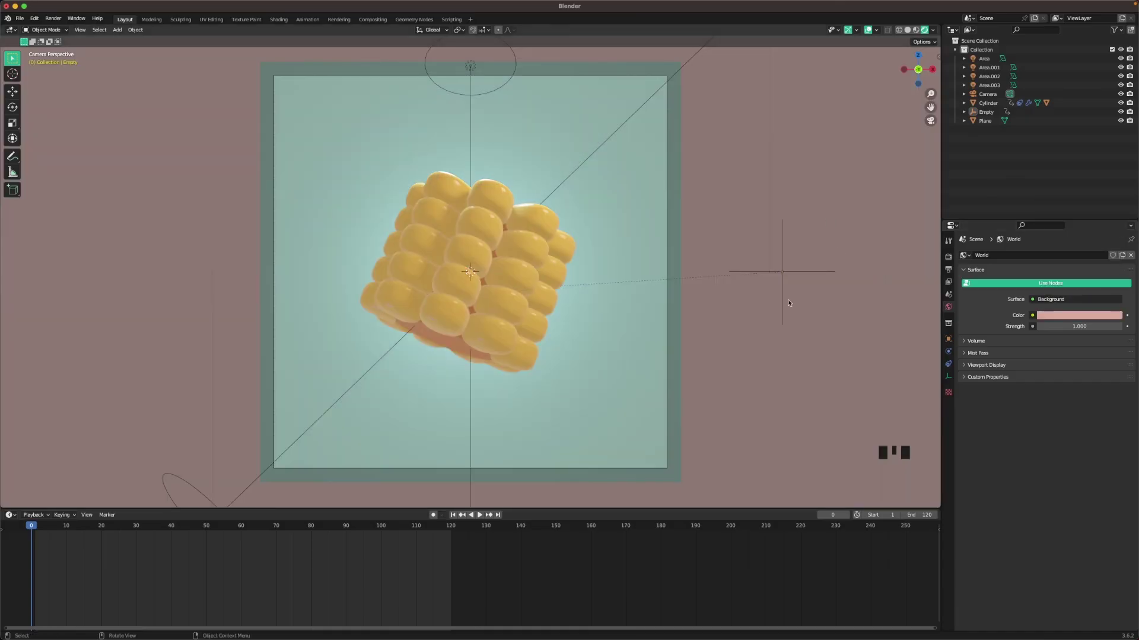
- Lighten the Core material's base color on the cylinder to a paler tan, about hex CAAB85
left_click(462, 349)
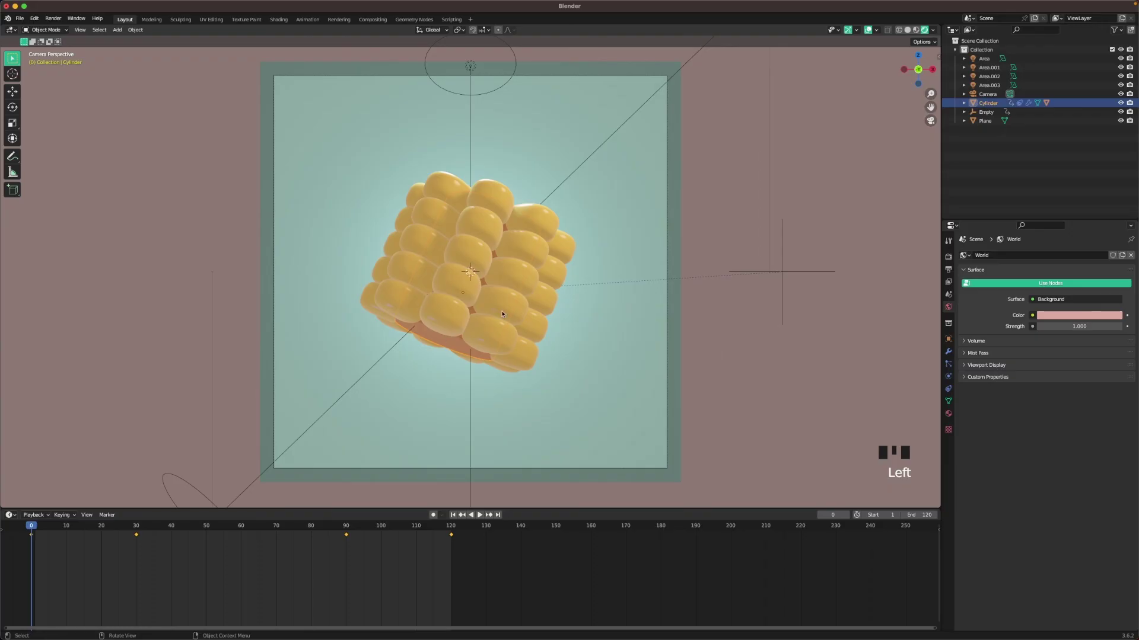
left_click(948, 413)
left_click(1065, 389)
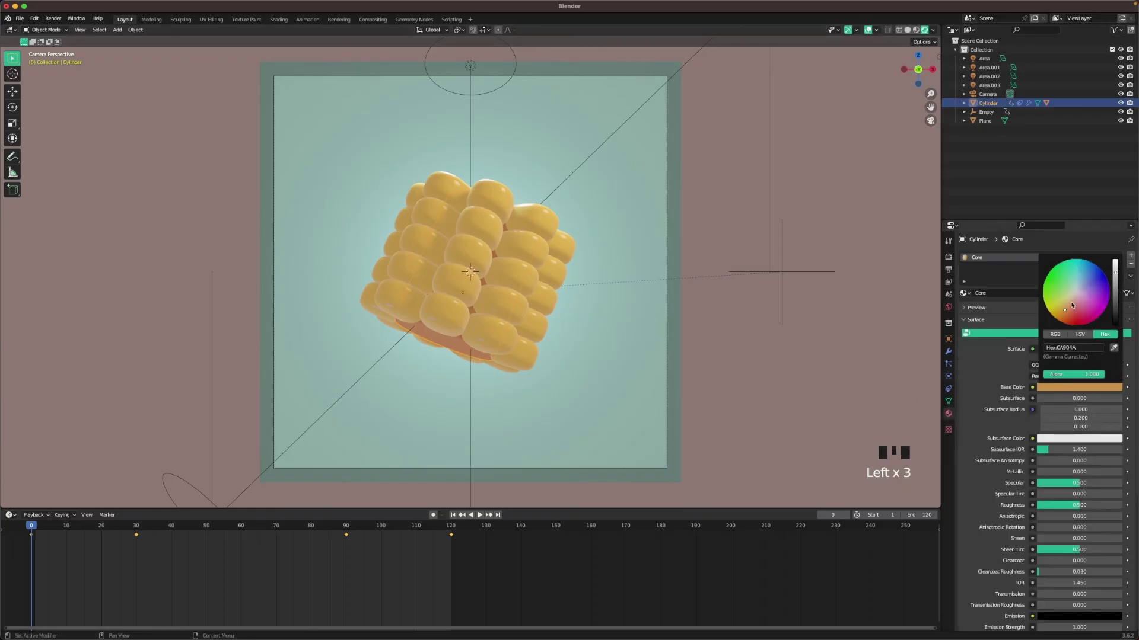
left_click_drag(1070, 306, 1069, 303)
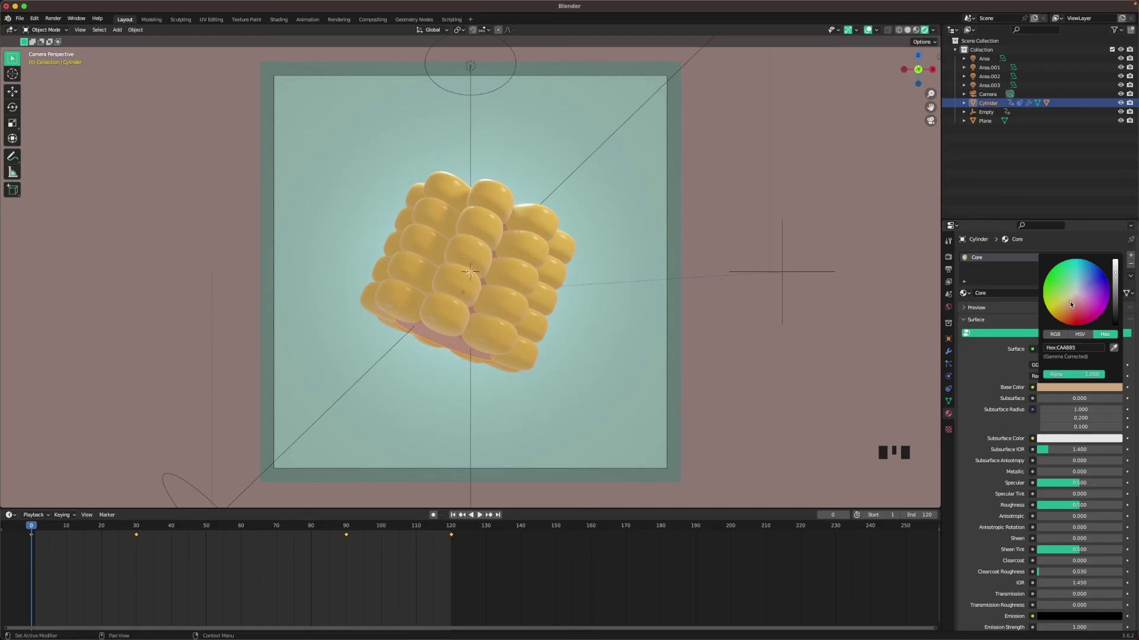
left_click(861, 340)
scroll(724, 305, "down", 1)
scroll(725, 305, "up", 1)
- Set the output file format to FFmpeg Video and change the encoding container
left_click(947, 270)
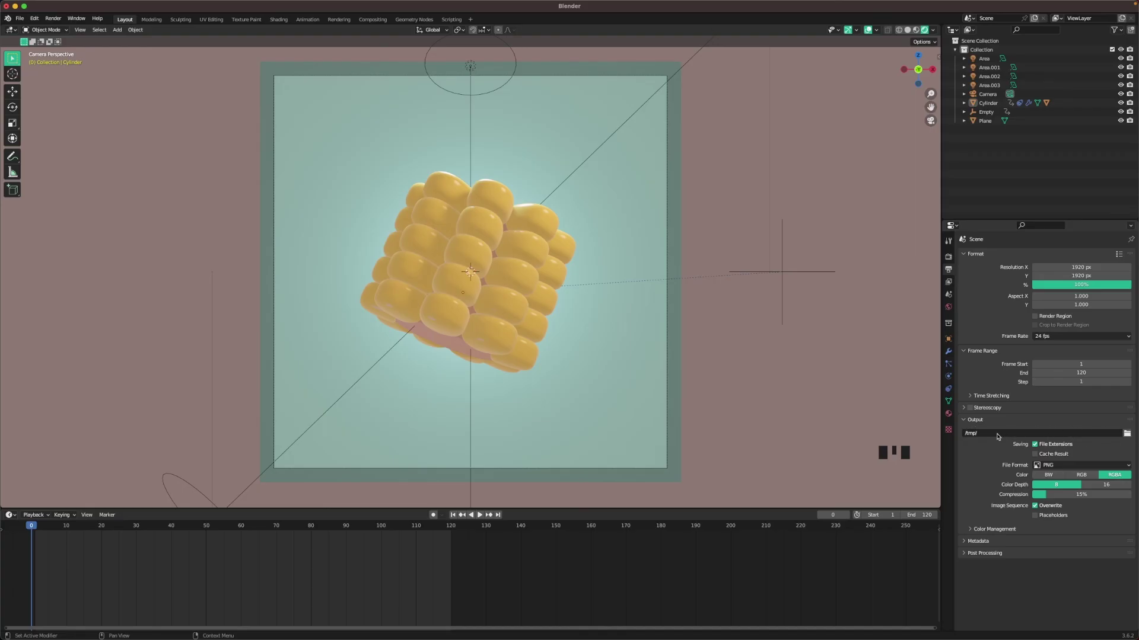
left_click(1059, 465)
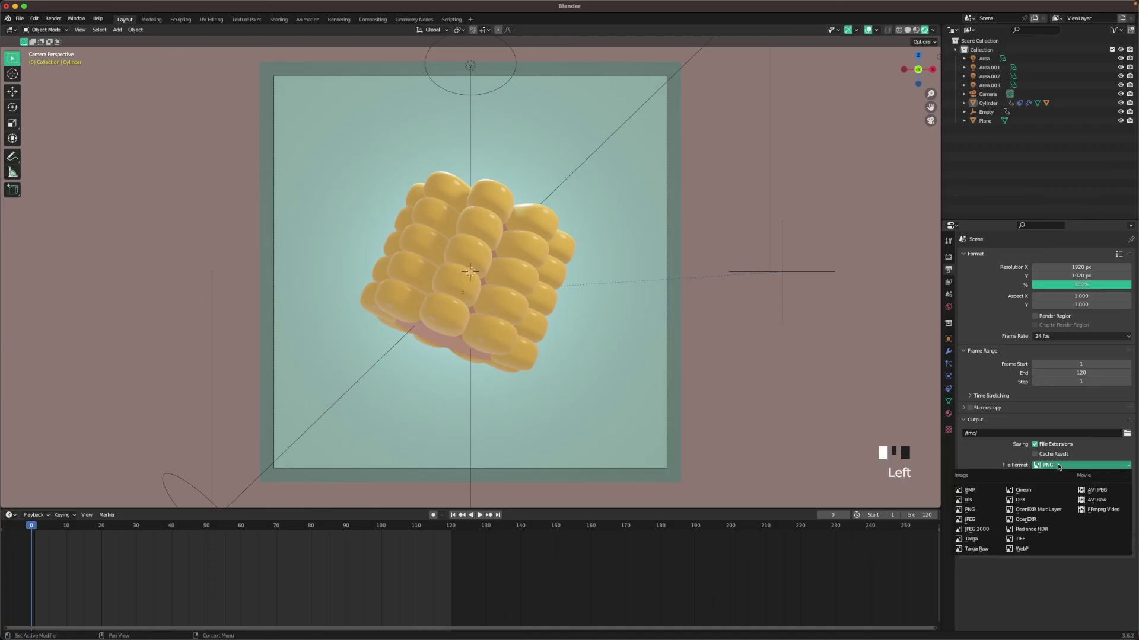
left_click(1100, 511)
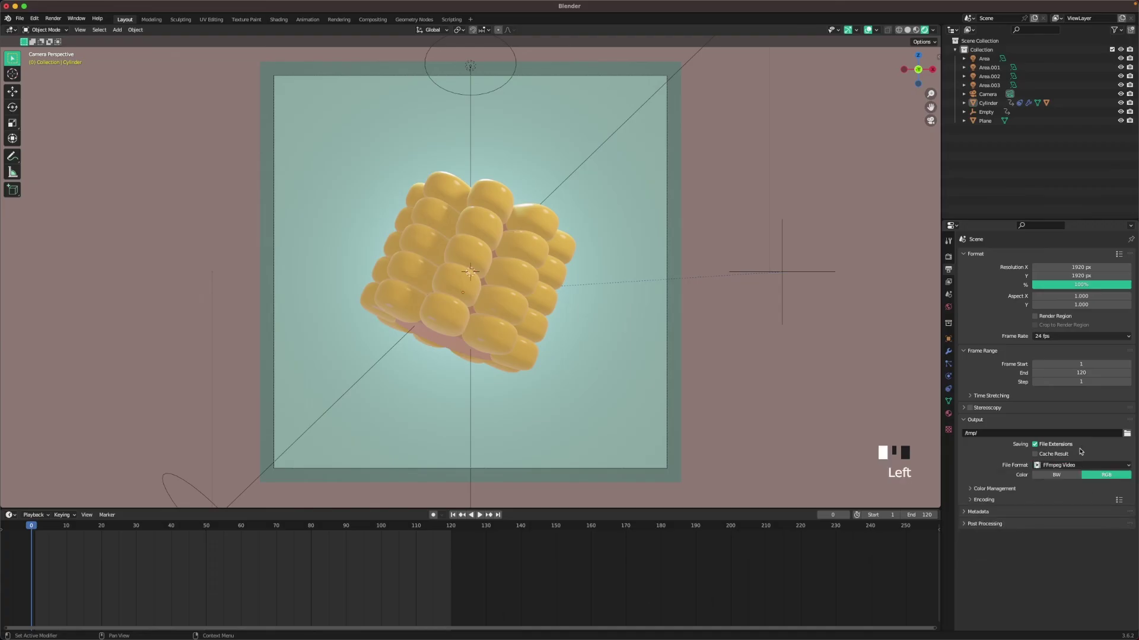
left_click(986, 501)
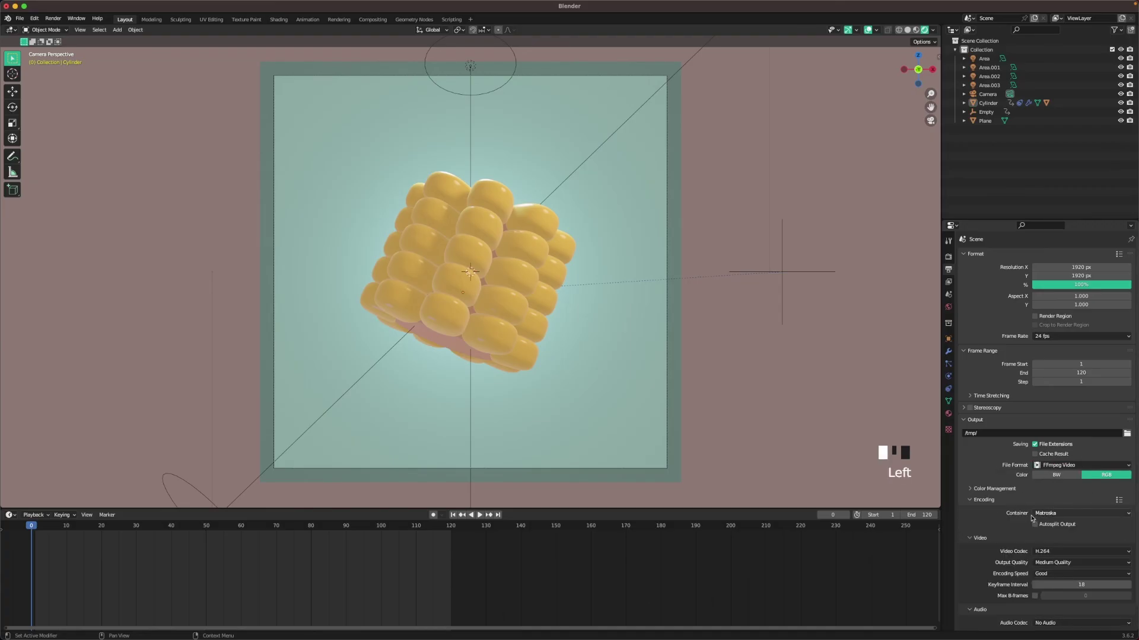
left_click(1064, 515)
left_click(1063, 541)
- Switch the render engine to Cycles with GPU Compute as the device
left_click(948, 257)
left_click(1056, 256)
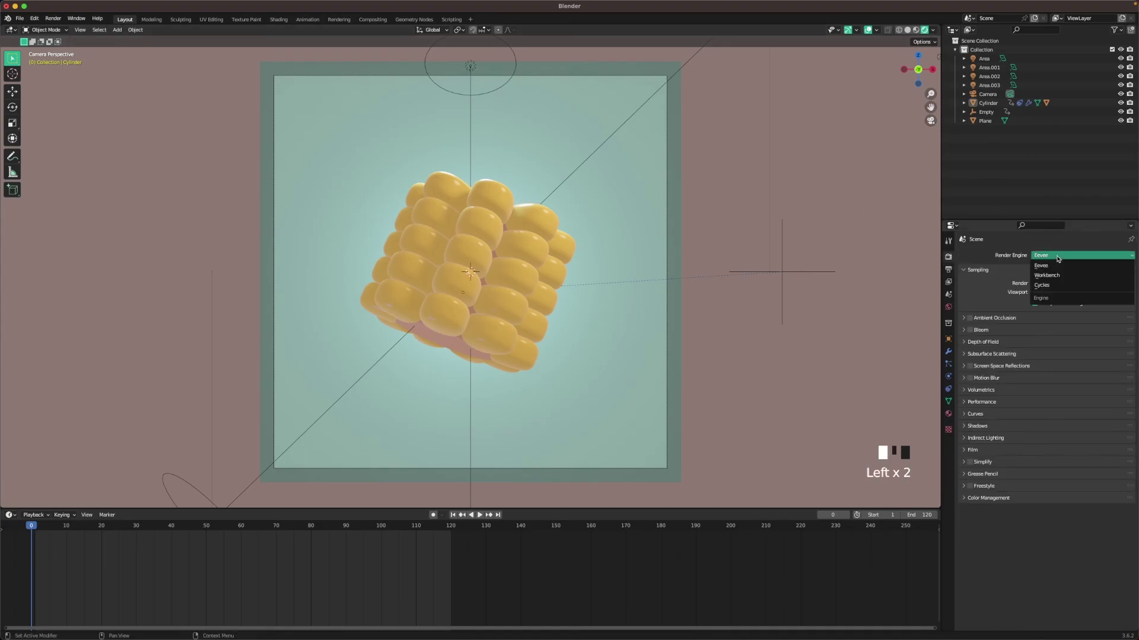
left_click(1053, 283)
left_click(1054, 278)
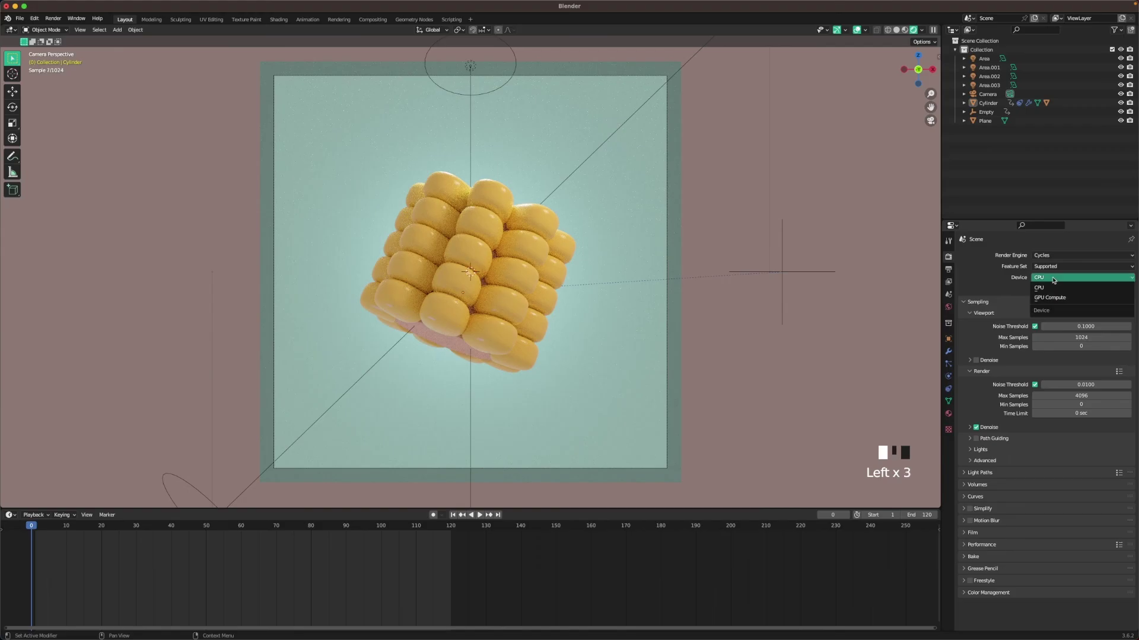
left_click(1059, 298)
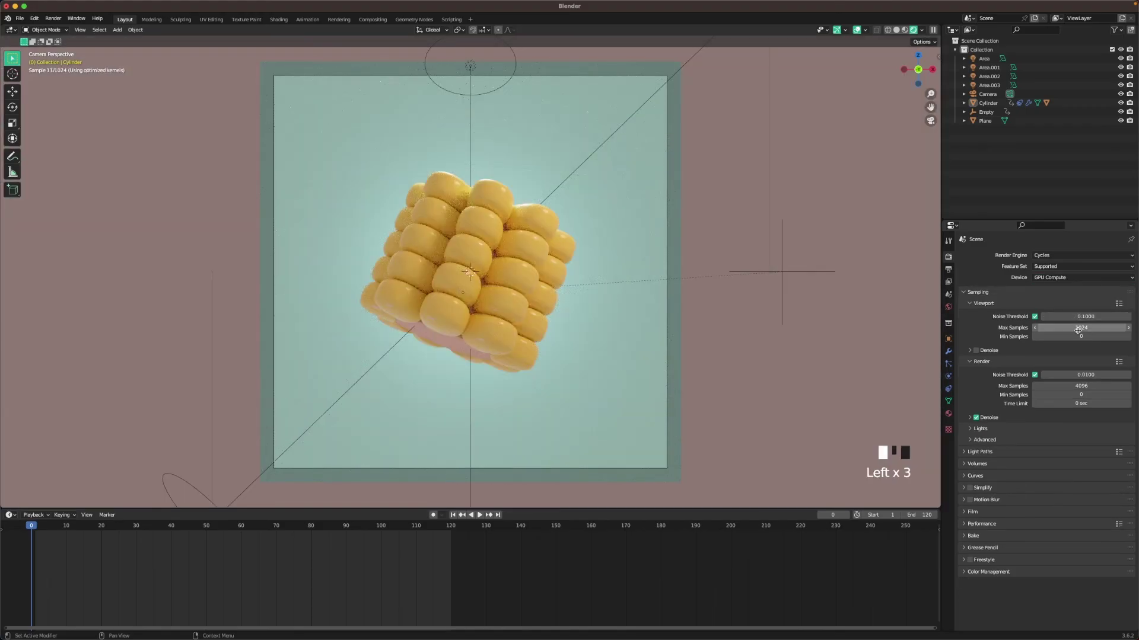
- Set the maximum samples to 128 for the viewport and 64 for the render
left_click(1079, 328)
type("128")
key("Return")
left_click(1097, 386)
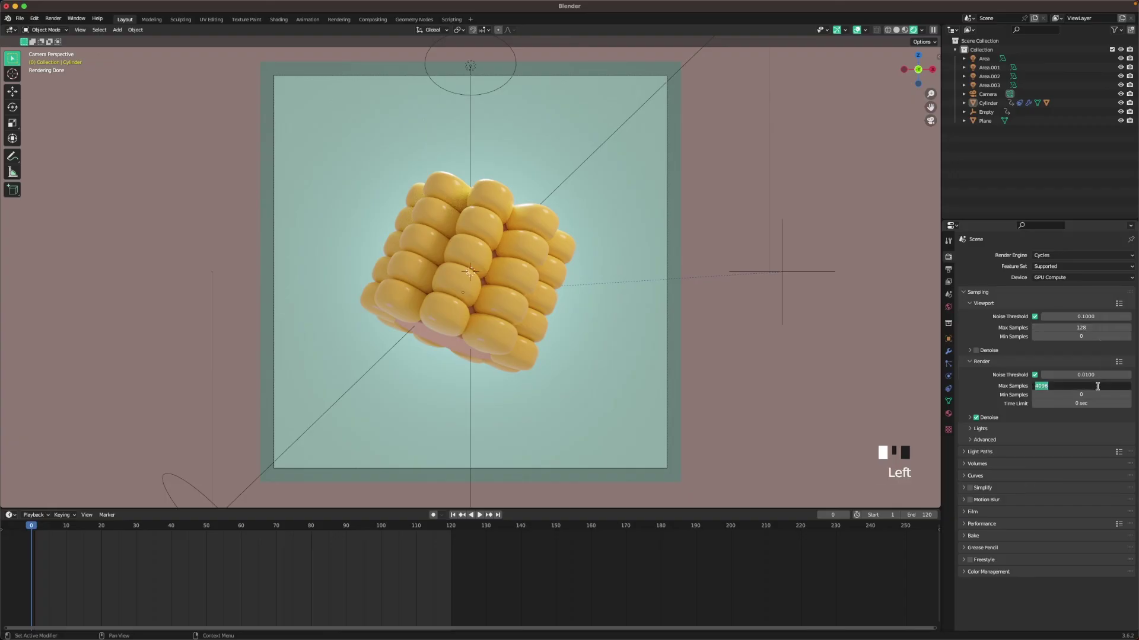
type("64")
key("Return")
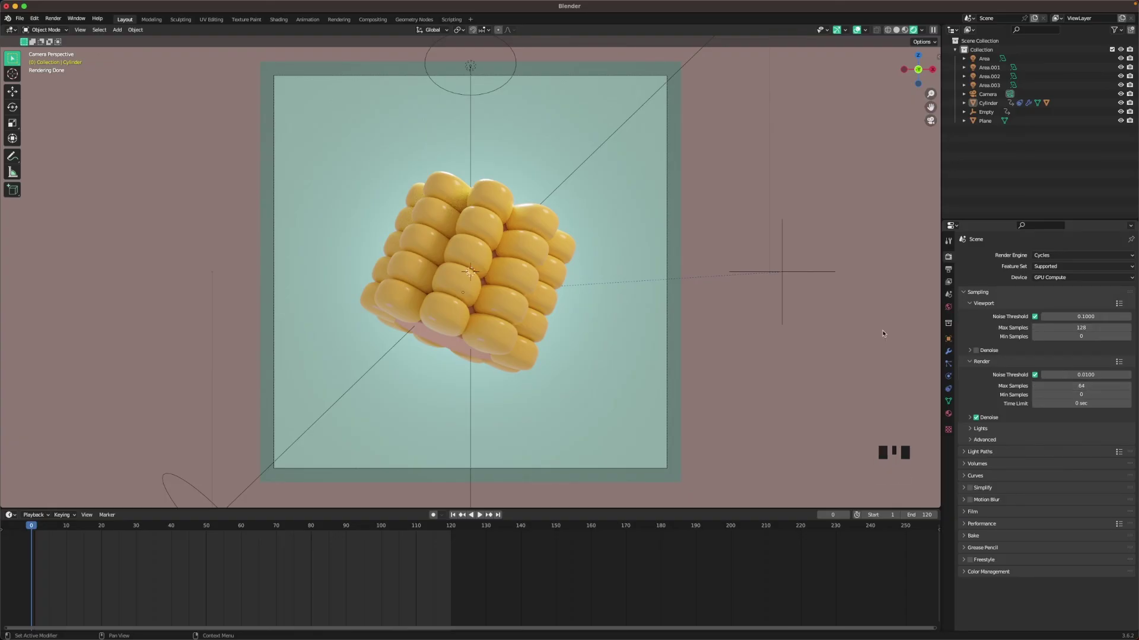
- Set the color management look to Medium High Contrast
left_click(981, 572)
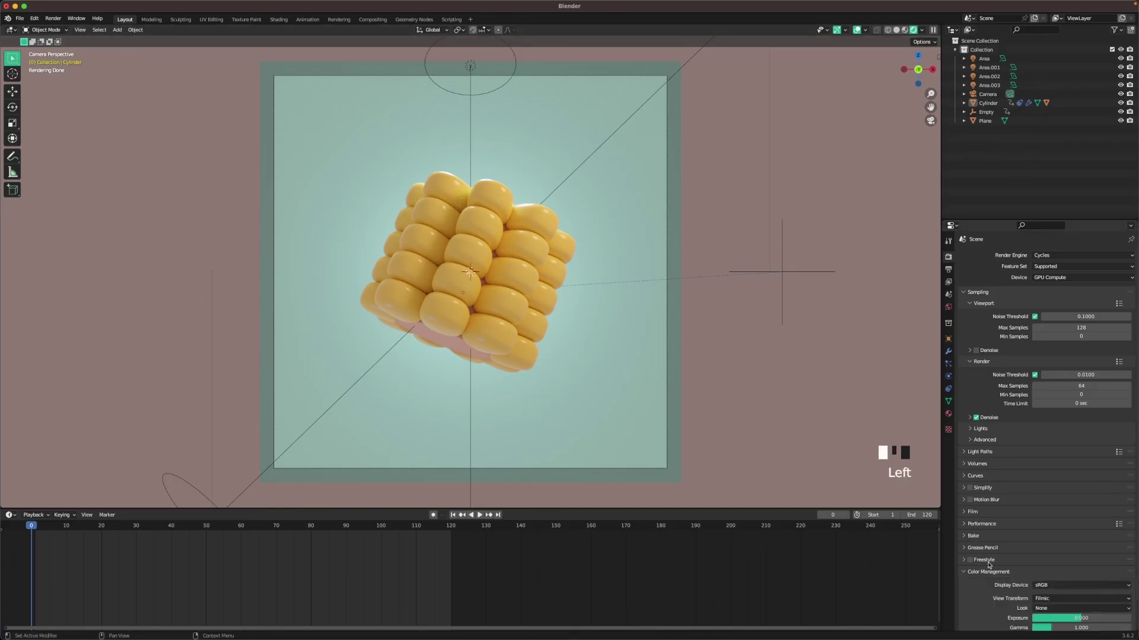
scroll(1018, 525, "down", 6)
left_click(1039, 580)
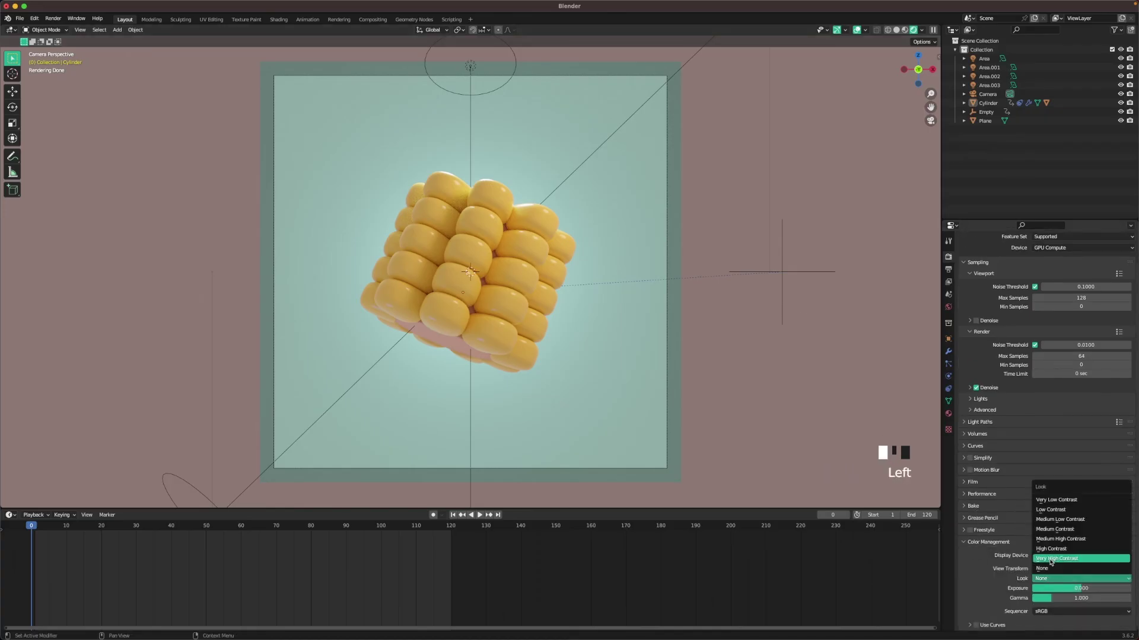
left_click(1059, 542)
left_click(844, 388)
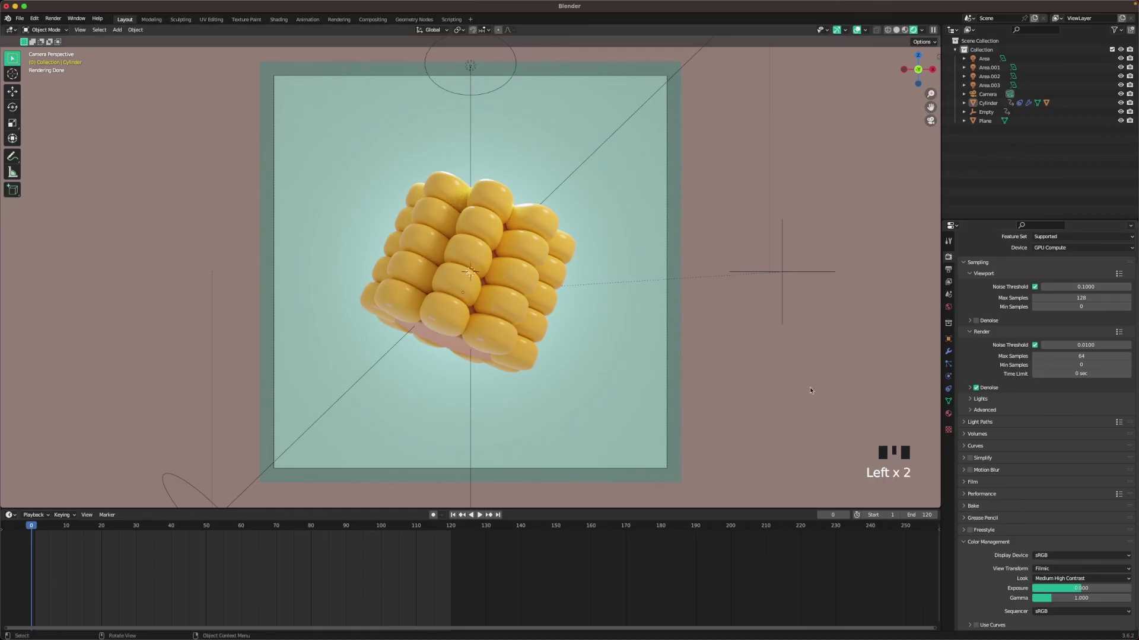
- Start rendering the animation
left_click(56, 19)
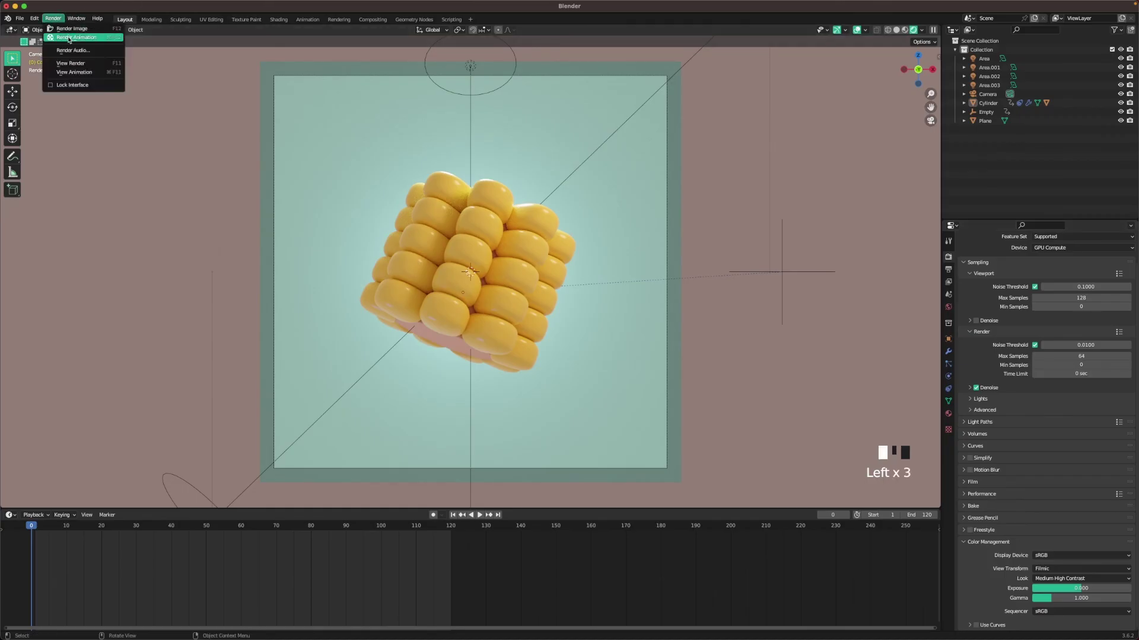